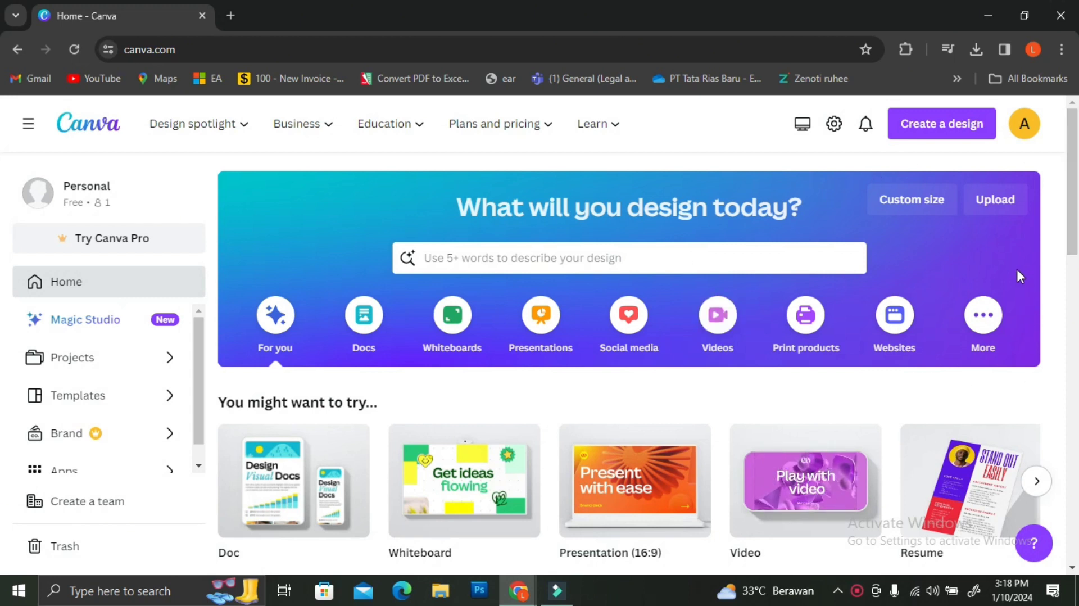
Step: Open the Canva Pro free trial offer, review what it includes and close it
{"action": "left_click", "coordinate": [108, 241]}
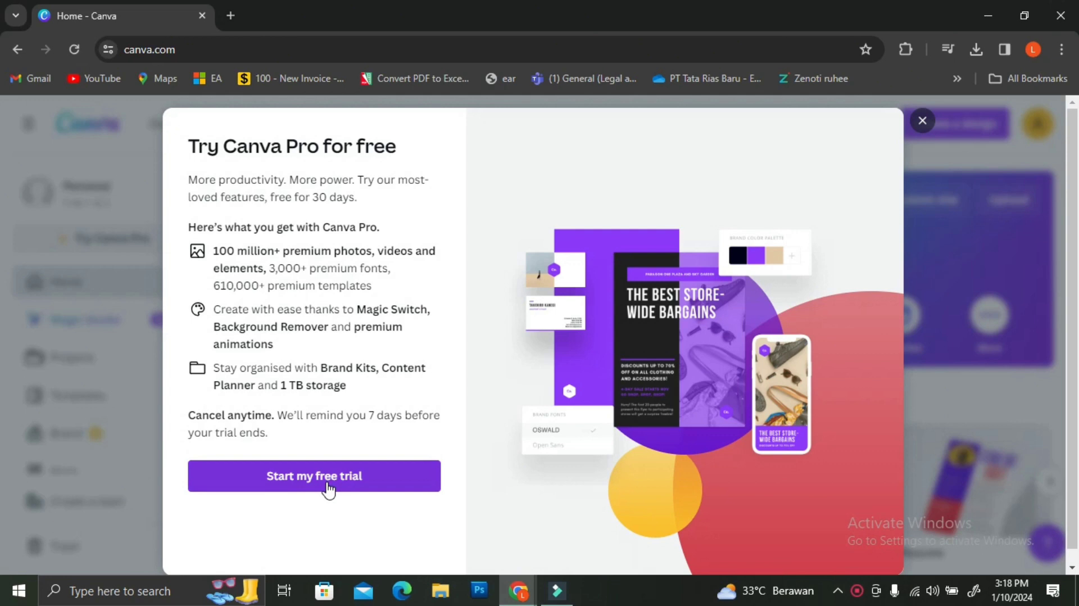
{"action": "left_click", "coordinate": [922, 120]}
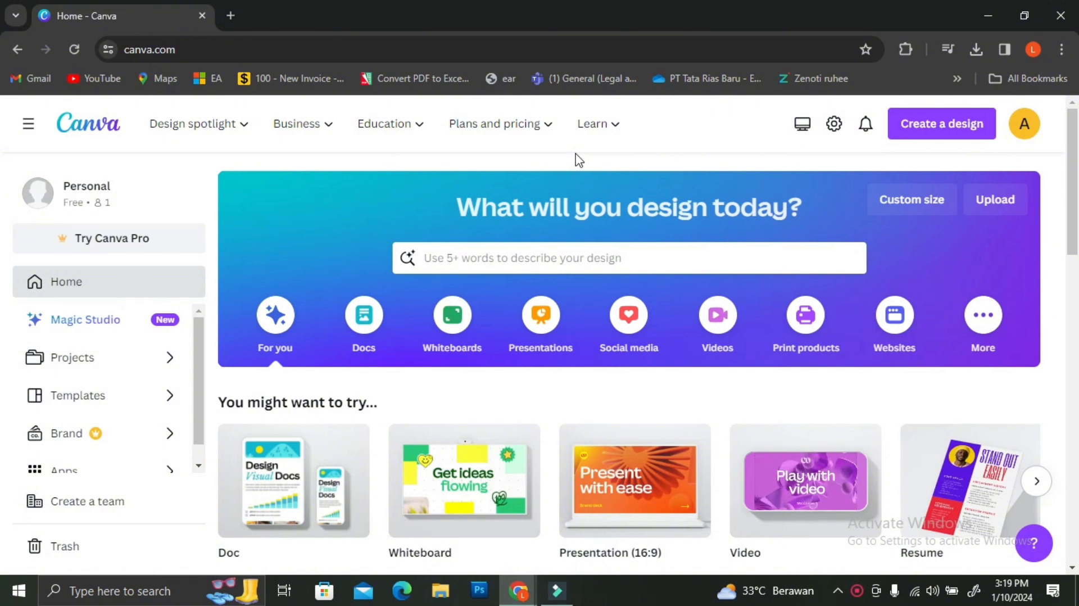
Step: Search the templates for "ebook" and browse the resulting covers, noting which ones are marked Pro
{"action": "left_click", "coordinate": [656, 260]}
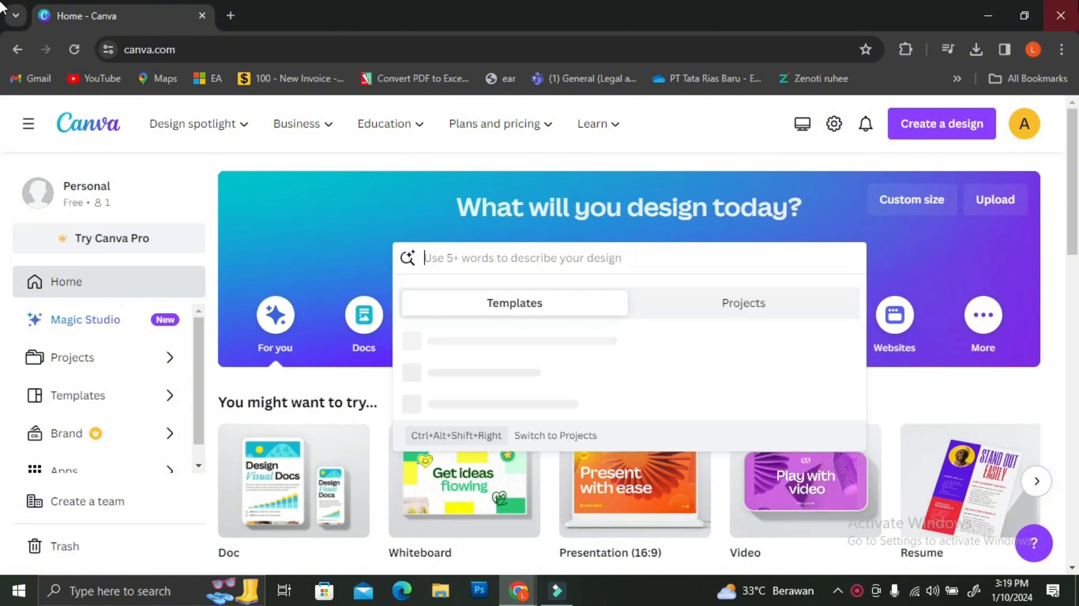
{"action": "type", "text": "ebook"}
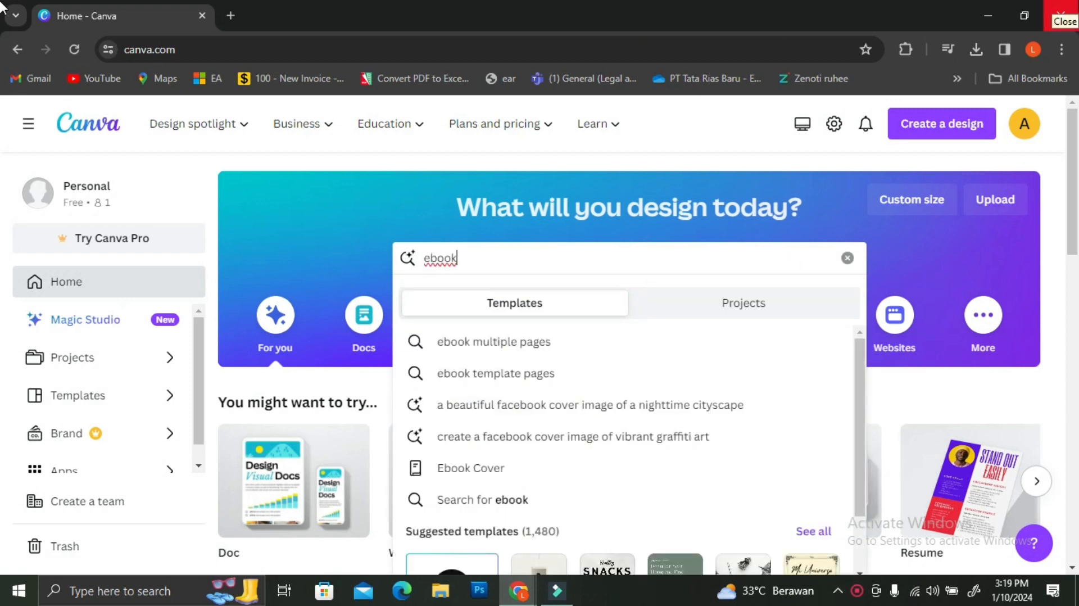
{"action": "key", "text": "Return"}
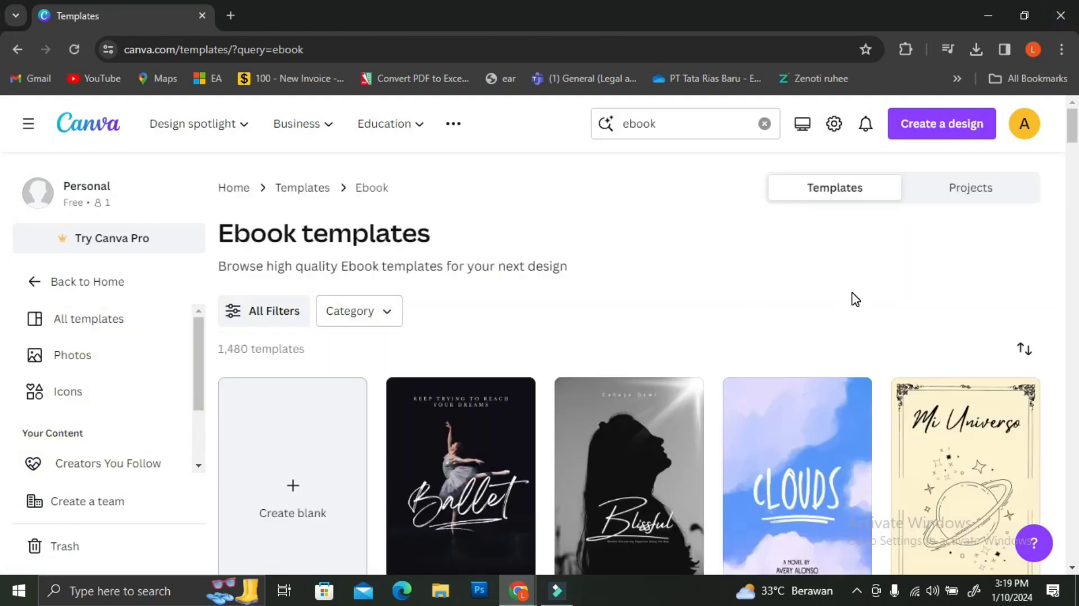
{"action": "scroll", "coordinate": [855, 299], "scroll_direction": "down", "scroll_amount": 4}
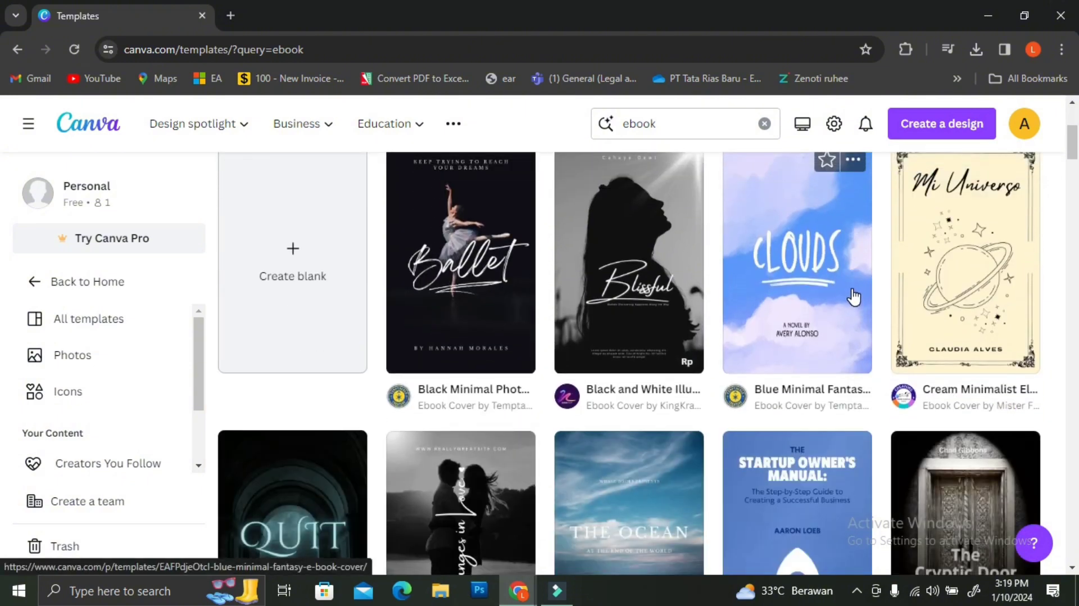
{"action": "scroll", "coordinate": [861, 276], "scroll_direction": "down", "scroll_amount": 3}
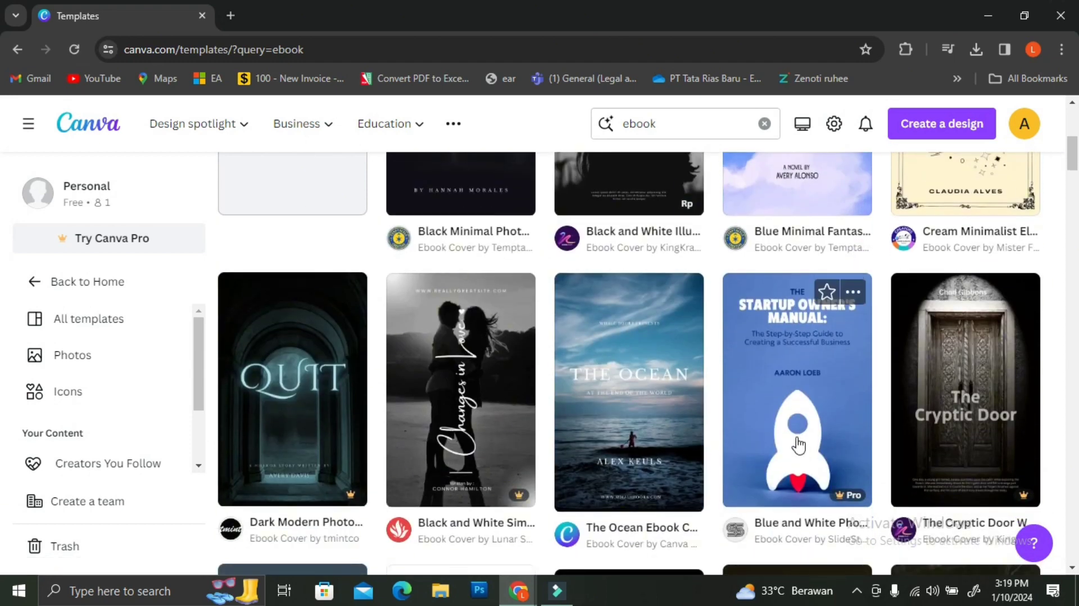
{"action": "scroll", "coordinate": [809, 338], "scroll_direction": "down", "scroll_amount": 4}
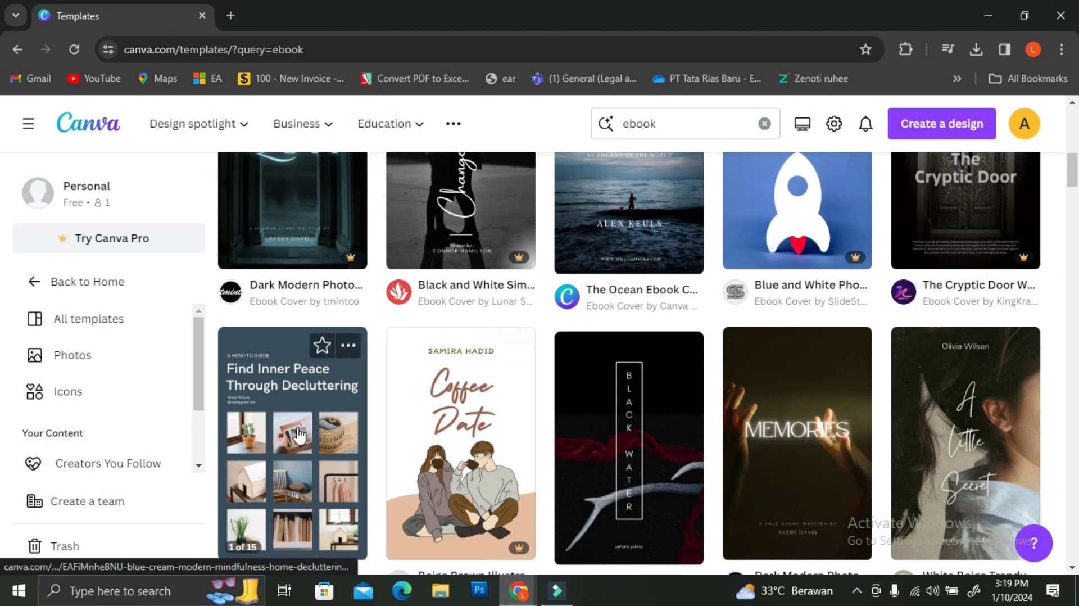
{"action": "scroll", "coordinate": [298, 436], "scroll_direction": "down", "scroll_amount": 1}
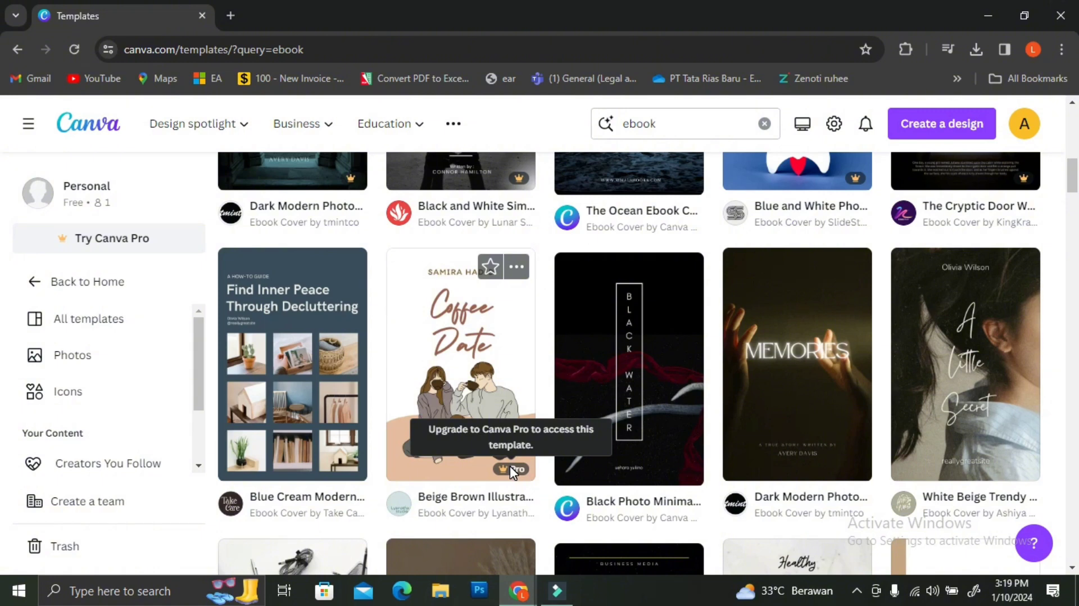
{"action": "scroll", "coordinate": [982, 340], "scroll_direction": "up", "scroll_amount": 4}
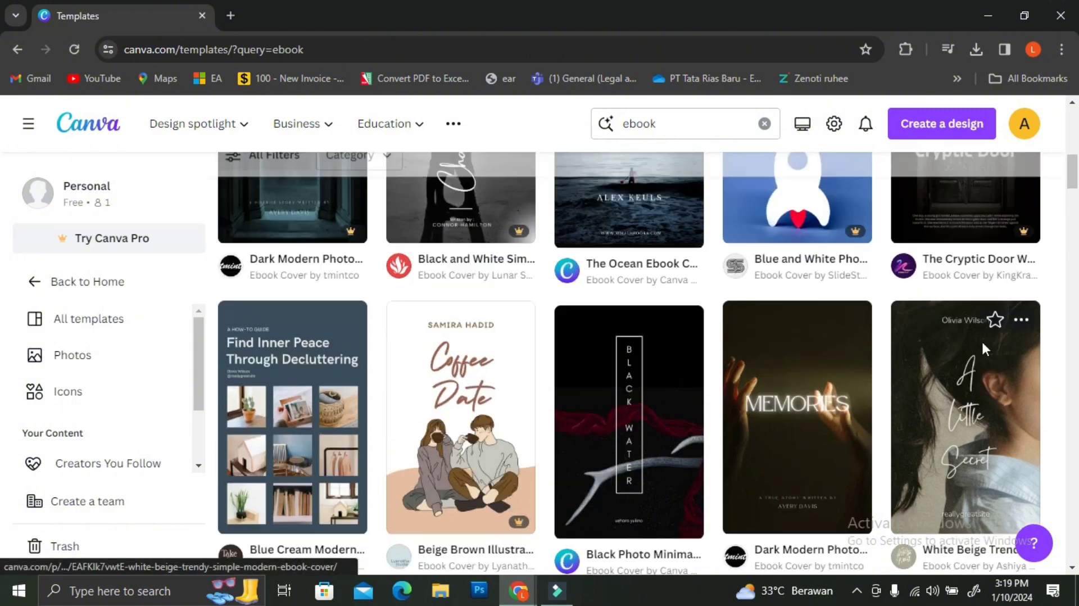
Step: Preview the Cryptic Door and Black Water ebook cover templates, closing each preview
{"action": "left_click", "coordinate": [969, 308]}
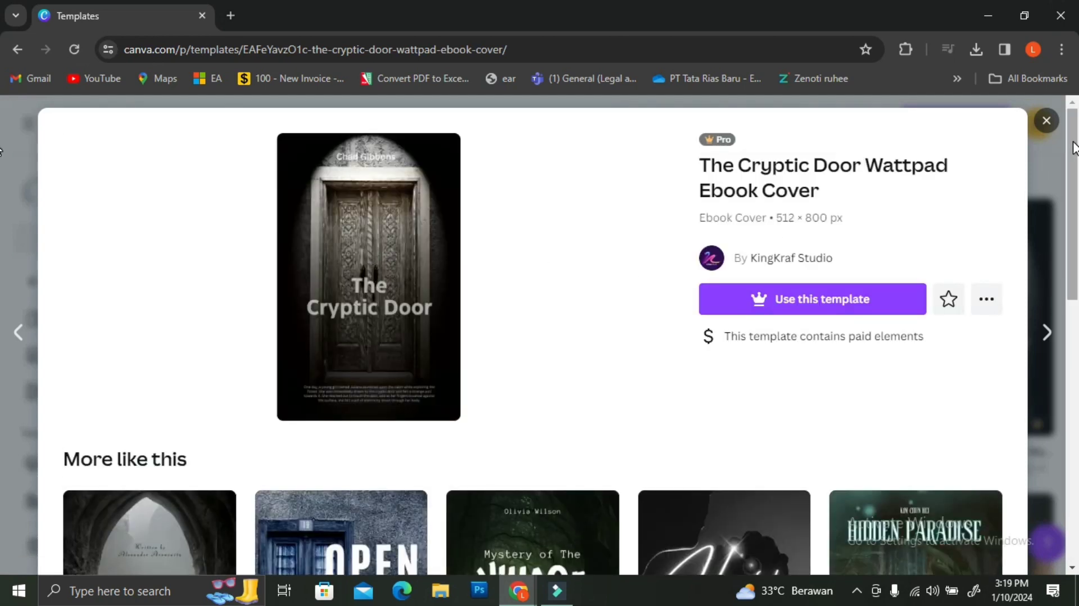
{"action": "left_click", "coordinate": [1047, 120]}
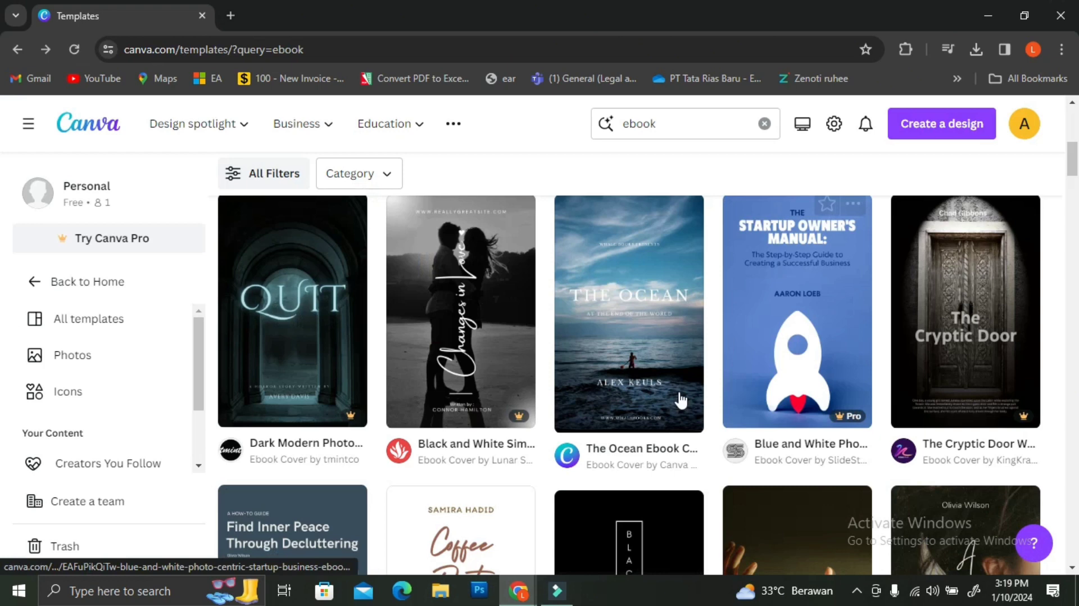
{"action": "scroll", "coordinate": [681, 399], "scroll_direction": "down", "scroll_amount": 4}
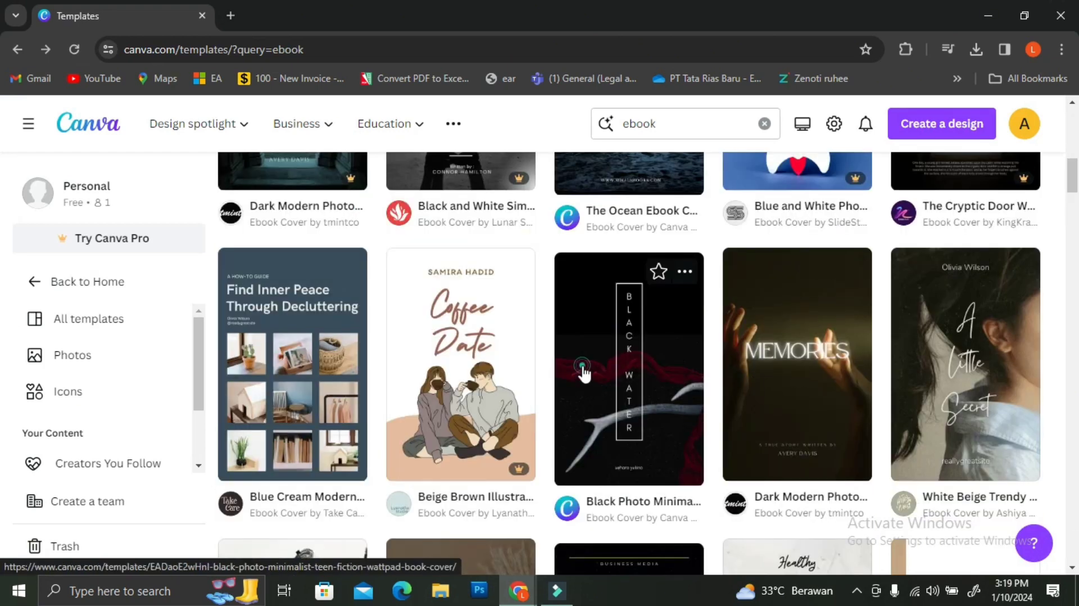
{"action": "left_click", "coordinate": [583, 370]}
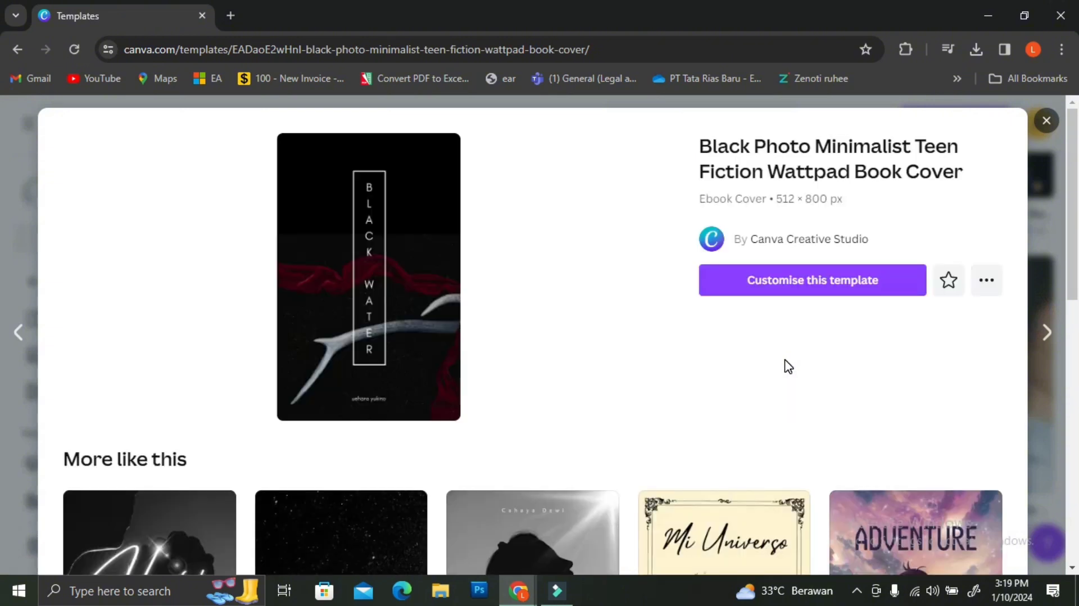
{"action": "scroll", "coordinate": [486, 353], "scroll_direction": "down", "scroll_amount": 4}
{"action": "scroll", "coordinate": [482, 354], "scroll_direction": "up", "scroll_amount": 4}
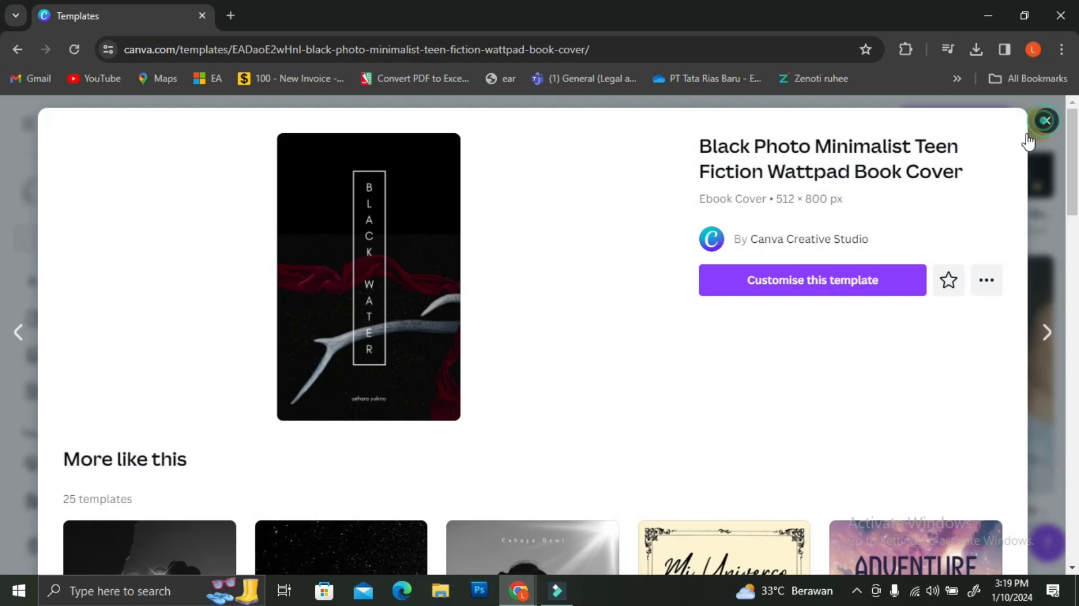
{"action": "left_click", "coordinate": [1046, 123]}
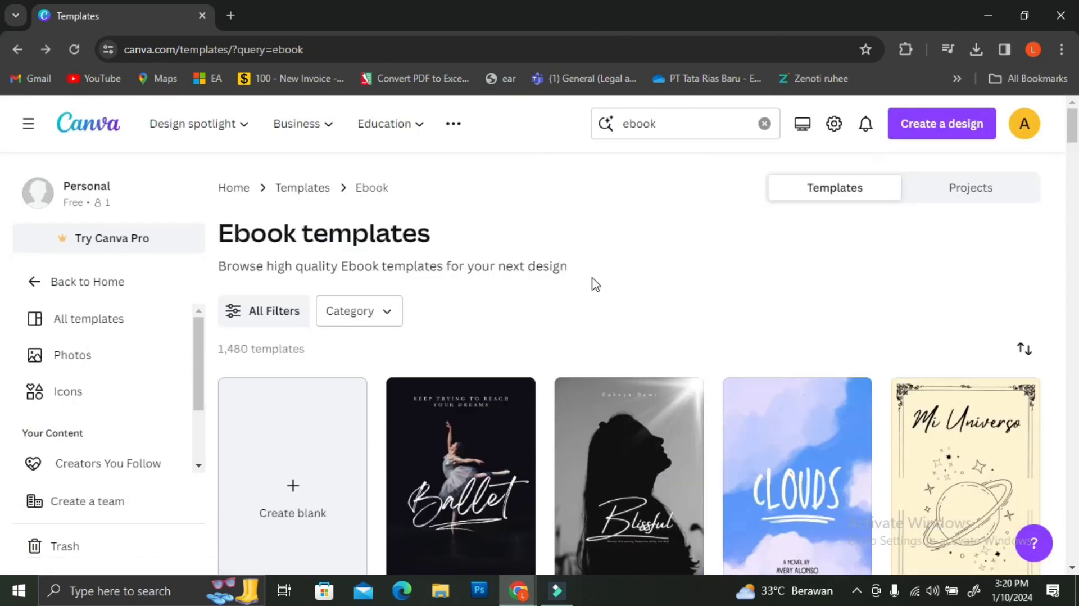
Step: Return to the home page and start a custom-size design measured in inches
{"action": "left_click", "coordinate": [115, 135]}
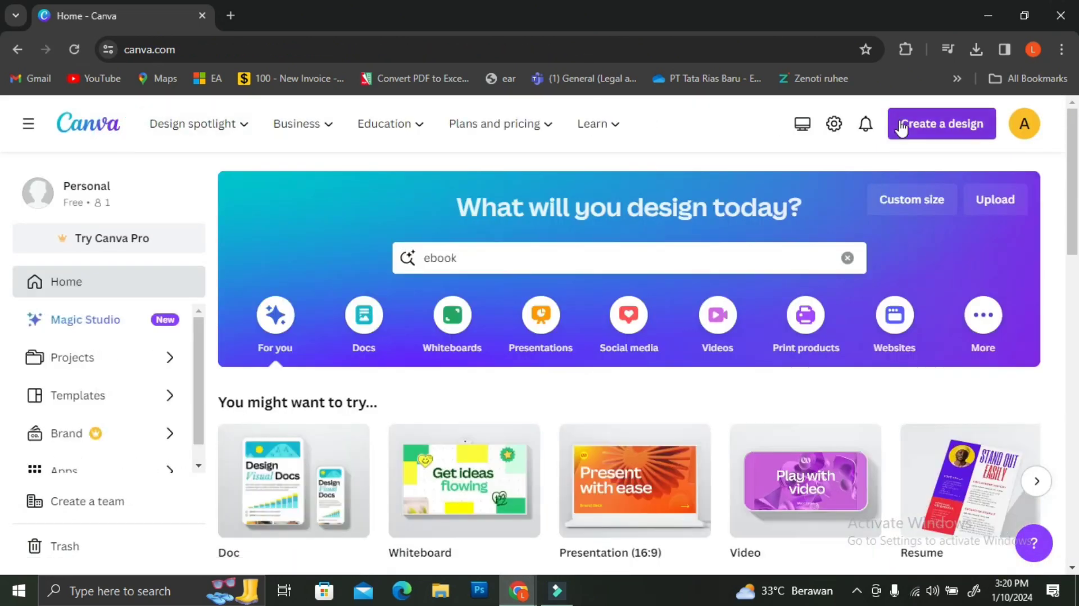
{"action": "left_click", "coordinate": [907, 125]}
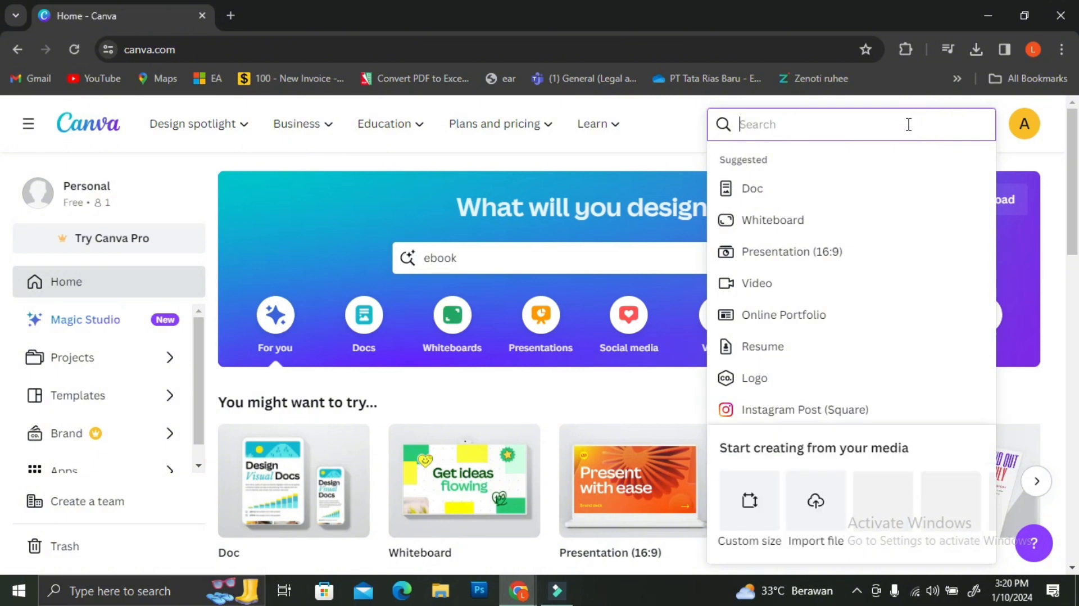
{"action": "left_click", "coordinate": [747, 522]}
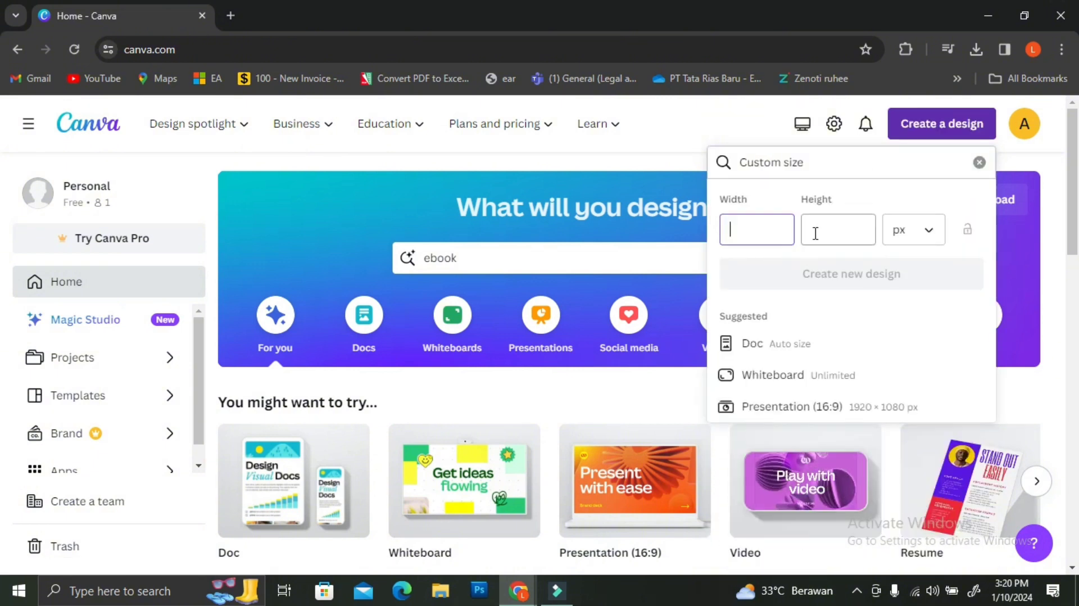
{"action": "left_click", "coordinate": [918, 240]}
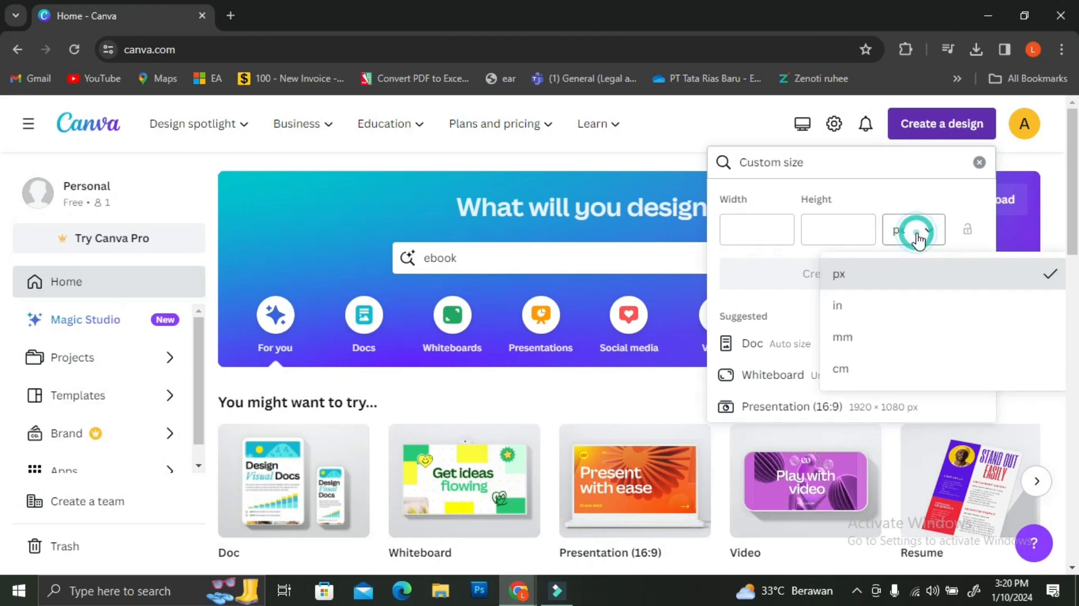
{"action": "left_click", "coordinate": [911, 323]}
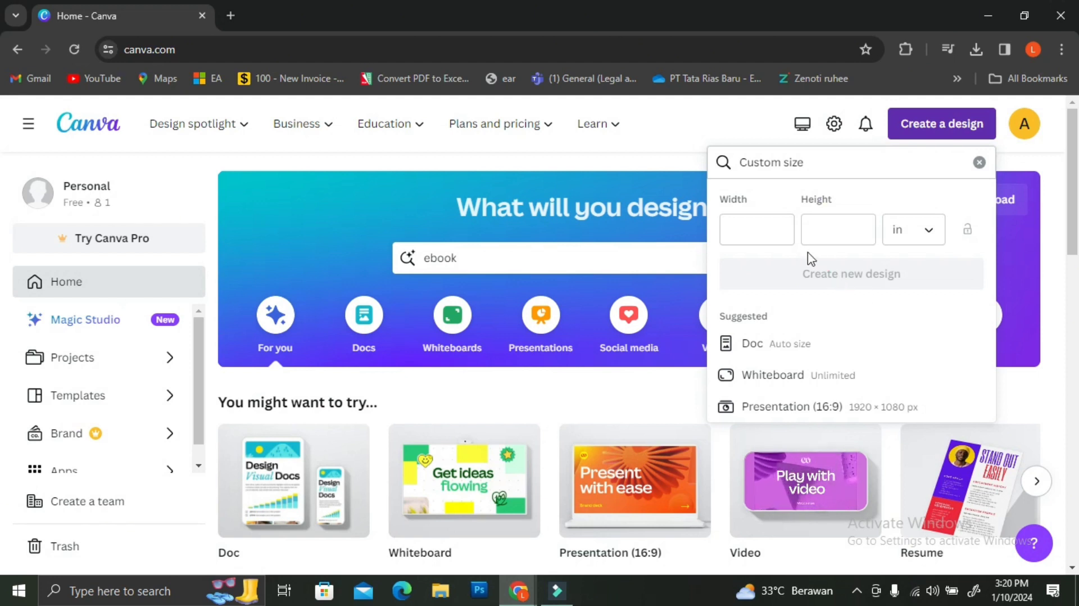
Step: Set the custom size to 6 in wide by 9 in high and create the new design
{"action": "left_click", "coordinate": [765, 230]}
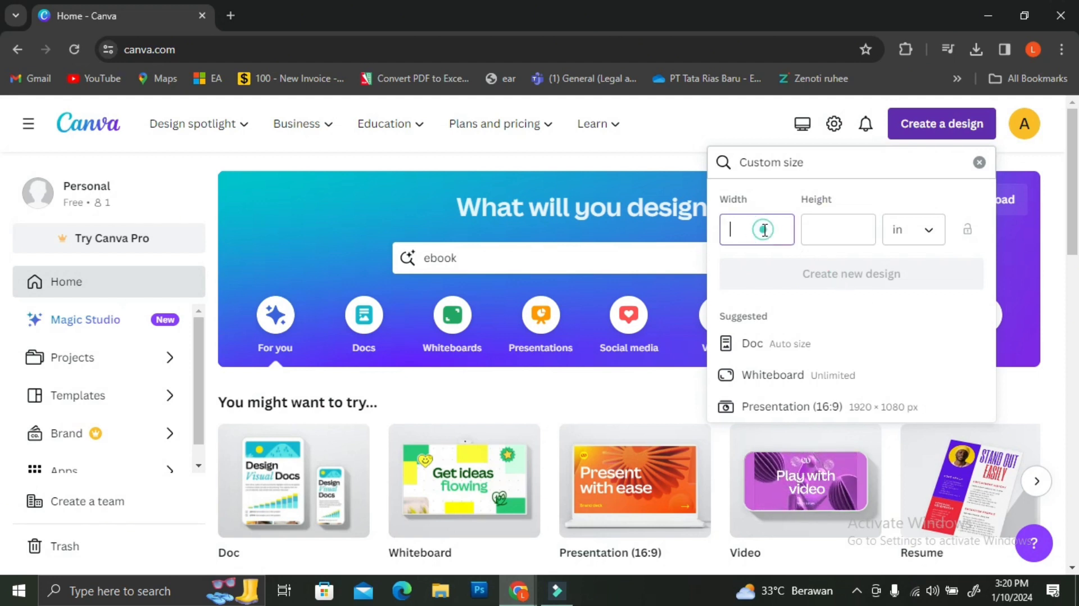
{"action": "type", "text": "6"}
{"action": "left_click", "coordinate": [841, 230]}
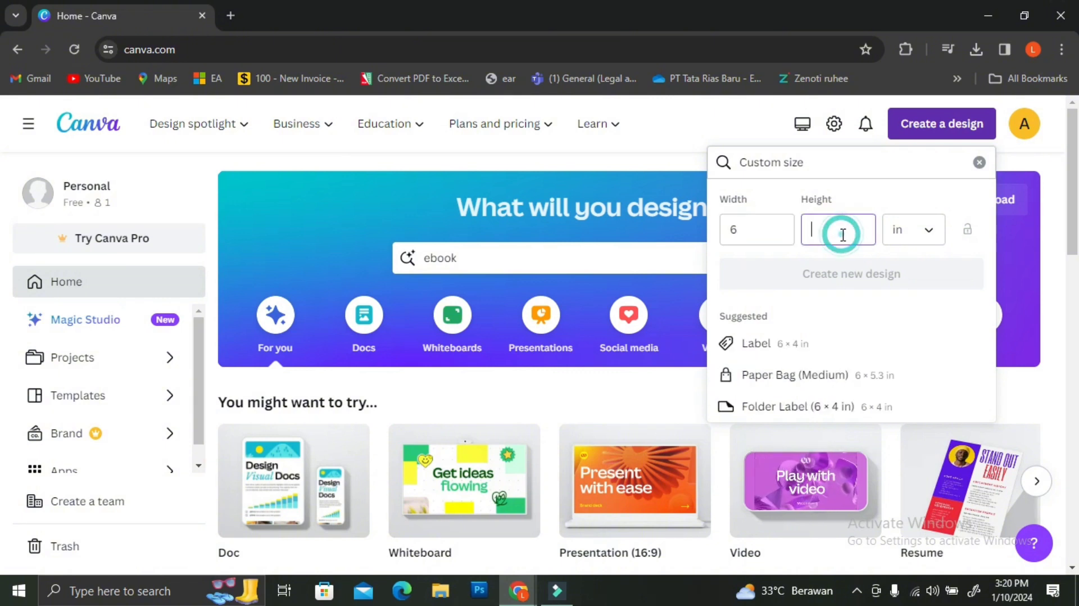
{"action": "type", "text": "8"}
{"action": "key", "text": "BackSpace"}
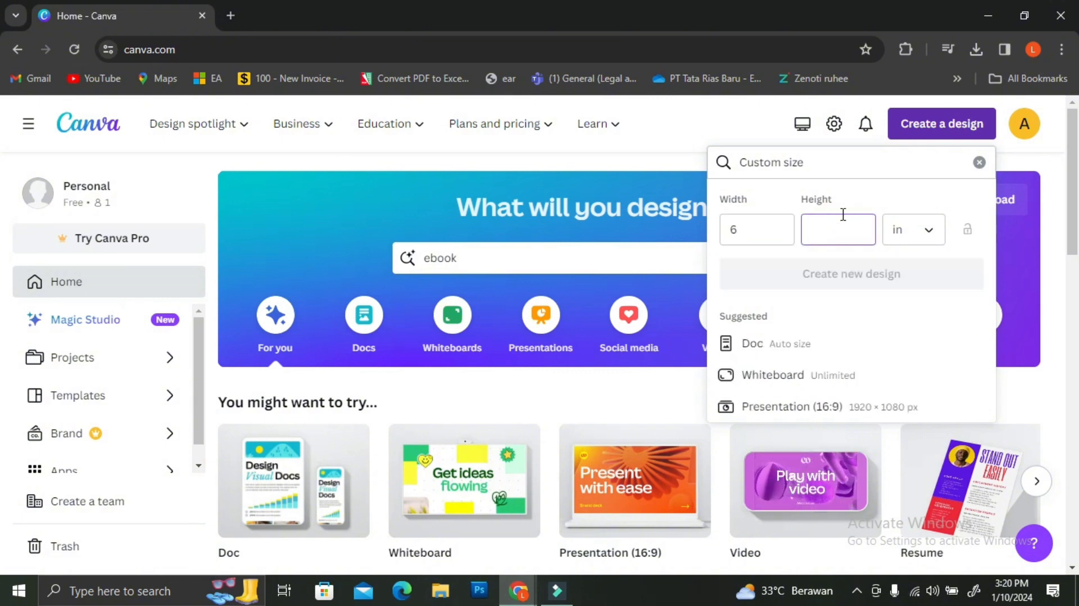
{"action": "type", "text": "9"}
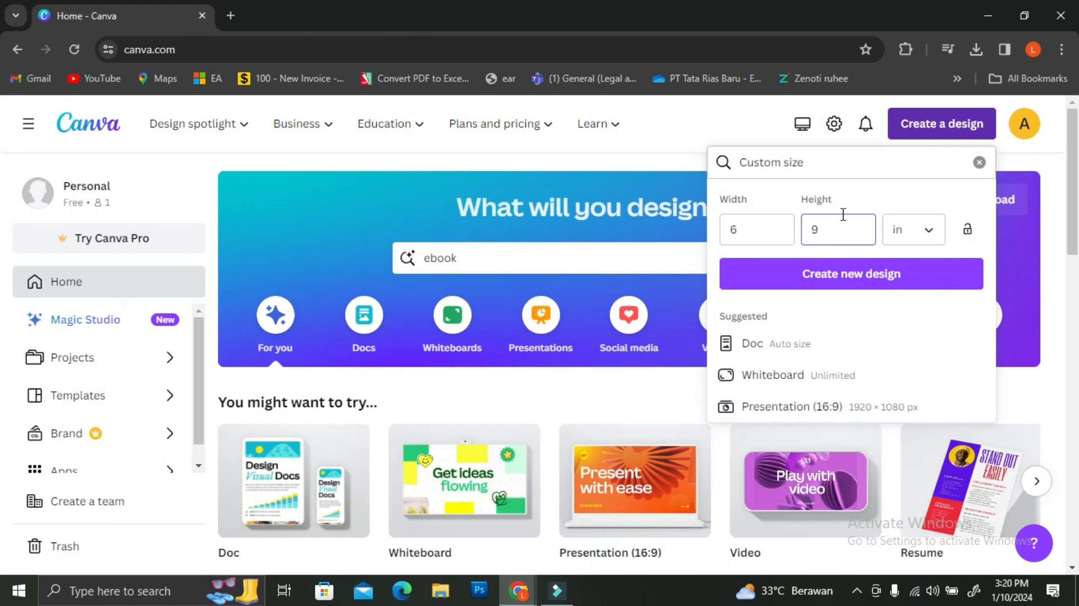
{"action": "left_click", "coordinate": [846, 274]}
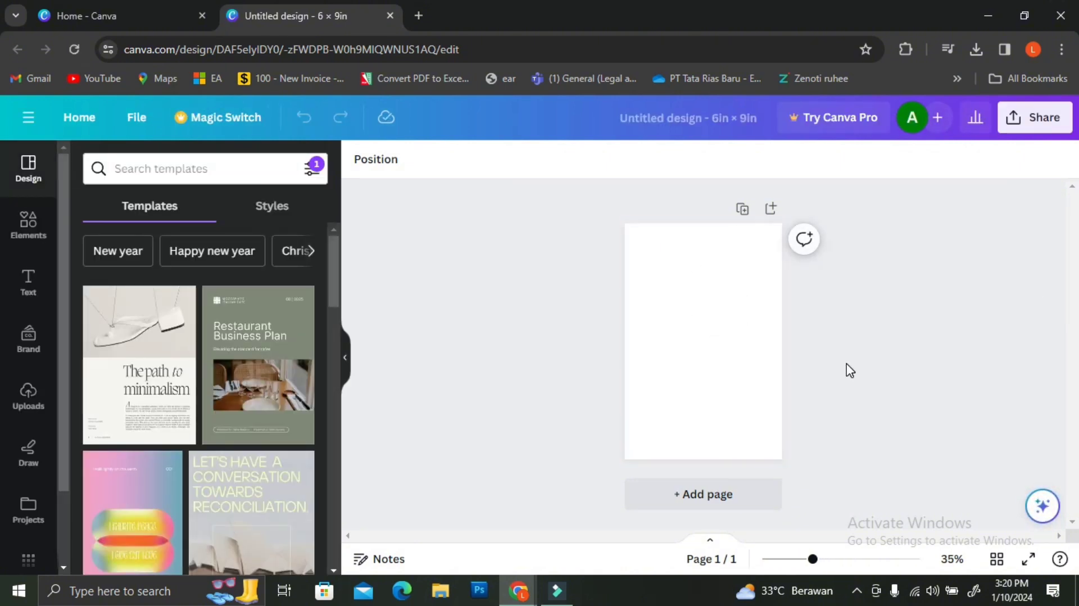
Step: Search the editor's templates for "ebook" and apply the cream "Mi Universo" planet cover to the blank page
{"action": "scroll", "coordinate": [221, 388], "scroll_direction": "down", "scroll_amount": 5}
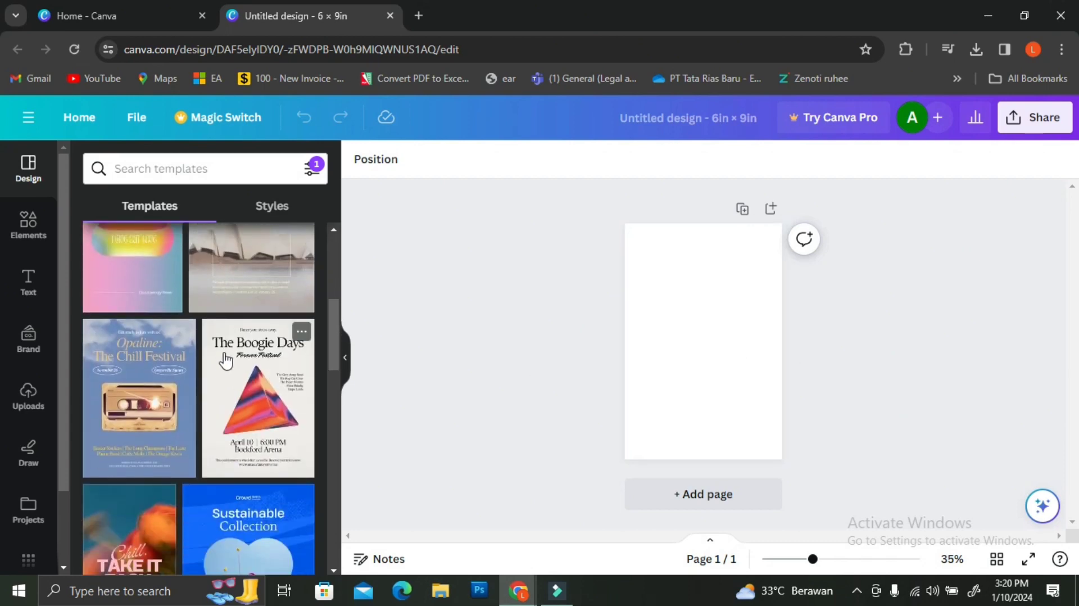
{"action": "scroll", "coordinate": [149, 454], "scroll_direction": "down", "scroll_amount": 2}
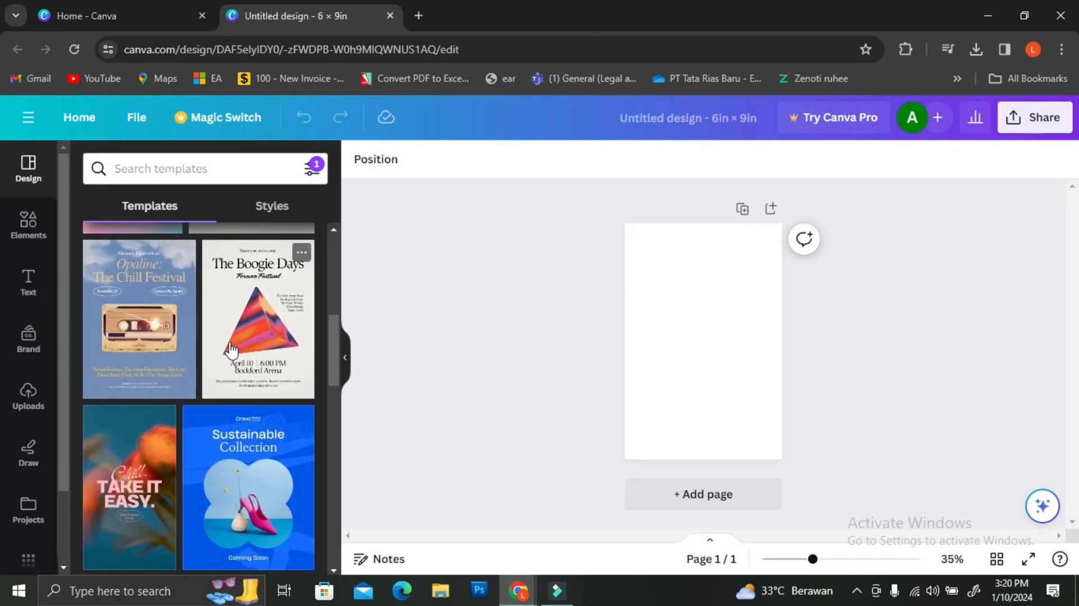
{"action": "scroll", "coordinate": [168, 487], "scroll_direction": "down", "scroll_amount": 7}
{"action": "scroll", "coordinate": [167, 487], "scroll_direction": "down", "scroll_amount": 4}
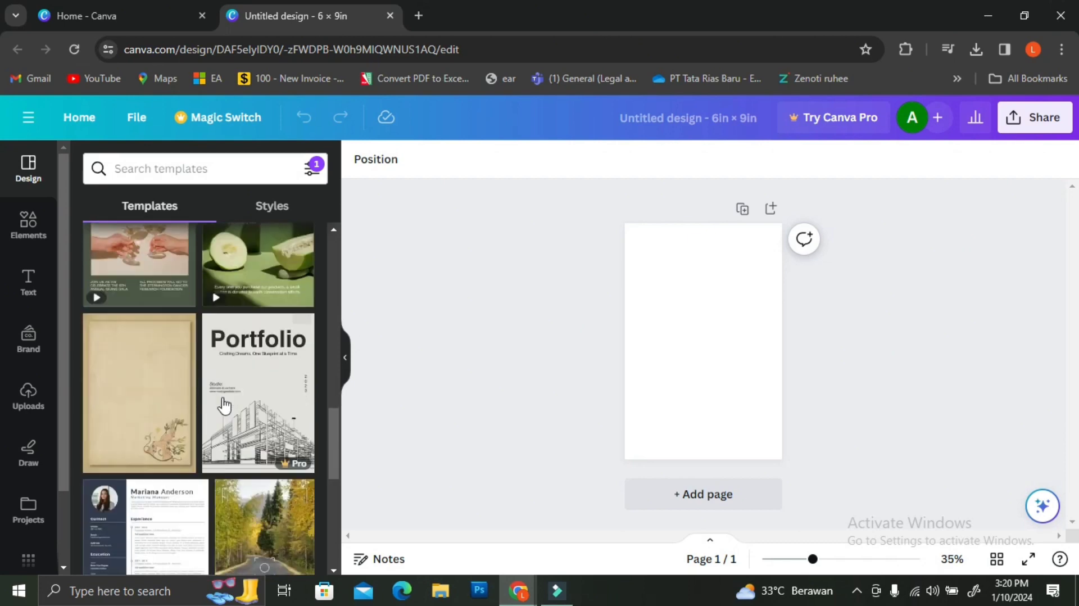
{"action": "scroll", "coordinate": [223, 509], "scroll_direction": "up", "scroll_amount": 2}
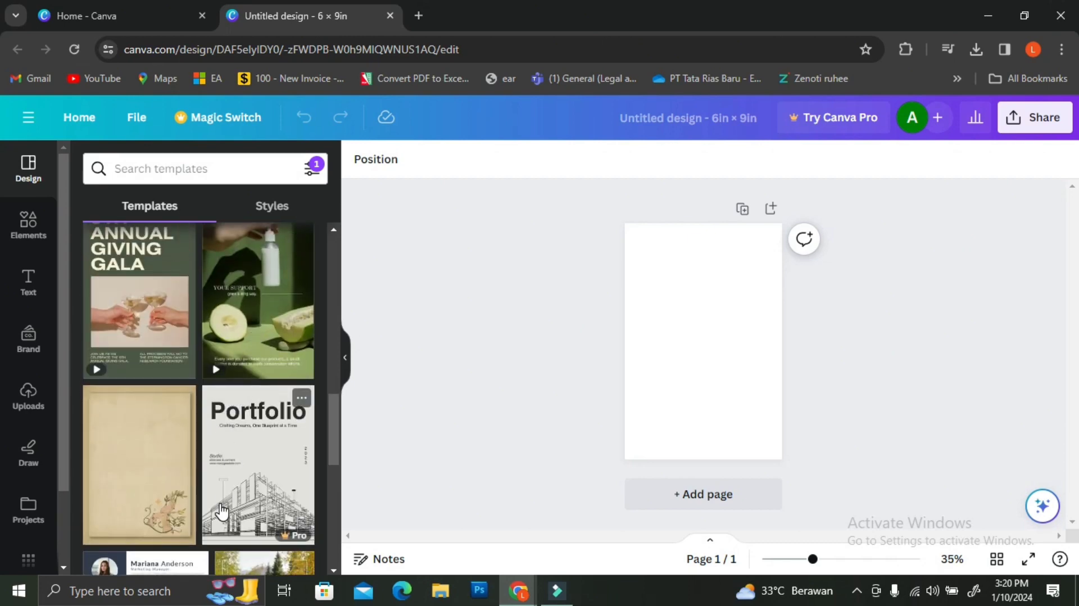
{"action": "scroll", "coordinate": [241, 348], "scroll_direction": "up", "scroll_amount": 6}
{"action": "left_click", "coordinate": [228, 170]}
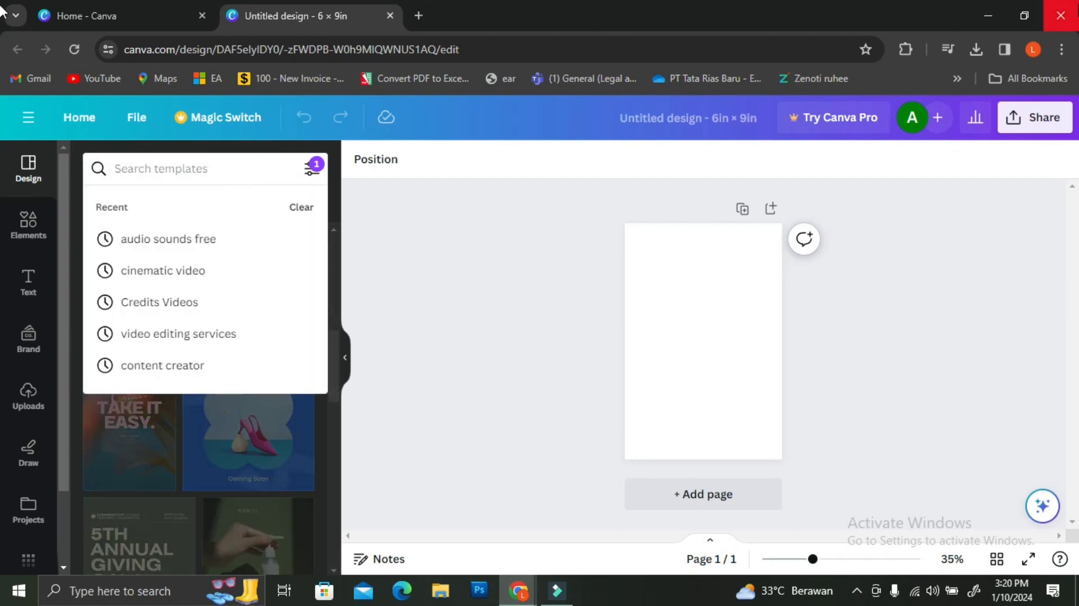
{"action": "type", "text": "ebook"}
{"action": "key", "text": "Return"}
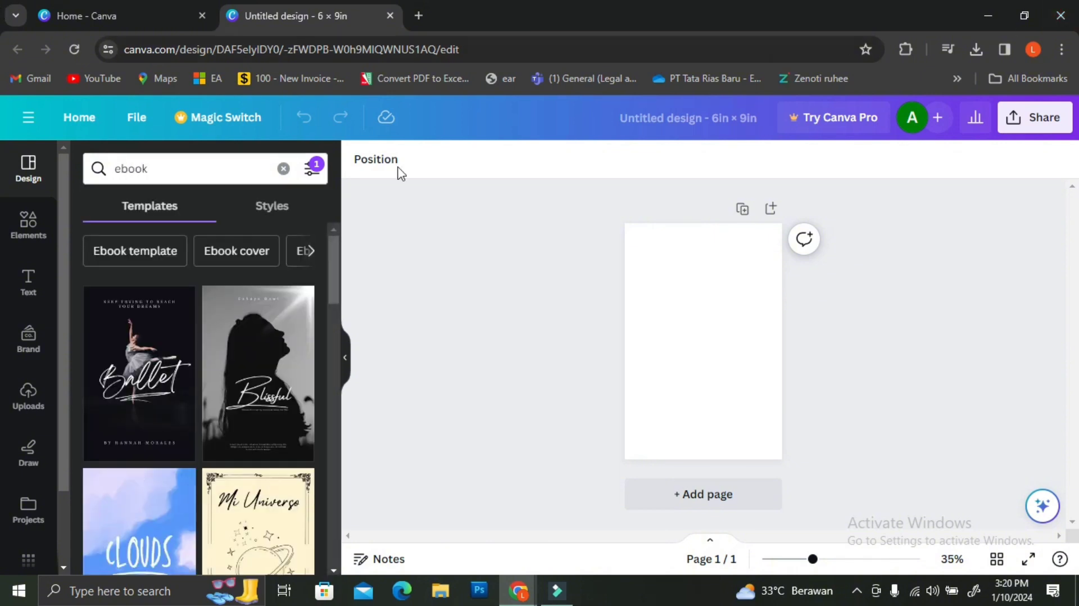
{"action": "scroll", "coordinate": [239, 340], "scroll_direction": "down", "scroll_amount": 3}
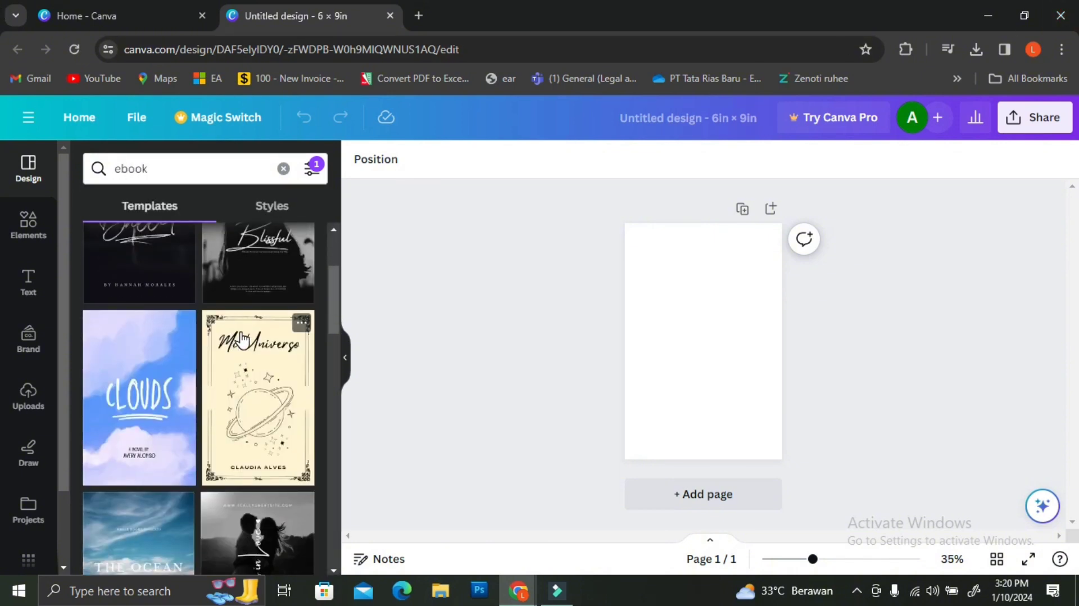
{"action": "scroll", "coordinate": [242, 338], "scroll_direction": "down", "scroll_amount": 3}
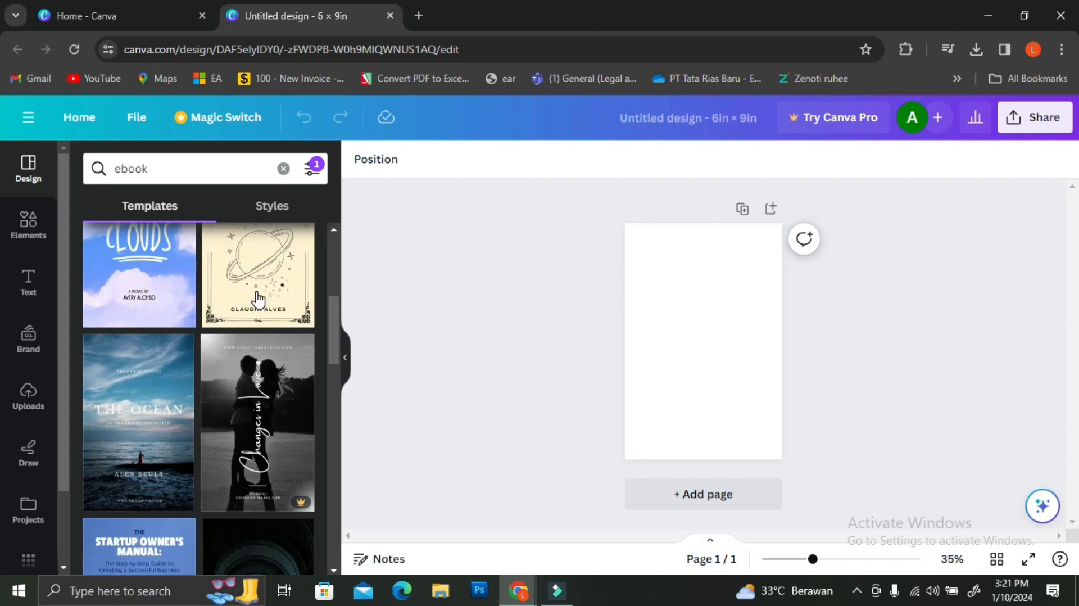
{"action": "left_click", "coordinate": [252, 262]}
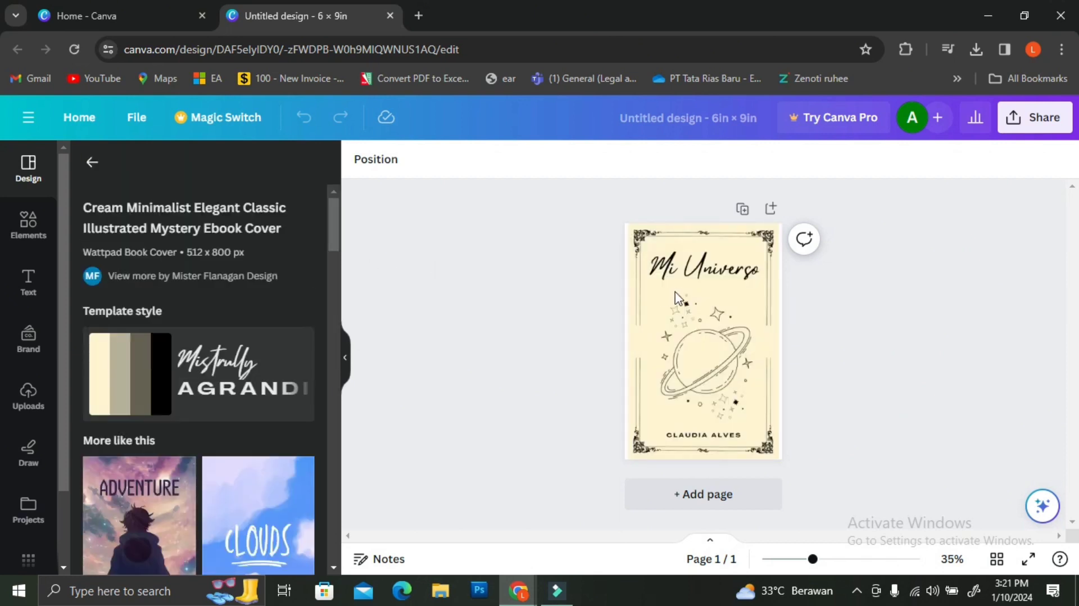
Step: Search the templates for "ebook multiple page" and apply the black-and-white "The Silent" tree cover to the page
{"action": "left_click", "coordinate": [646, 302]}
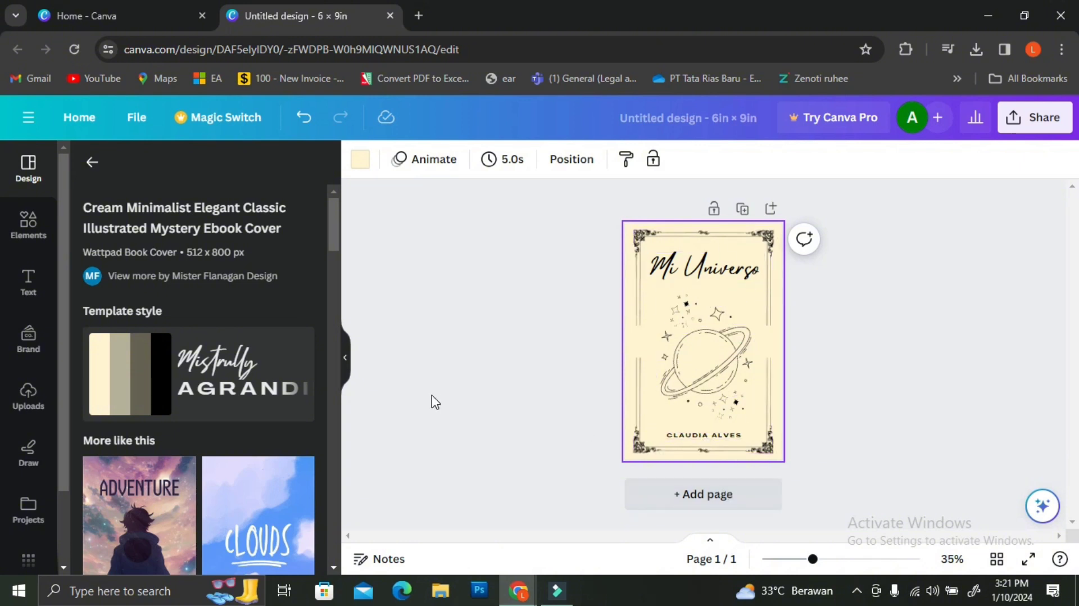
{"action": "left_click", "coordinate": [93, 166]}
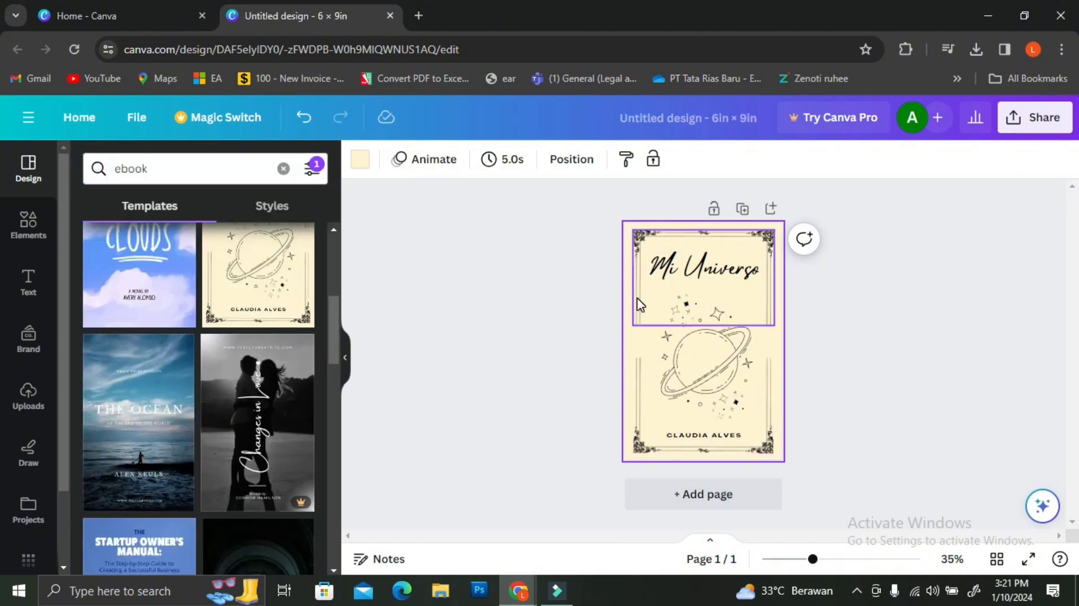
{"action": "left_click", "coordinate": [208, 178]}
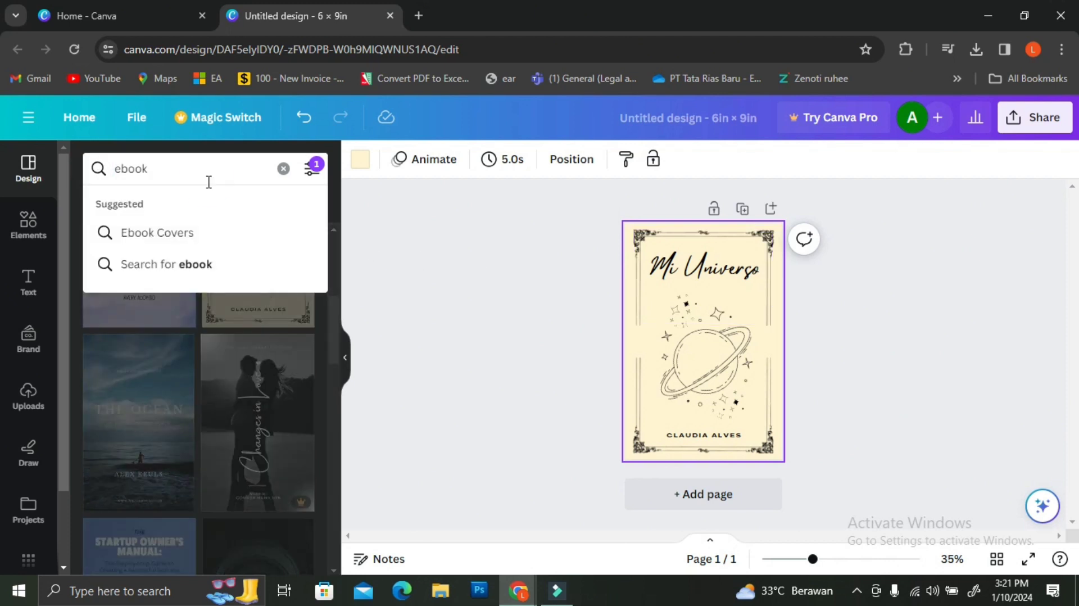
{"action": "type", "text": "mul"}
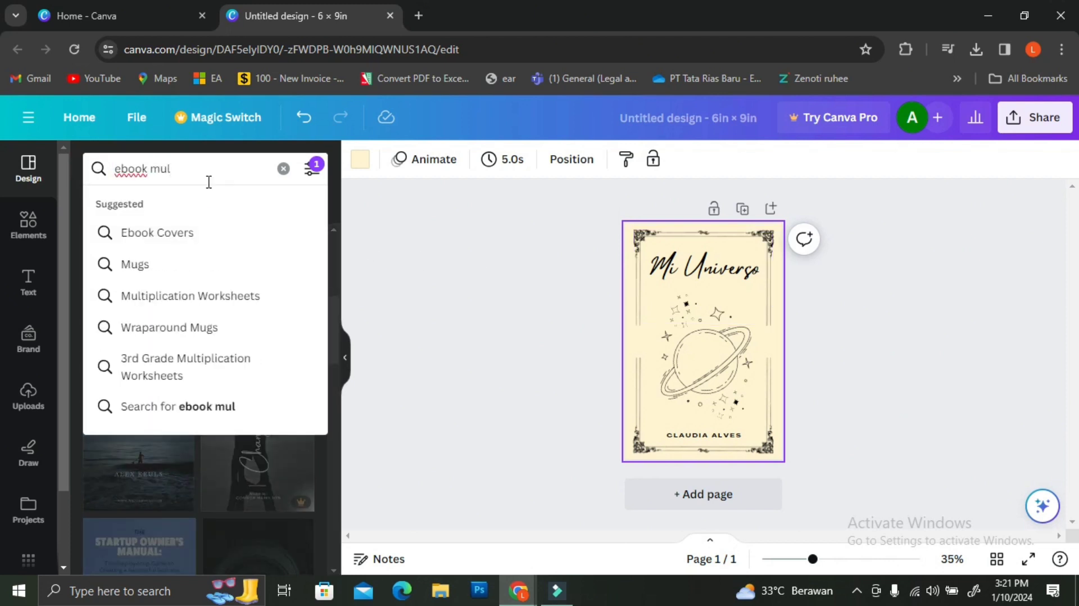
{"action": "type", "text": "tipl"}
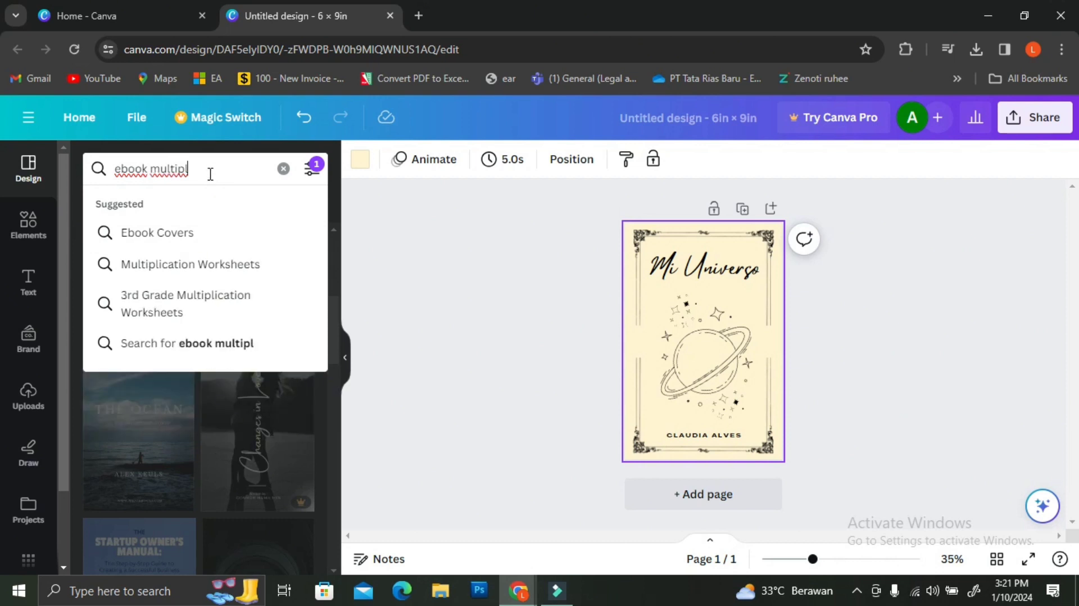
{"action": "type", "text": "e p"}
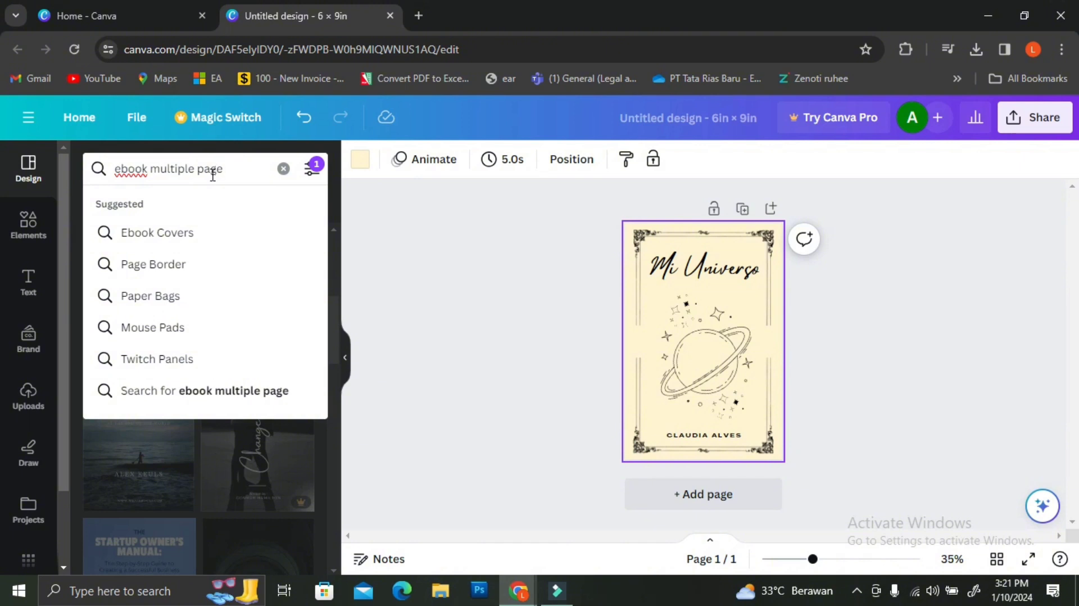
{"action": "type", "text": "age"}
{"action": "key", "text": "Return"}
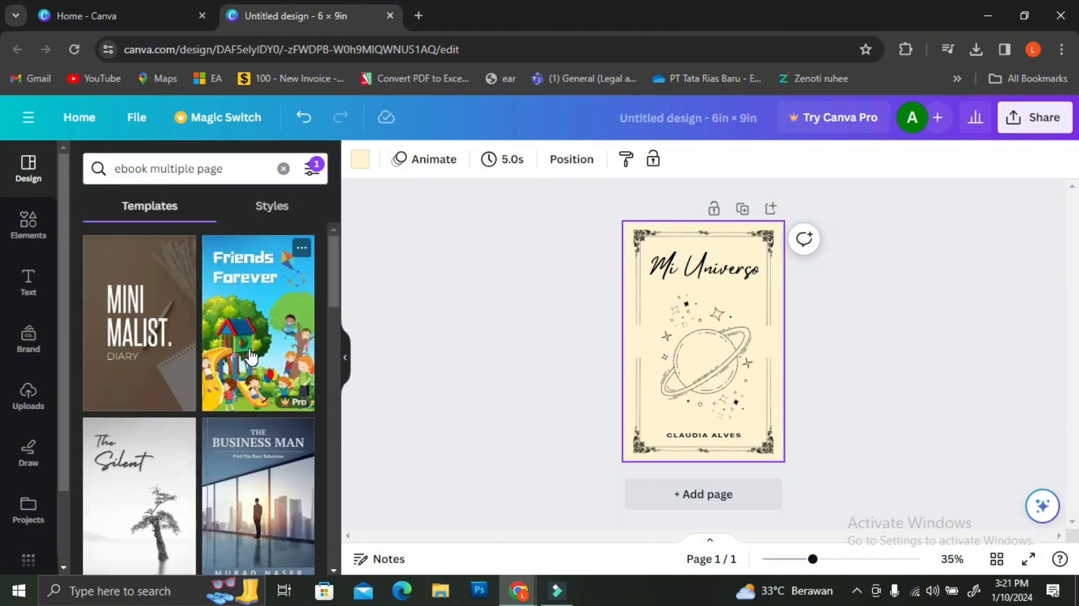
{"action": "scroll", "coordinate": [144, 489], "scroll_direction": "down", "scroll_amount": 1}
{"action": "left_click", "coordinate": [147, 458]}
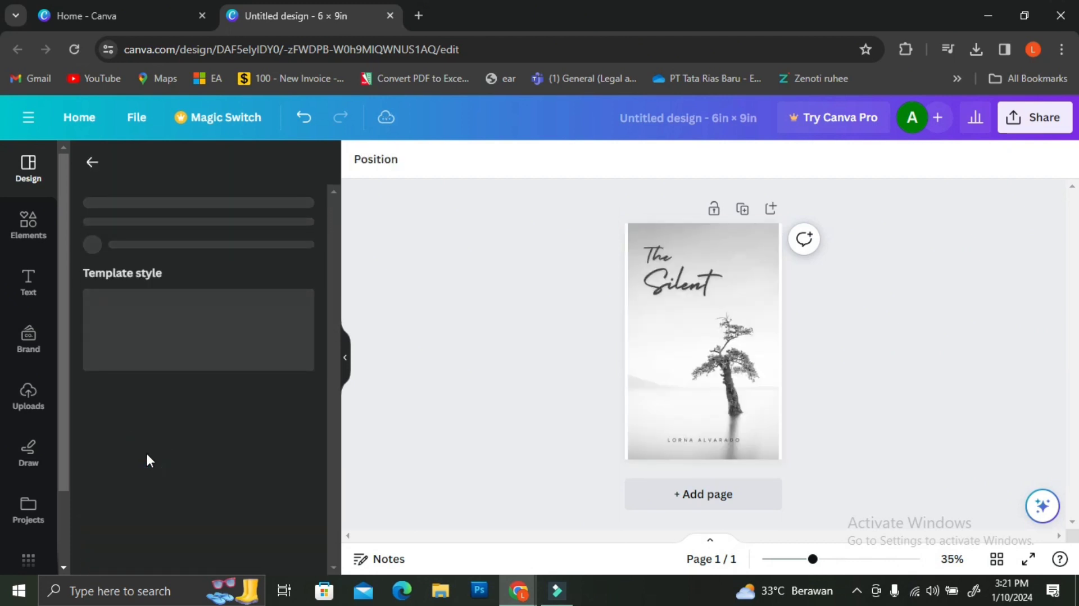
Step: Open the similar "Finance Basics" ebook template and look through its pages and template style
{"action": "scroll", "coordinate": [211, 355], "scroll_direction": "down", "scroll_amount": 4}
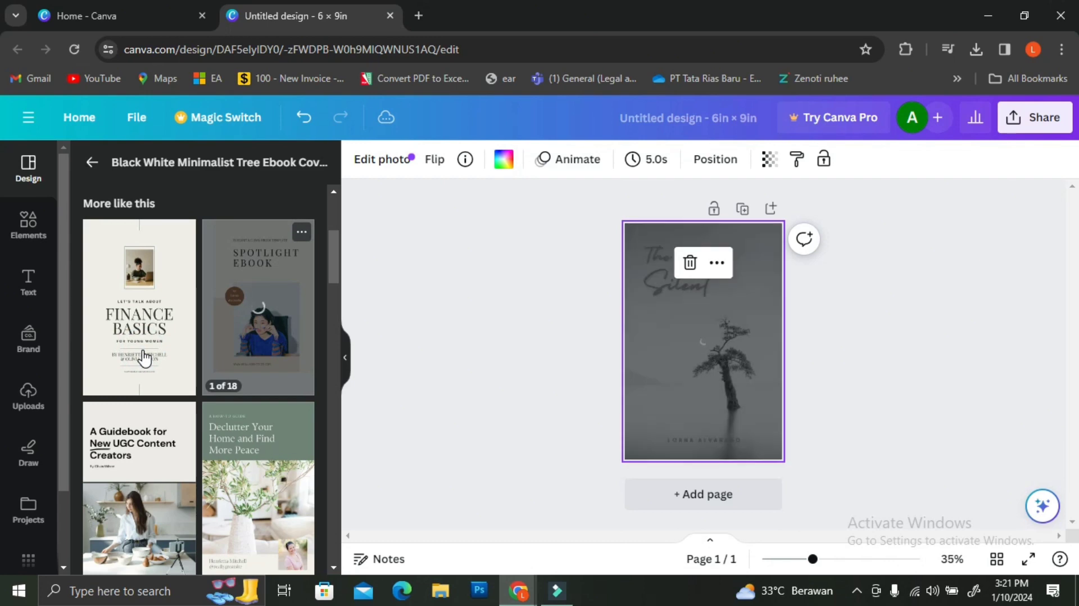
{"action": "left_click", "coordinate": [141, 358]}
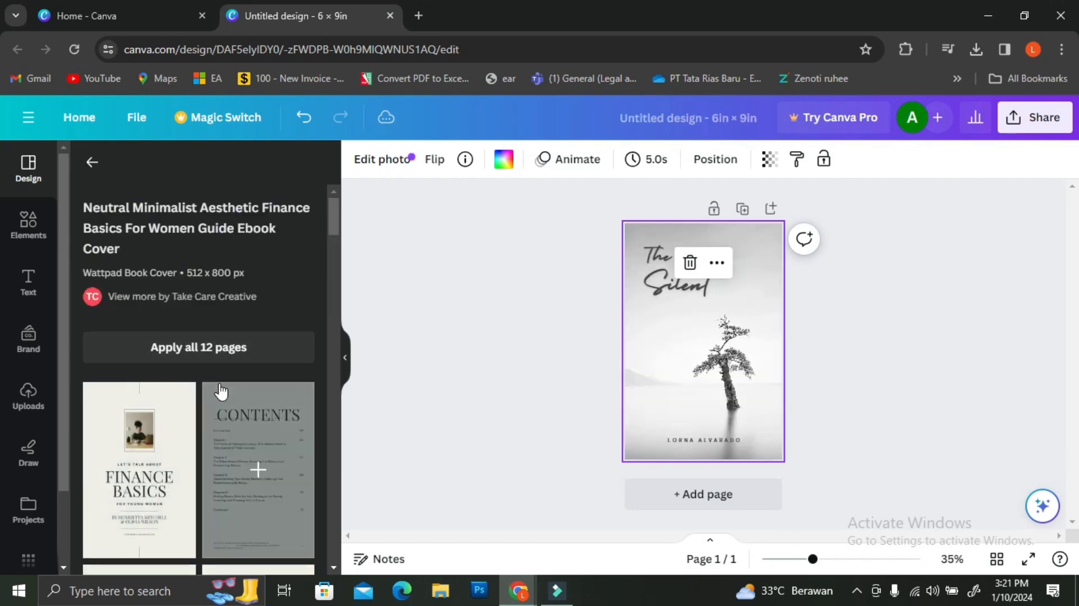
{"action": "scroll", "coordinate": [220, 390], "scroll_direction": "down", "scroll_amount": 4}
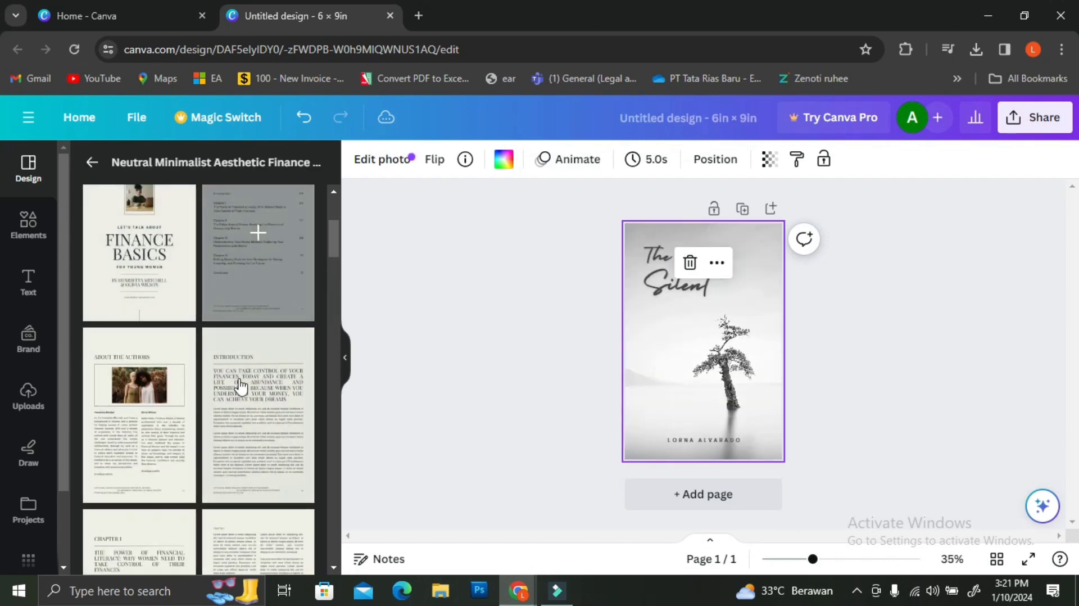
{"action": "scroll", "coordinate": [239, 394], "scroll_direction": "down", "scroll_amount": 5}
{"action": "scroll", "coordinate": [242, 422], "scroll_direction": "down", "scroll_amount": 5}
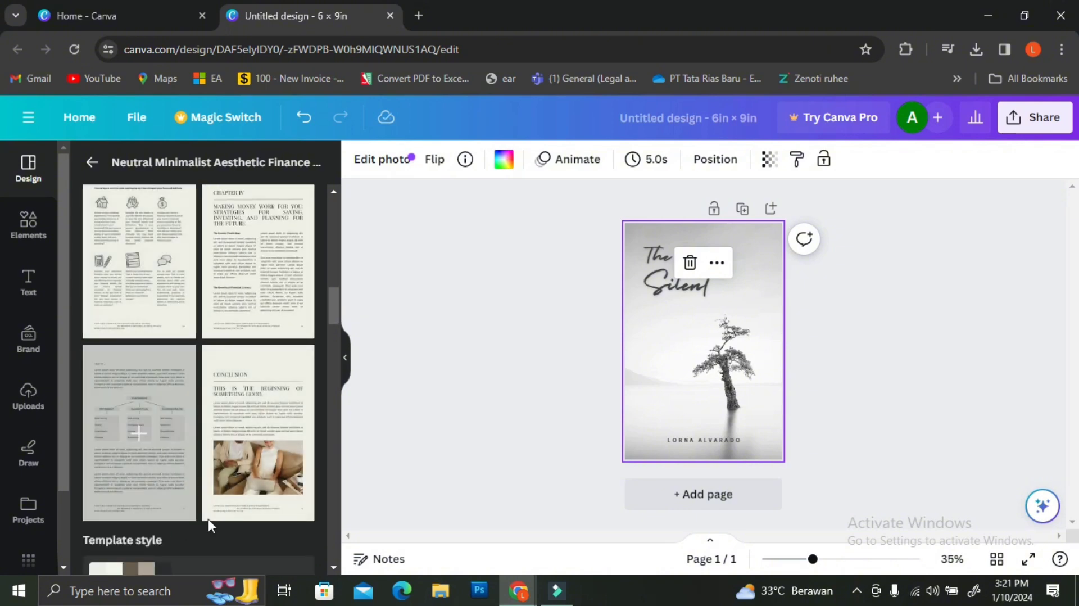
{"action": "scroll", "coordinate": [250, 441], "scroll_direction": "down", "scroll_amount": 4}
{"action": "scroll", "coordinate": [251, 442], "scroll_direction": "down", "scroll_amount": 2}
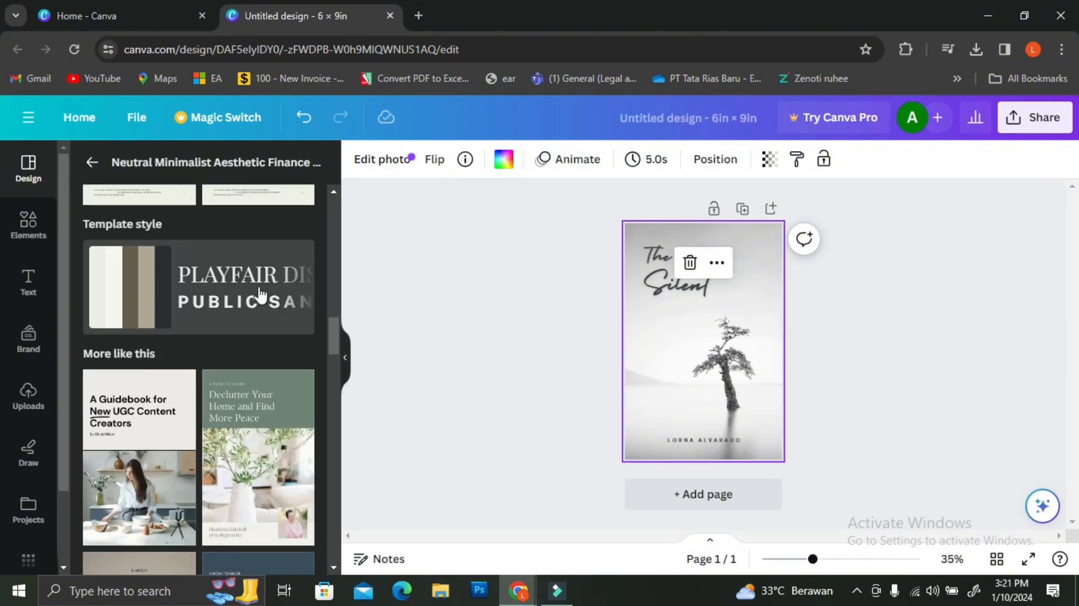
Step: Browse the templates similar to Finance Basics and apply the ivory "Productivity 101" laptop cover to the page
{"action": "scroll", "coordinate": [260, 293], "scroll_direction": "down", "scroll_amount": 3}
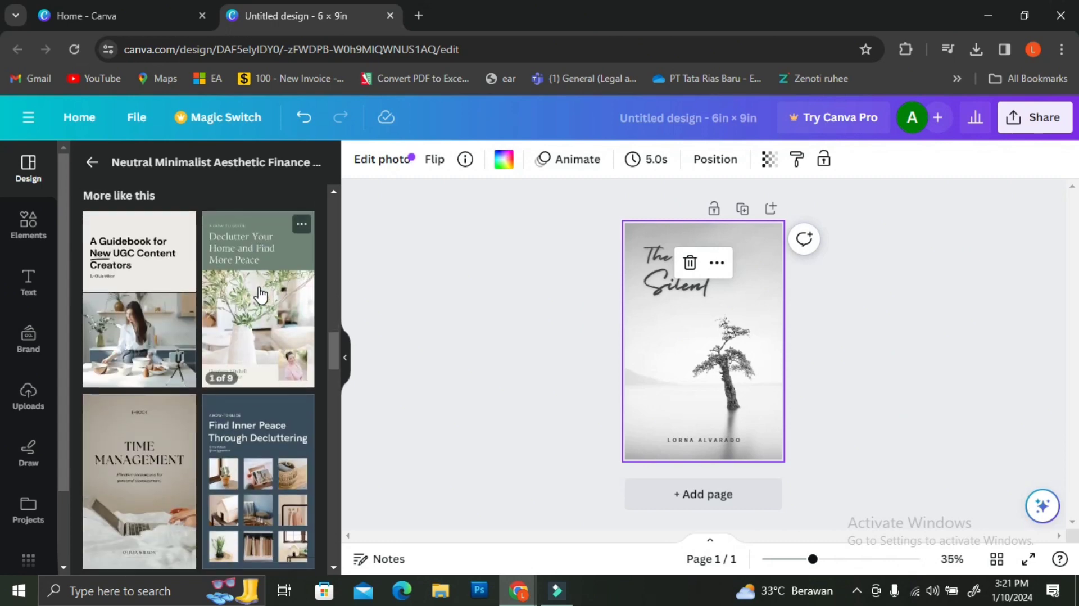
{"action": "scroll", "coordinate": [259, 293], "scroll_direction": "down", "scroll_amount": 3}
{"action": "scroll", "coordinate": [259, 293], "scroll_direction": "down", "scroll_amount": 3}
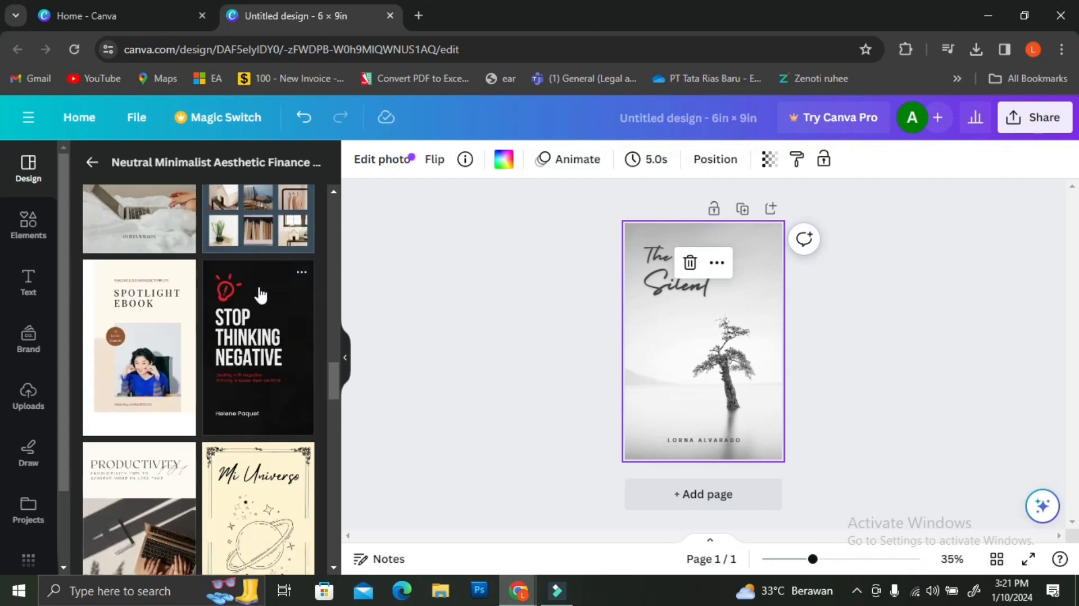
{"action": "scroll", "coordinate": [260, 293], "scroll_direction": "down", "scroll_amount": 3}
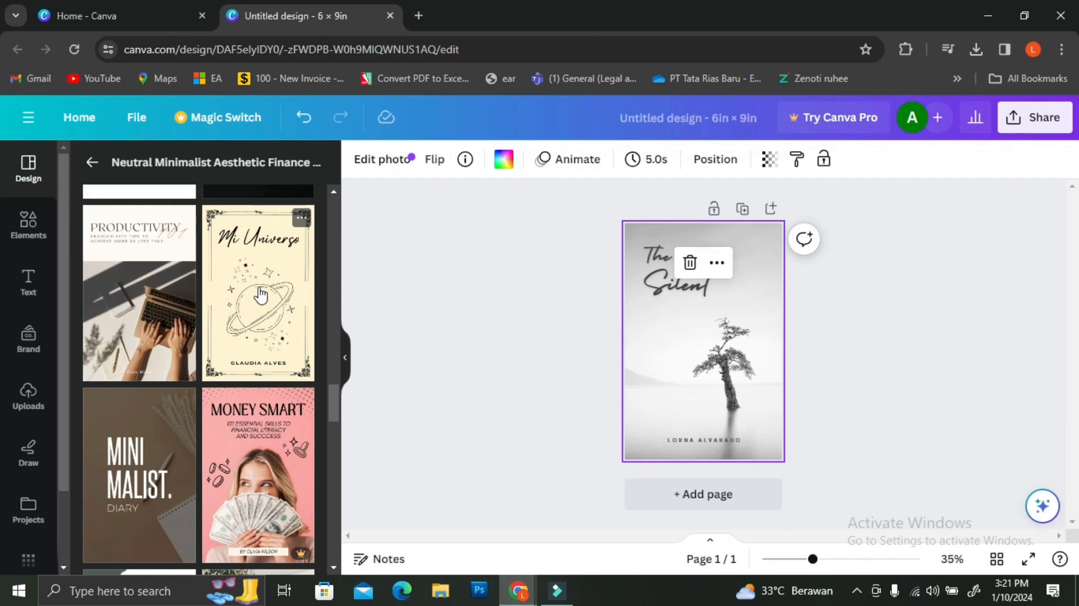
{"action": "left_click", "coordinate": [160, 304]}
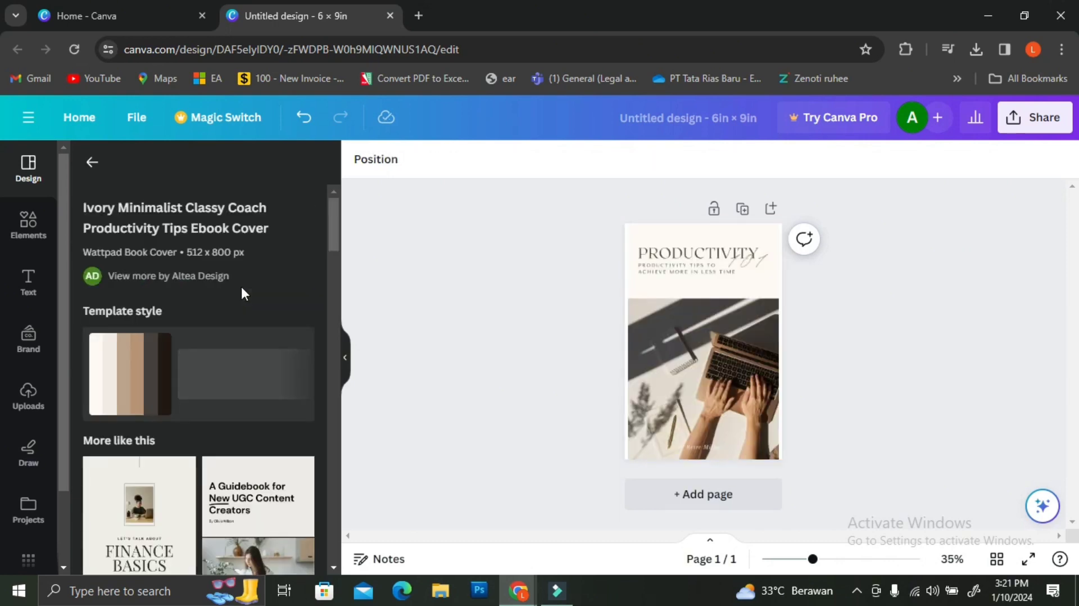
Step: Replace the page with the similar "Time Management" ebook cover and open the Finance Basics template again
{"action": "scroll", "coordinate": [243, 334], "scroll_direction": "down", "scroll_amount": 4}
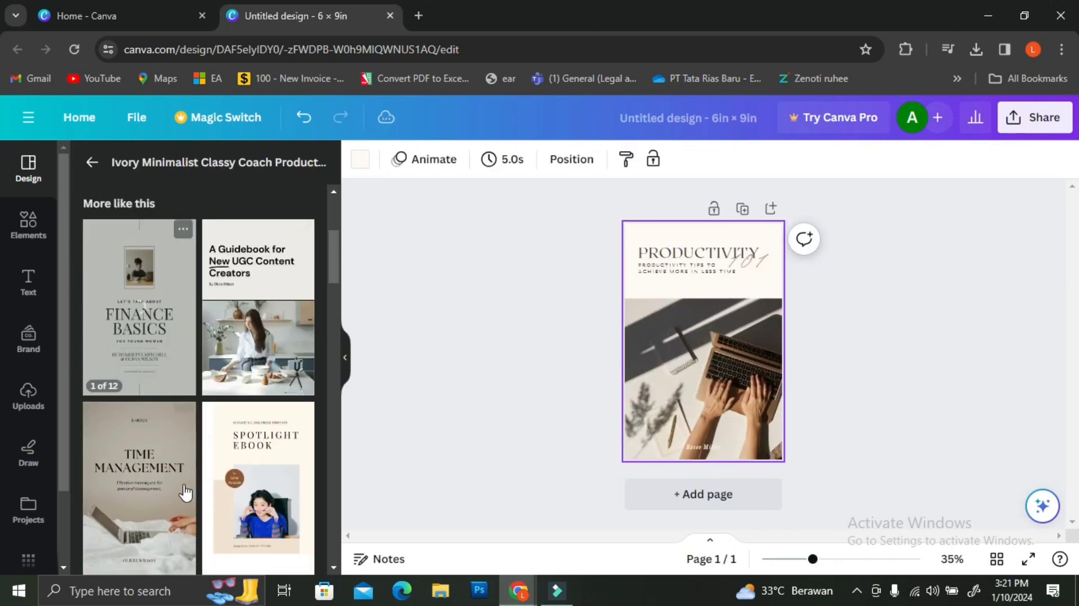
{"action": "left_click", "coordinate": [156, 502]}
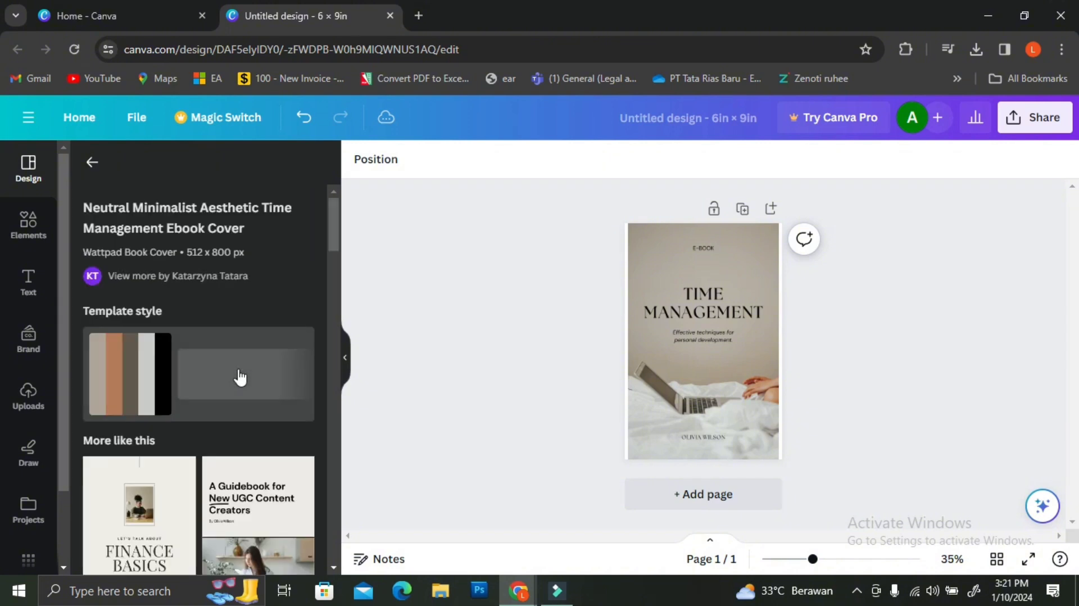
{"action": "scroll", "coordinate": [169, 444], "scroll_direction": "down", "scroll_amount": 3}
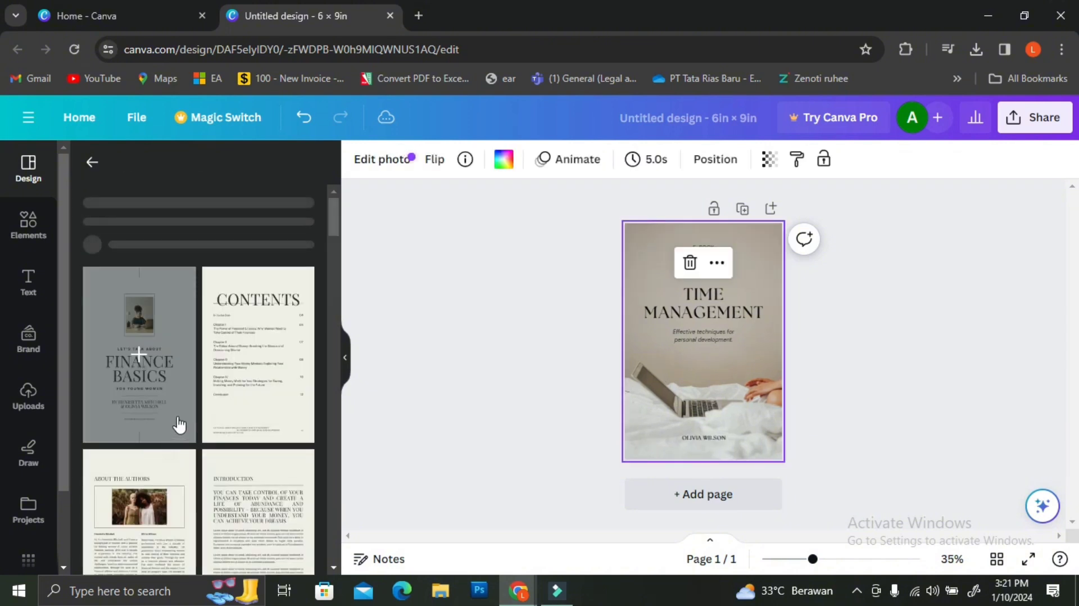
Step: Return to the template search and search for "baking book"
{"action": "left_click", "coordinate": [92, 163]}
{"action": "left_click", "coordinate": [36, 174]}
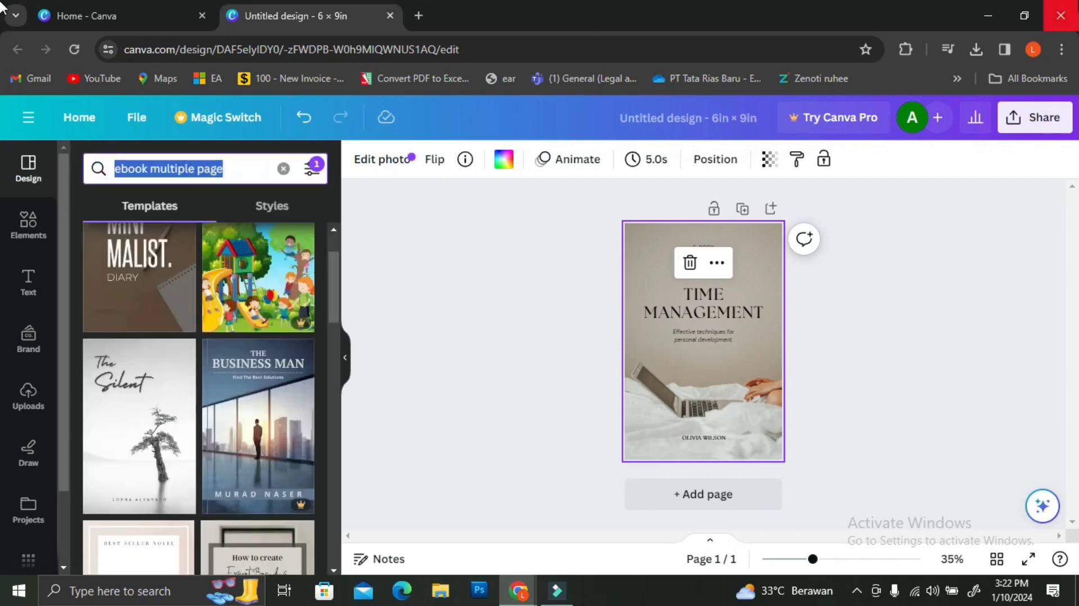
{"action": "type", "text": "baking book"}
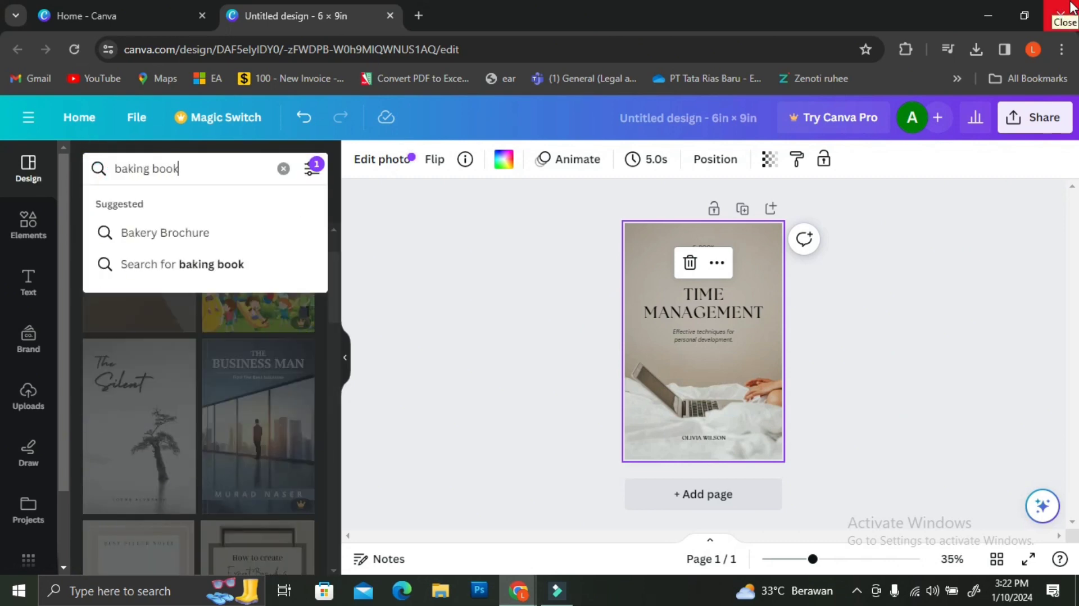
{"action": "key", "text": "Return"}
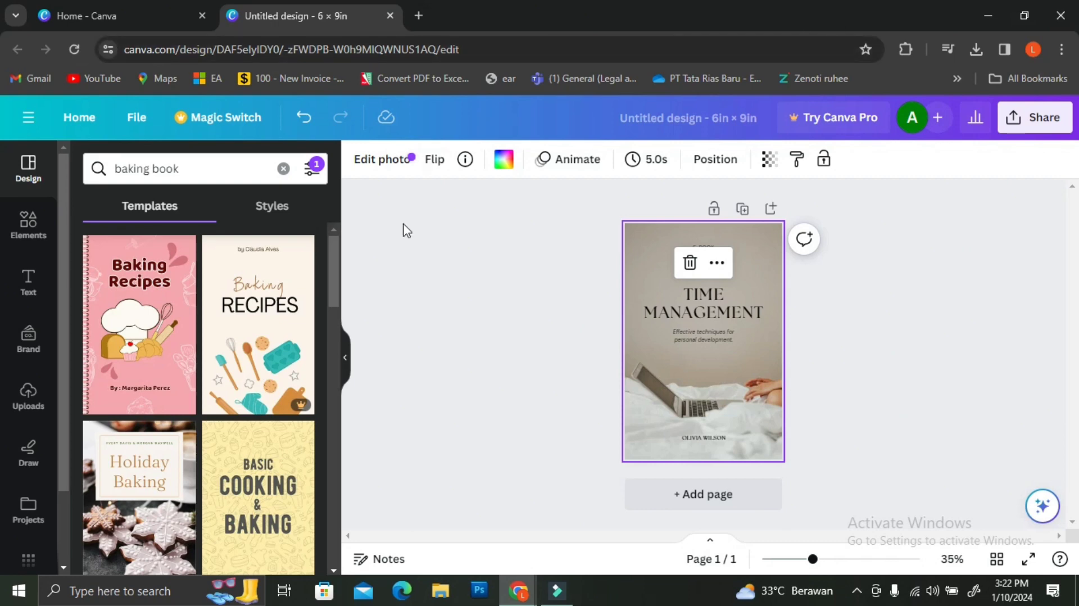
Step: Check the Pro "Baking Recipes" template with turquoise utensils, and apply the "Holiday Baking" snowflake cookie cover to the page
{"action": "left_click", "coordinate": [228, 339]}
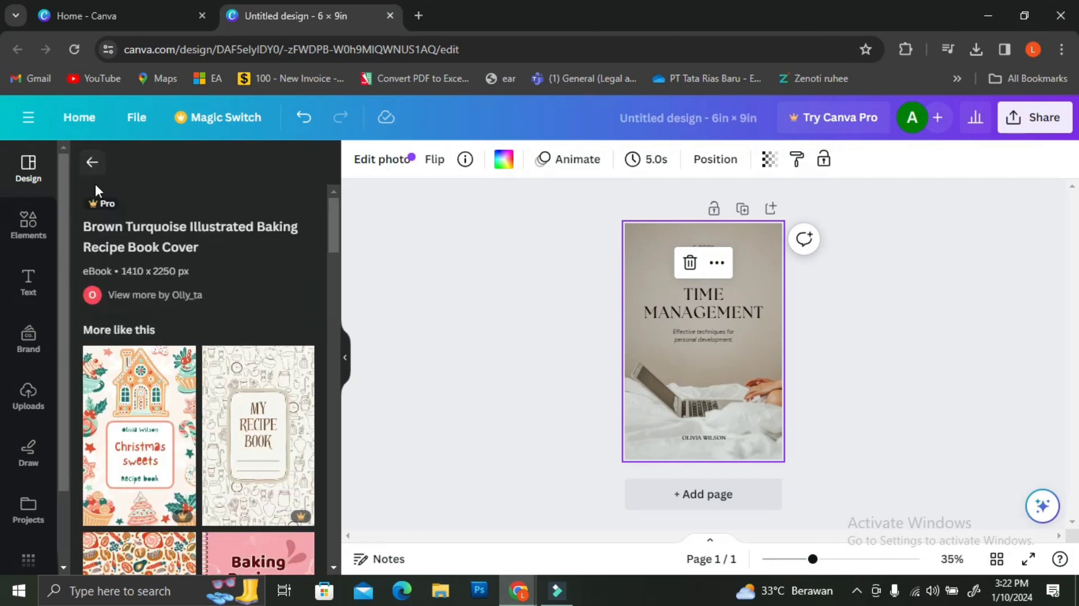
{"action": "left_click", "coordinate": [92, 162]}
{"action": "scroll", "coordinate": [117, 382], "scroll_direction": "down", "scroll_amount": 3}
{"action": "left_click", "coordinate": [121, 381]}
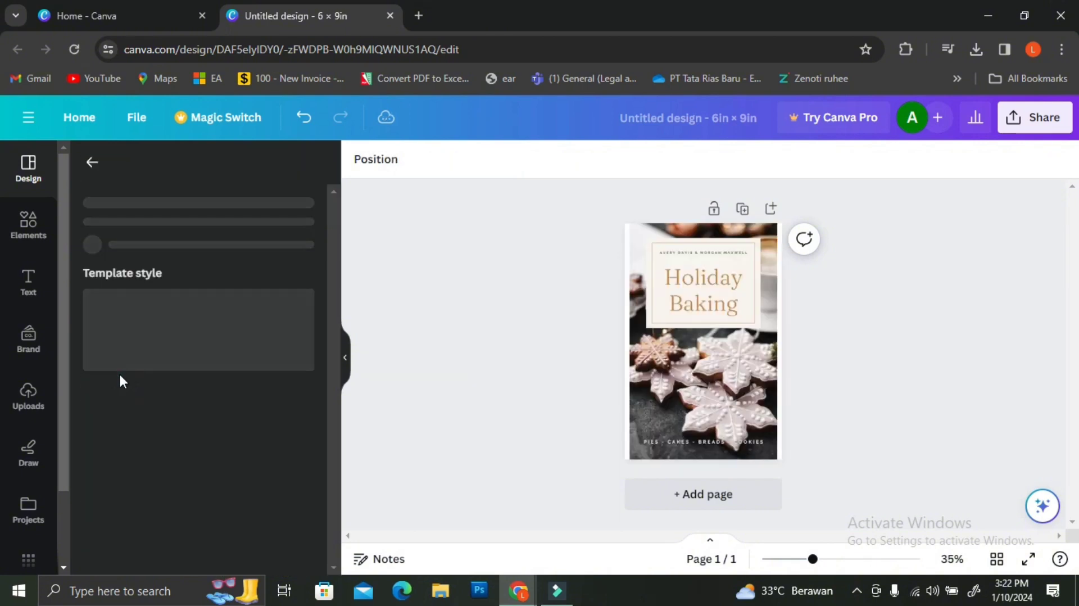
Step: Apply the "White Modern Chocolate Tiramisu Recipe Card" template from the baking book results to the page, and add a blank second page
{"action": "left_click", "coordinate": [92, 162]}
{"action": "scroll", "coordinate": [266, 418], "scroll_direction": "down", "scroll_amount": 3}
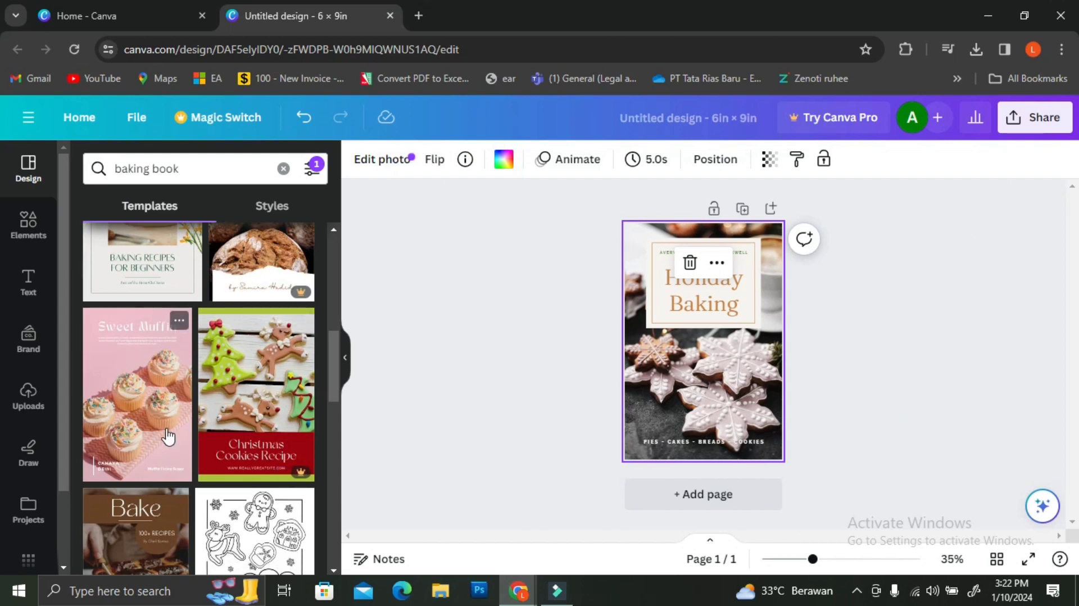
{"action": "scroll", "coordinate": [152, 434], "scroll_direction": "down", "scroll_amount": 3}
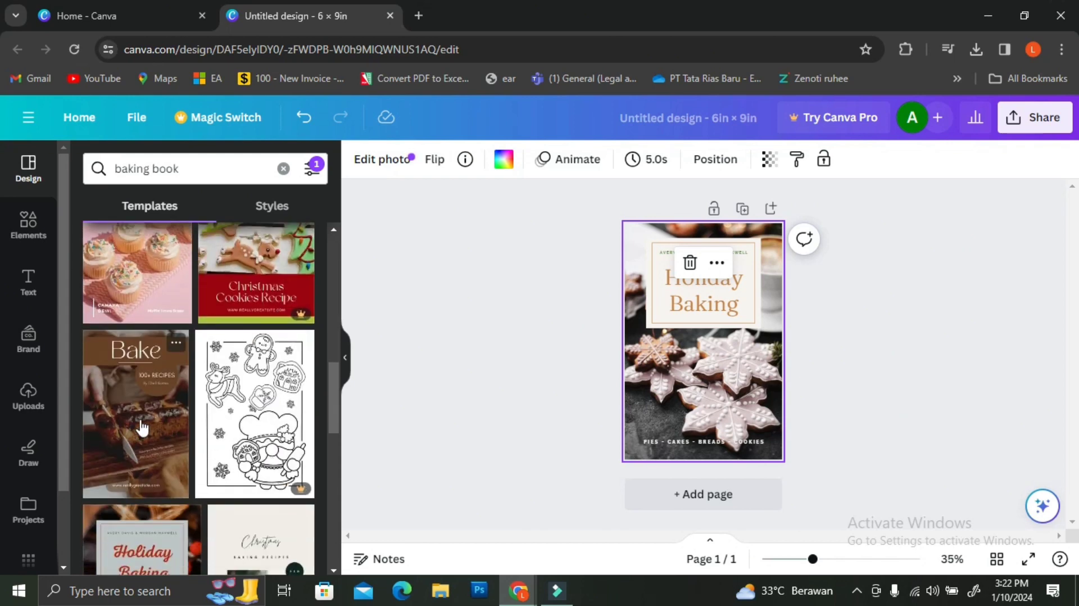
{"action": "scroll", "coordinate": [241, 410], "scroll_direction": "down", "scroll_amount": 4}
{"action": "scroll", "coordinate": [246, 411], "scroll_direction": "up", "scroll_amount": 3}
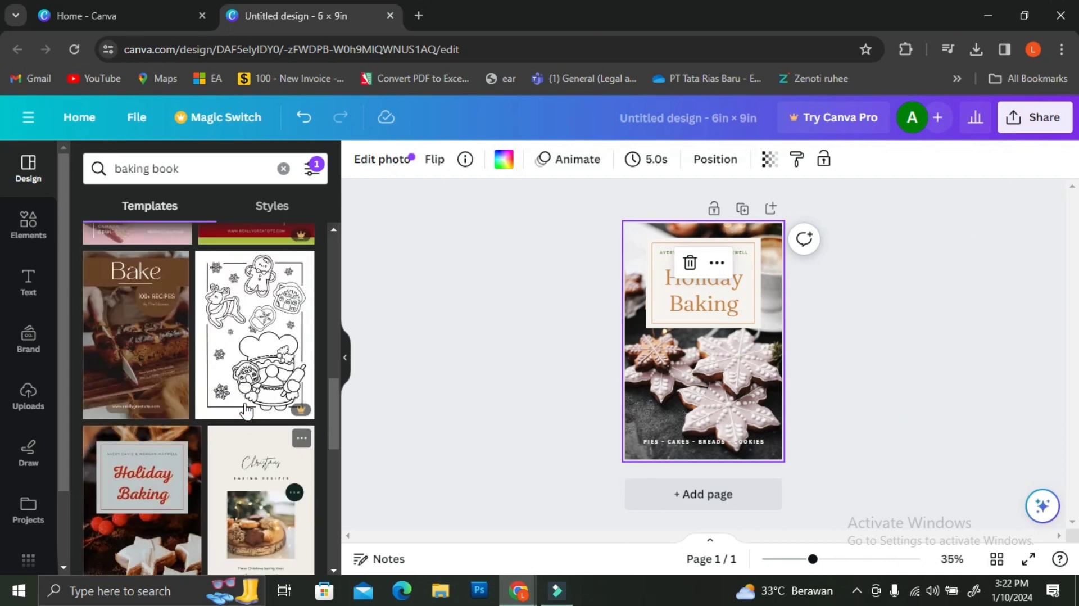
{"action": "scroll", "coordinate": [248, 416], "scroll_direction": "down", "scroll_amount": 2}
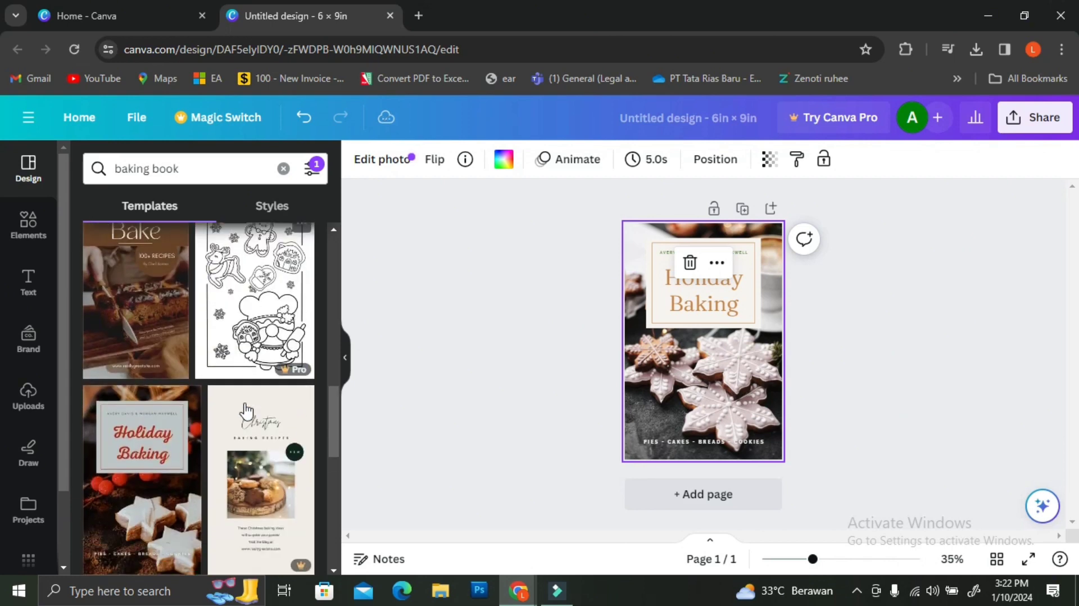
{"action": "scroll", "coordinate": [139, 453], "scroll_direction": "down", "scroll_amount": 3}
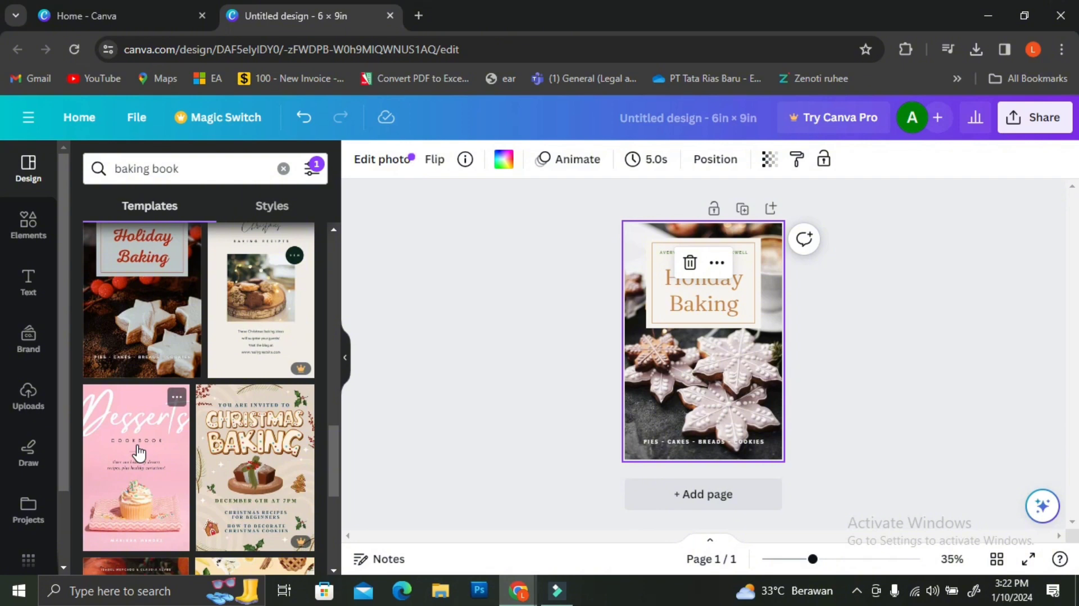
{"action": "scroll", "coordinate": [139, 453], "scroll_direction": "down", "scroll_amount": 4}
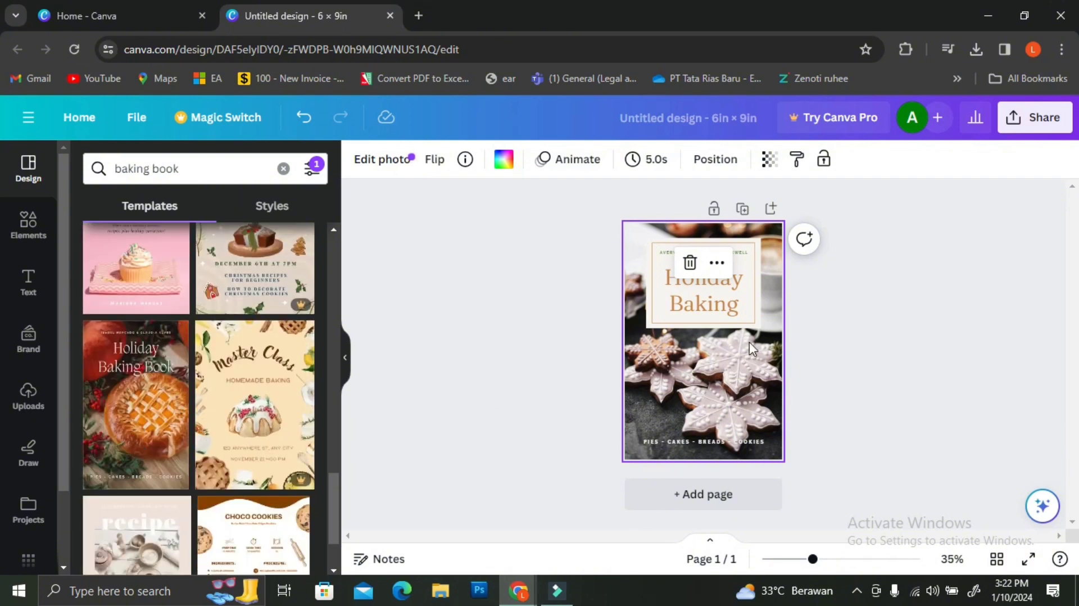
{"action": "scroll", "coordinate": [251, 409], "scroll_direction": "down", "scroll_amount": 10}
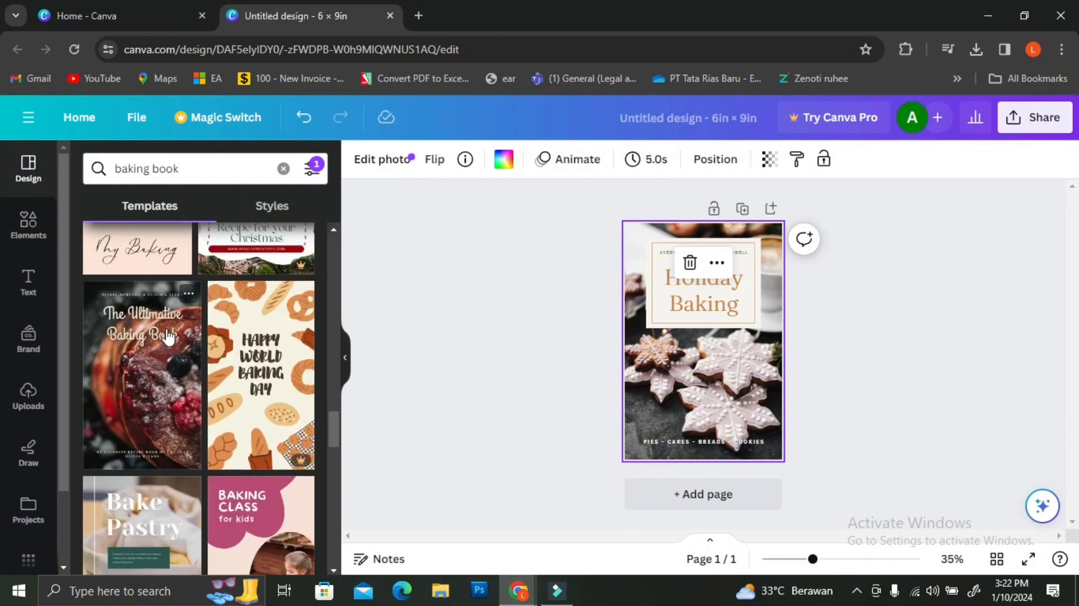
{"action": "scroll", "coordinate": [168, 338], "scroll_direction": "down", "scroll_amount": 1}
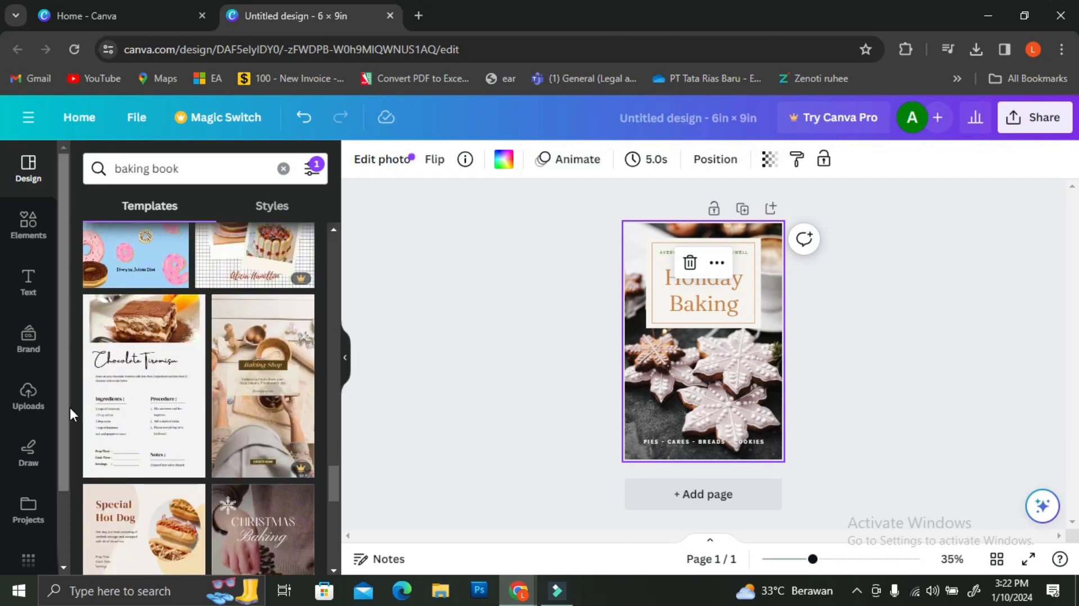
{"action": "left_click", "coordinate": [172, 414]}
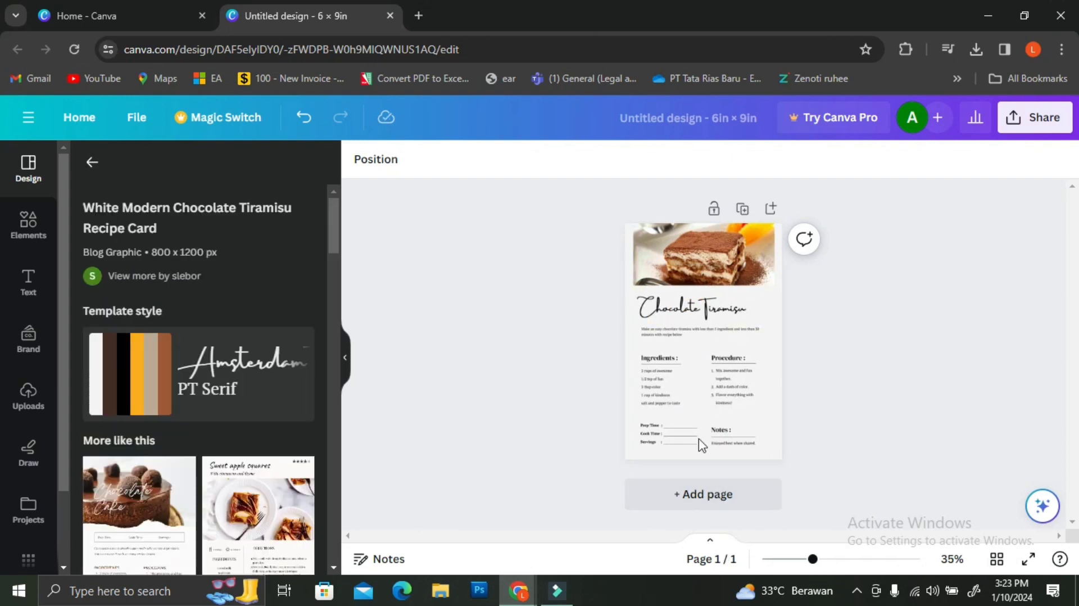
{"action": "left_click", "coordinate": [686, 495]}
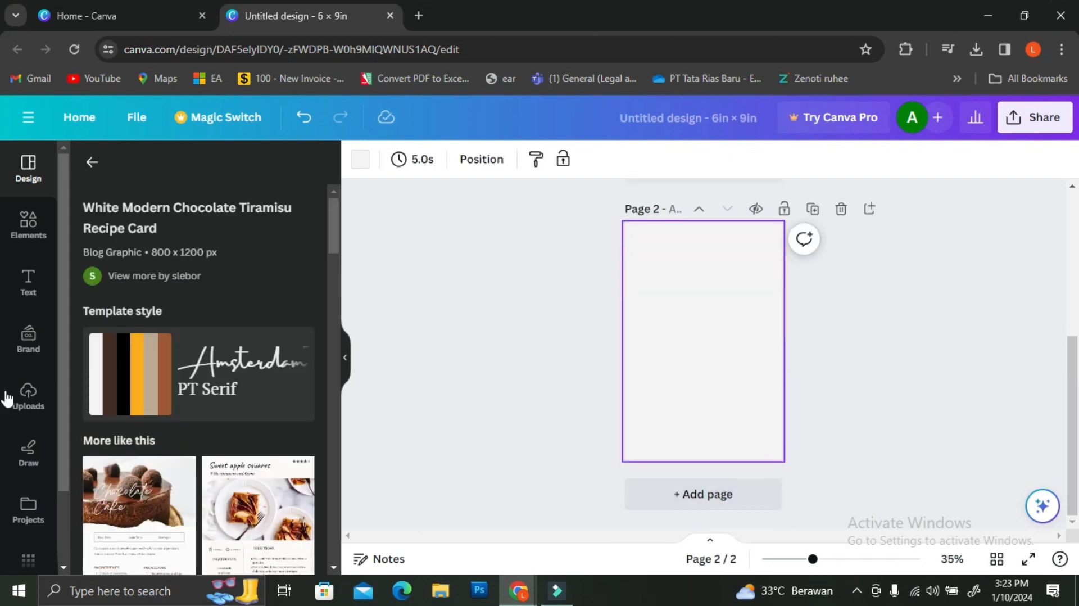
Step: Move the blank page ahead of the tiramisu recipe page, and return to the "baking book" template results
{"action": "scroll", "coordinate": [771, 398], "scroll_direction": "up", "scroll_amount": 2}
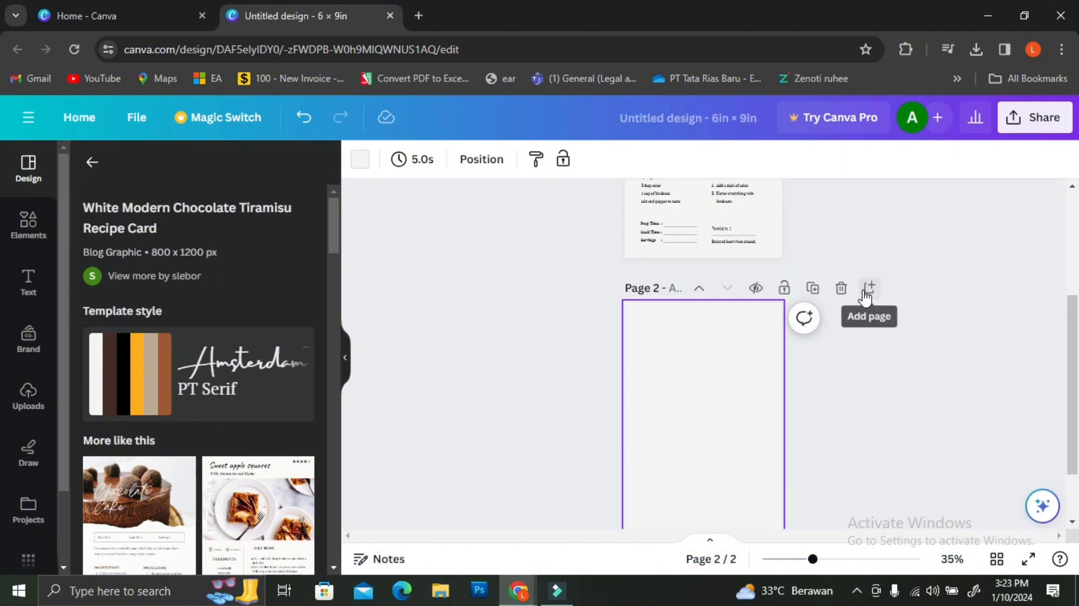
{"action": "left_click", "coordinate": [699, 288]}
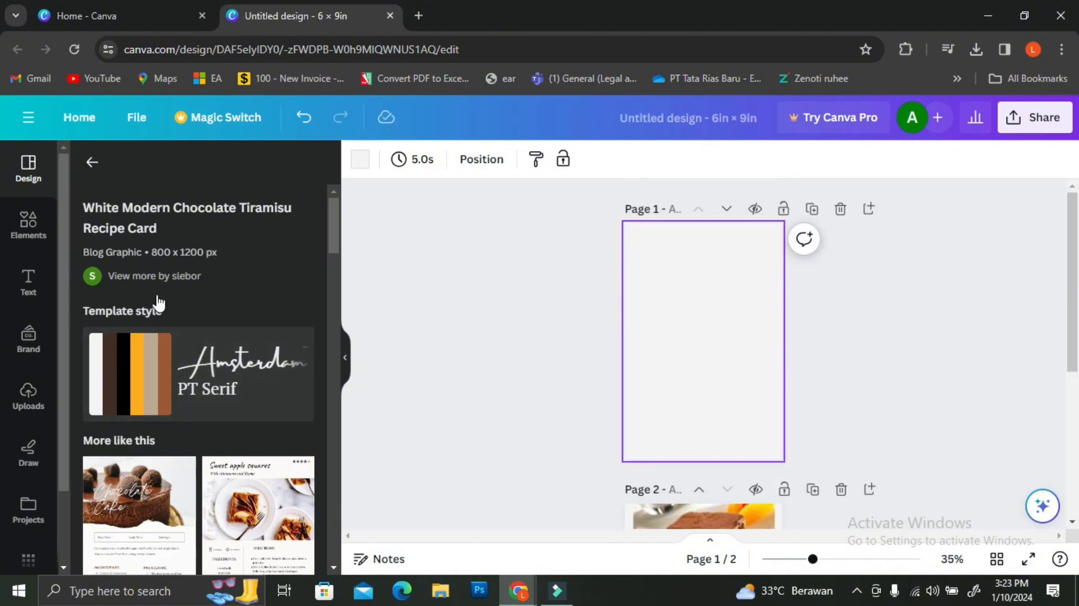
{"action": "scroll", "coordinate": [198, 375], "scroll_direction": "down", "scroll_amount": 5}
{"action": "scroll", "coordinate": [197, 368], "scroll_direction": "up", "scroll_amount": 5}
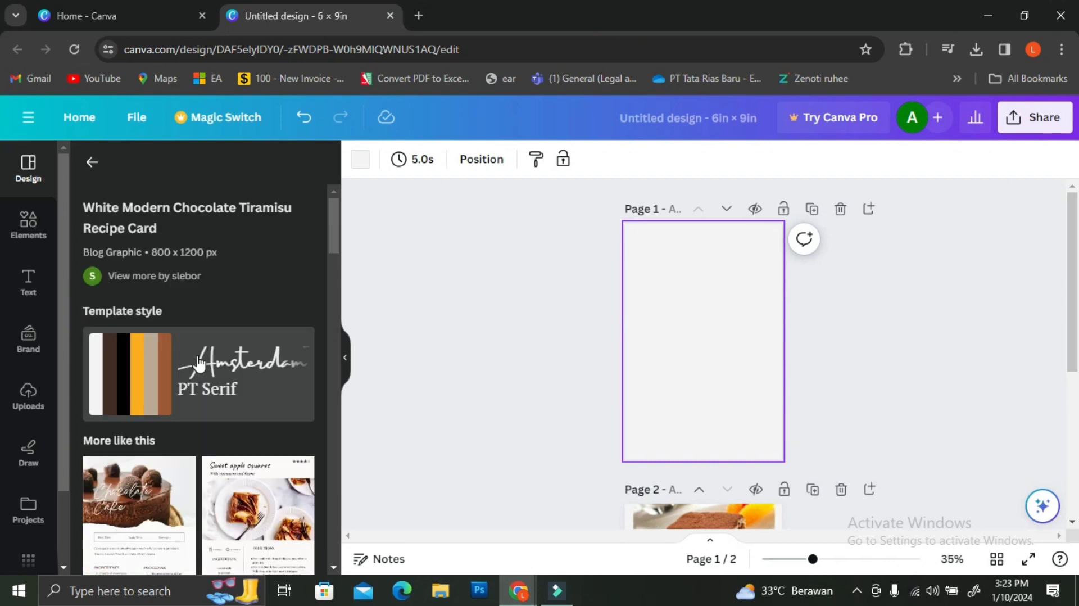
{"action": "left_click", "coordinate": [92, 162]}
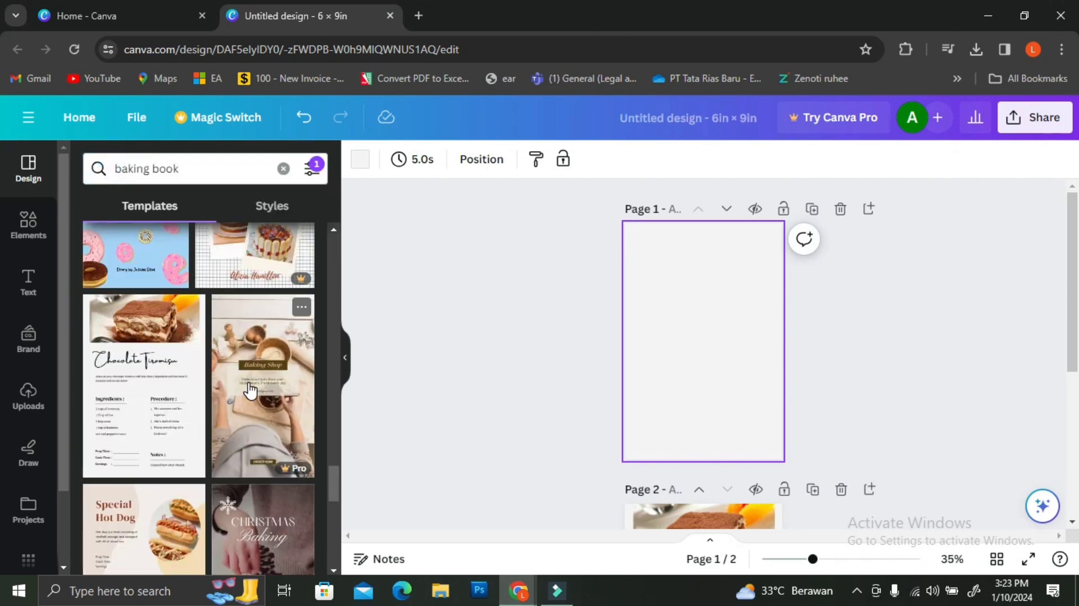
Step: Apply the "Brown Modern Simple Bake Recipe Book Cover" template from the baking book results to the blank first page
{"action": "scroll", "coordinate": [250, 385], "scroll_direction": "down", "scroll_amount": 5}
{"action": "scroll", "coordinate": [249, 383], "scroll_direction": "up", "scroll_amount": 5}
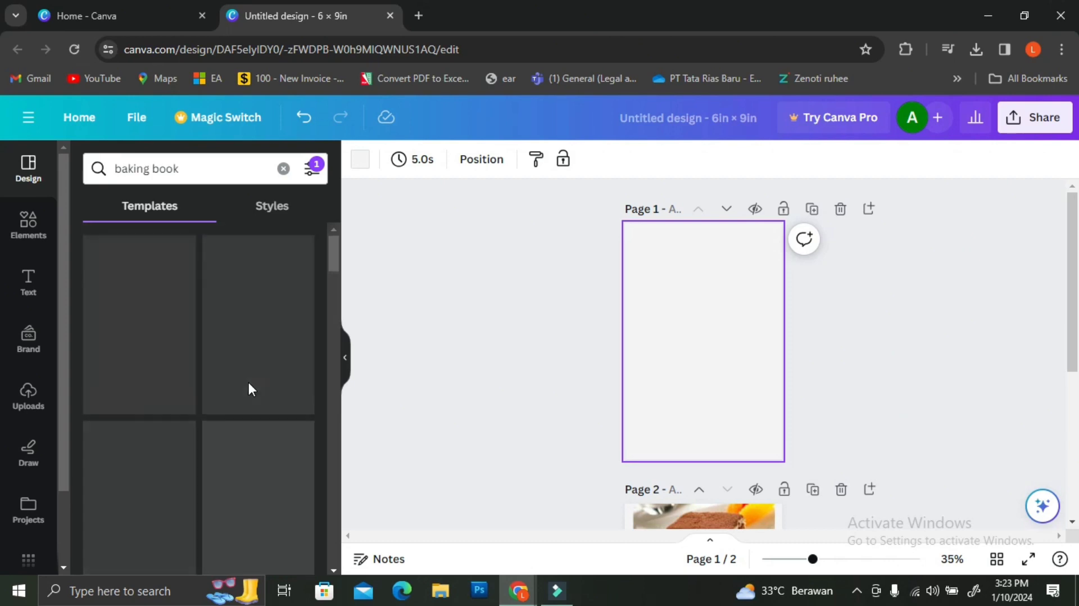
{"action": "scroll", "coordinate": [251, 389], "scroll_direction": "down", "scroll_amount": 4}
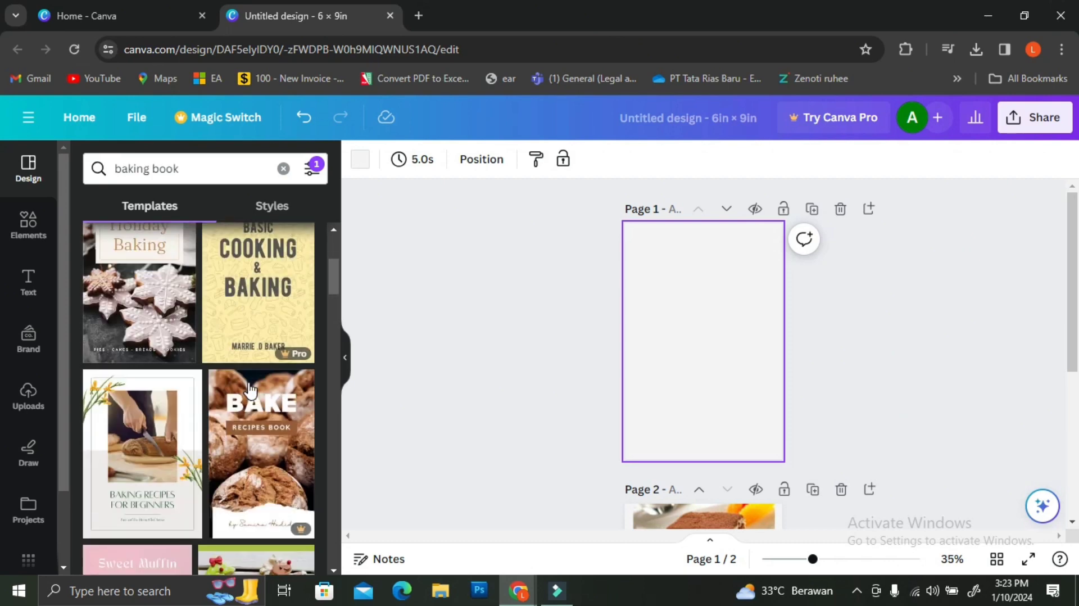
{"action": "scroll", "coordinate": [251, 390], "scroll_direction": "down", "scroll_amount": 3}
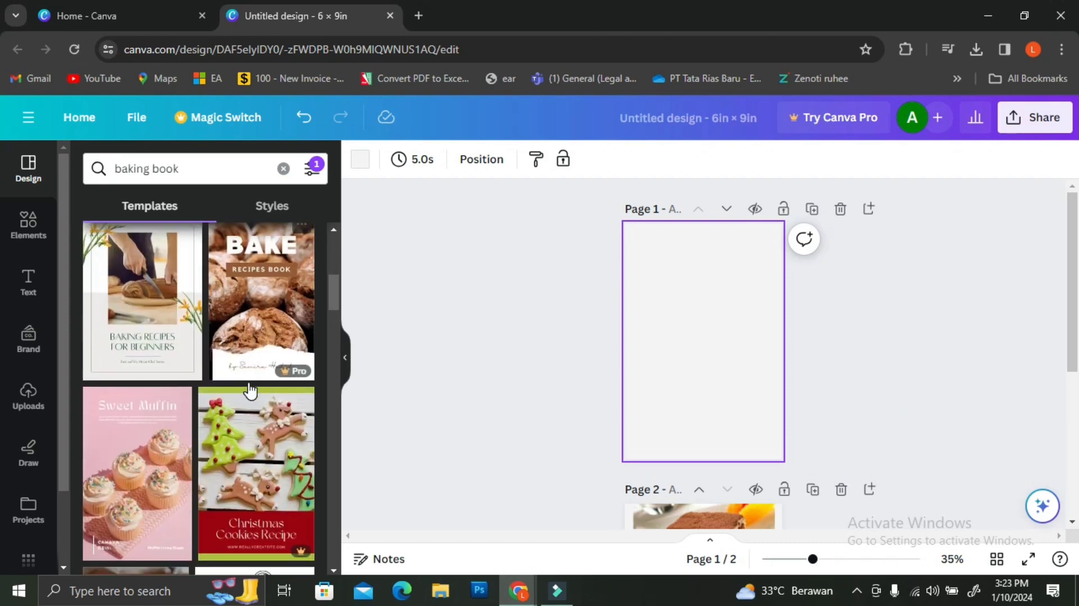
{"action": "scroll", "coordinate": [250, 389], "scroll_direction": "down", "scroll_amount": 3}
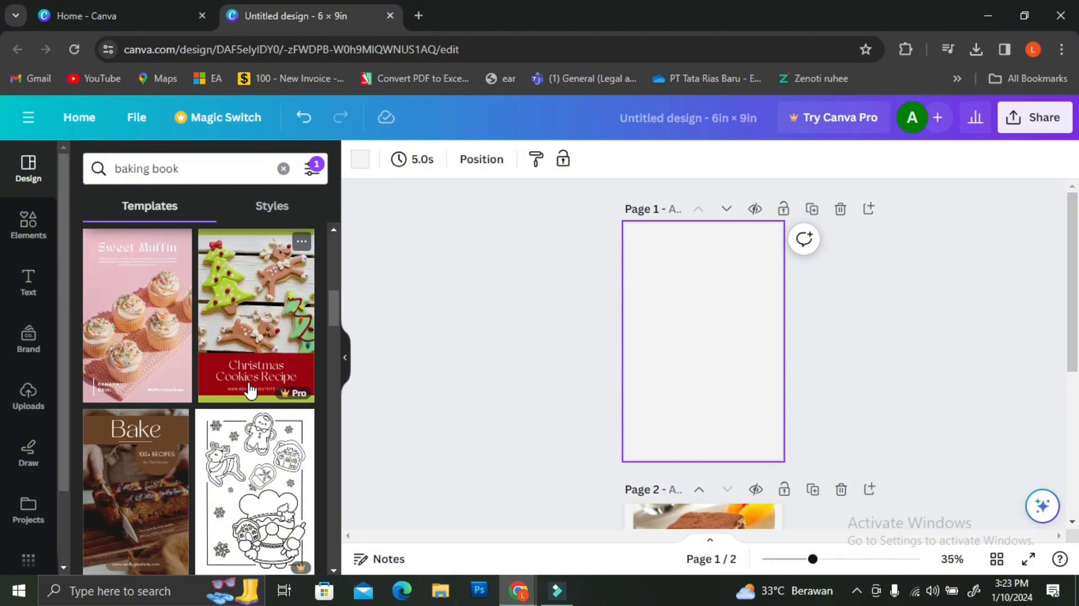
{"action": "scroll", "coordinate": [152, 416], "scroll_direction": "down", "scroll_amount": 3}
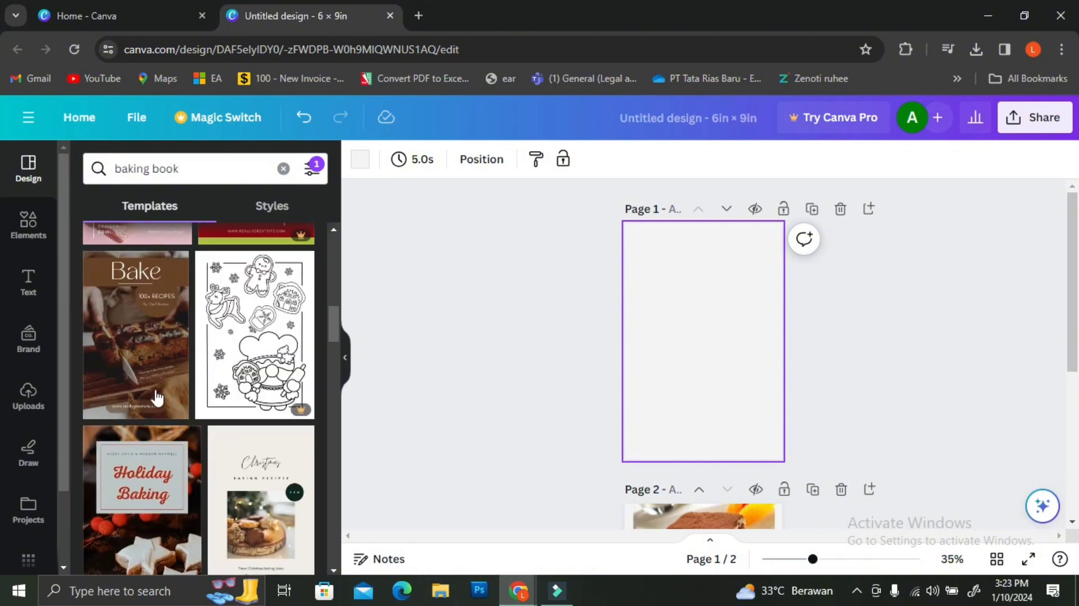
{"action": "left_click", "coordinate": [156, 373]}
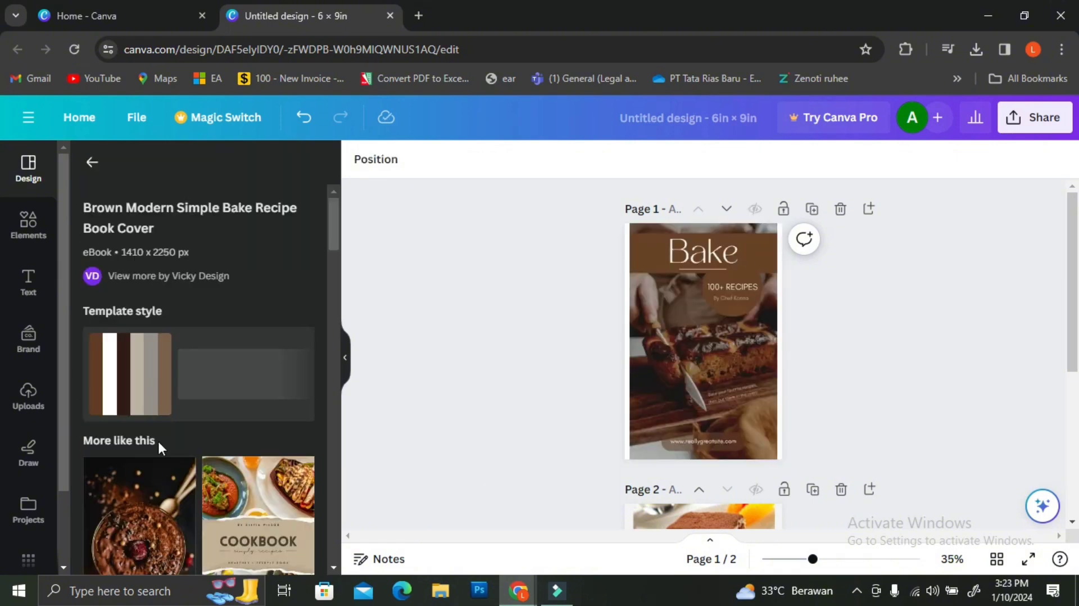
Step: Replace the chef byline under "100+ RECIPES" on the cover with "By Another type of Cookies"
{"action": "left_click_drag", "start_coordinate": [841, 565], "coordinate": [856, 558]}
{"action": "scroll", "coordinate": [841, 457], "scroll_direction": "up", "scroll_amount": 5}
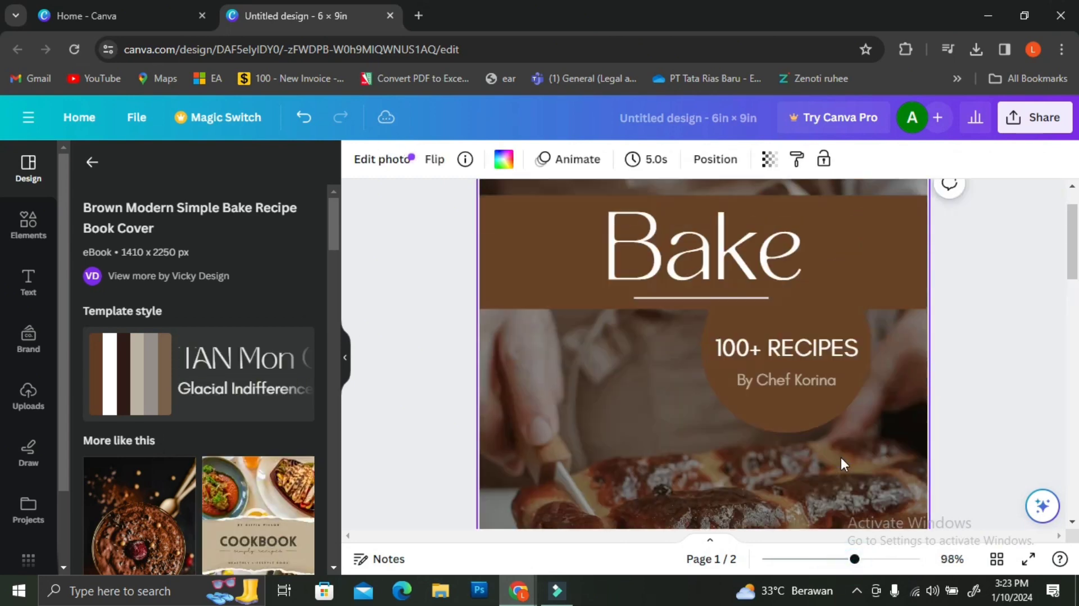
{"action": "left_click", "coordinate": [781, 437]}
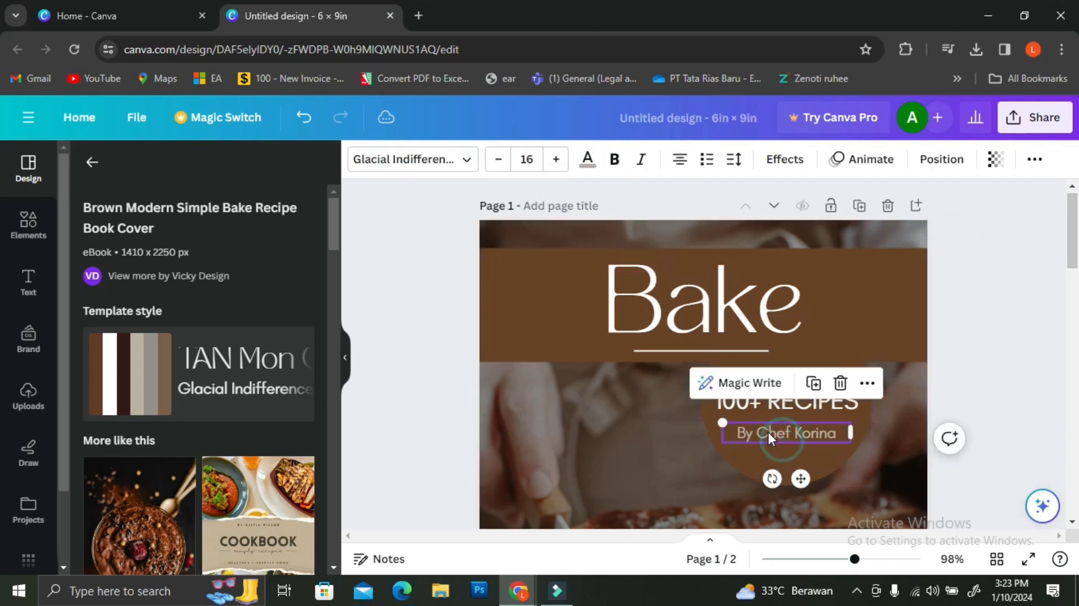
{"action": "triple_click", "coordinate": [781, 434]}
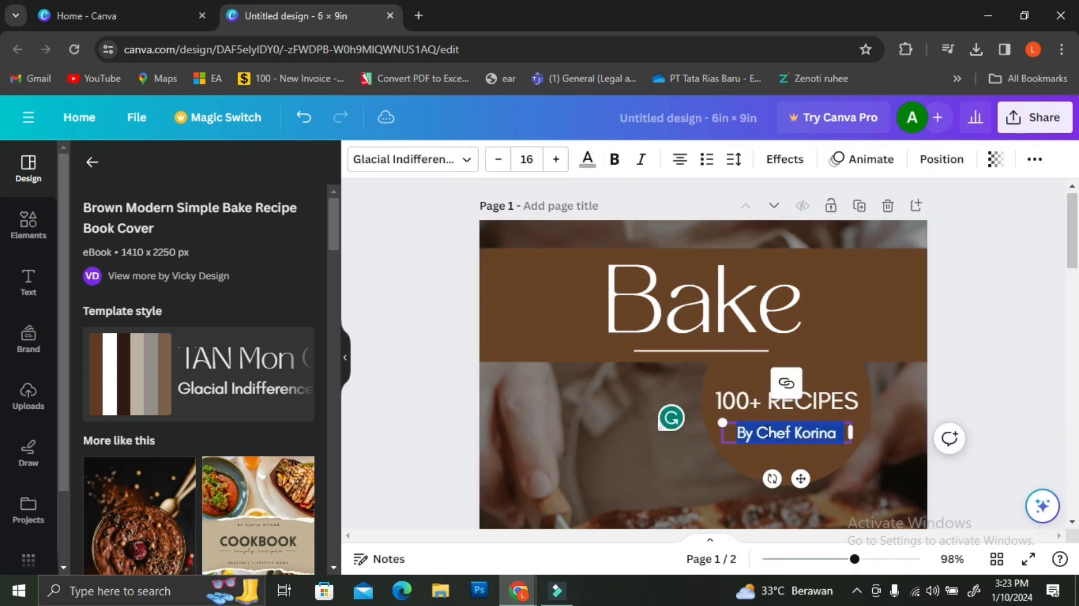
{"action": "left_click_drag", "start_coordinate": [756, 432], "coordinate": [850, 431]}
{"action": "type", "text": "A"}
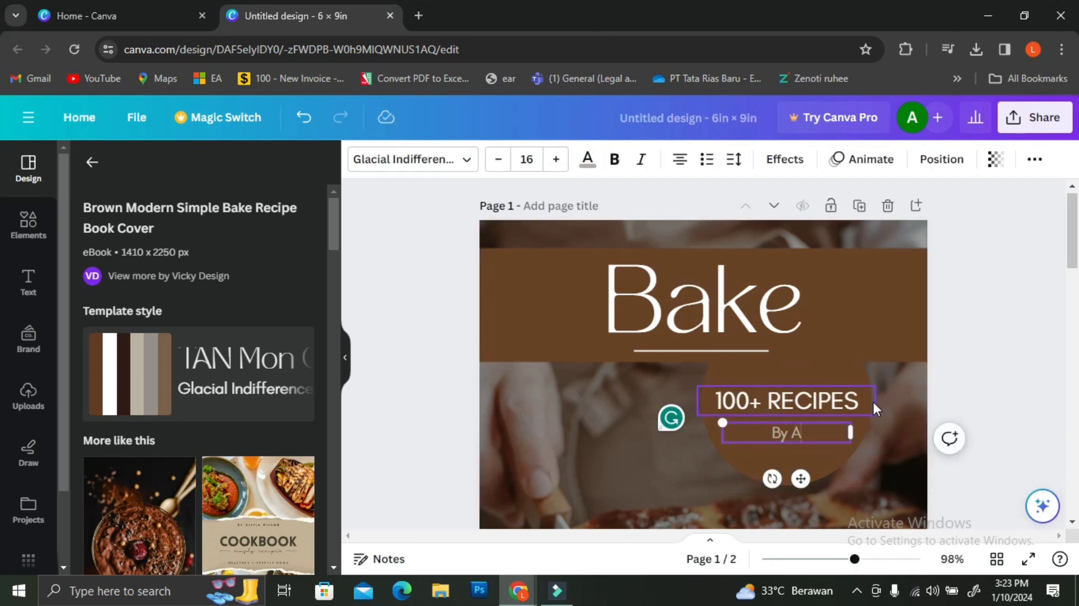
{"action": "type", "text": "nother types"}
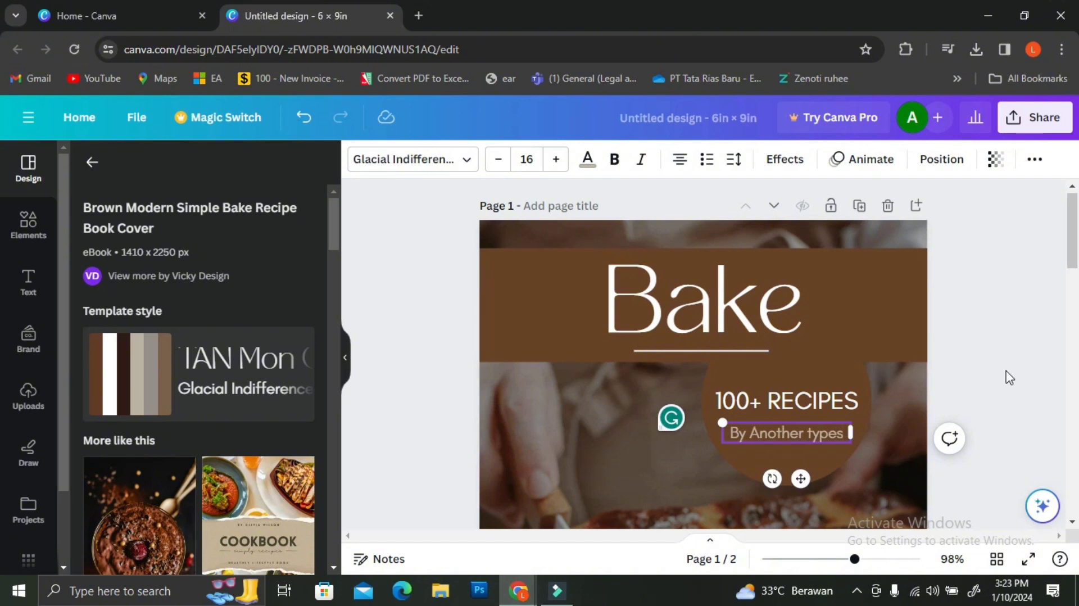
{"action": "key", "text": "BackSpace"}
{"action": "type", "text": "of Coo"}
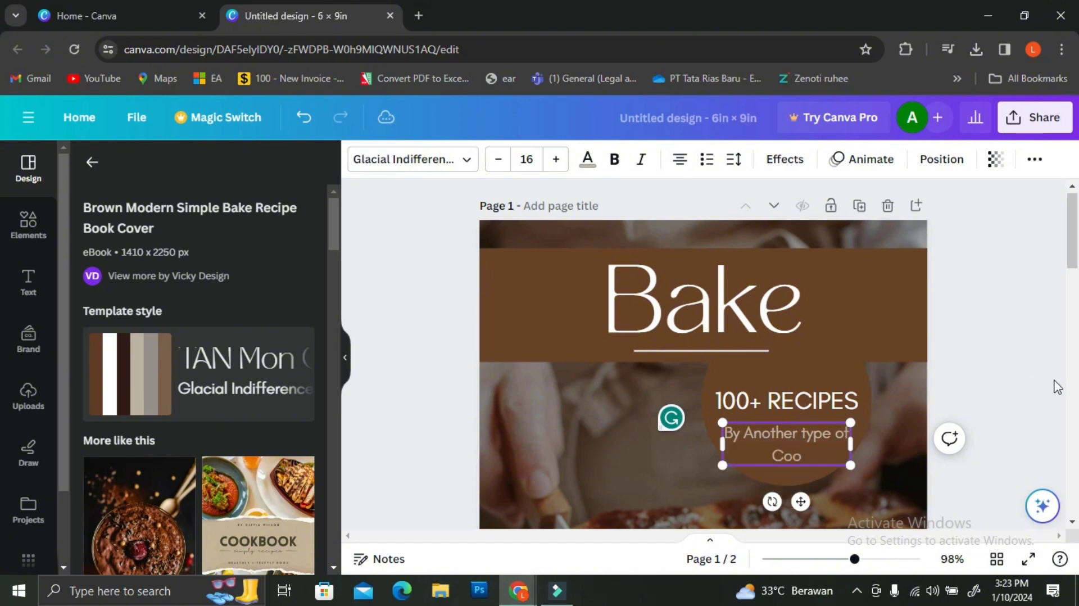
{"action": "type", "text": "kies"}
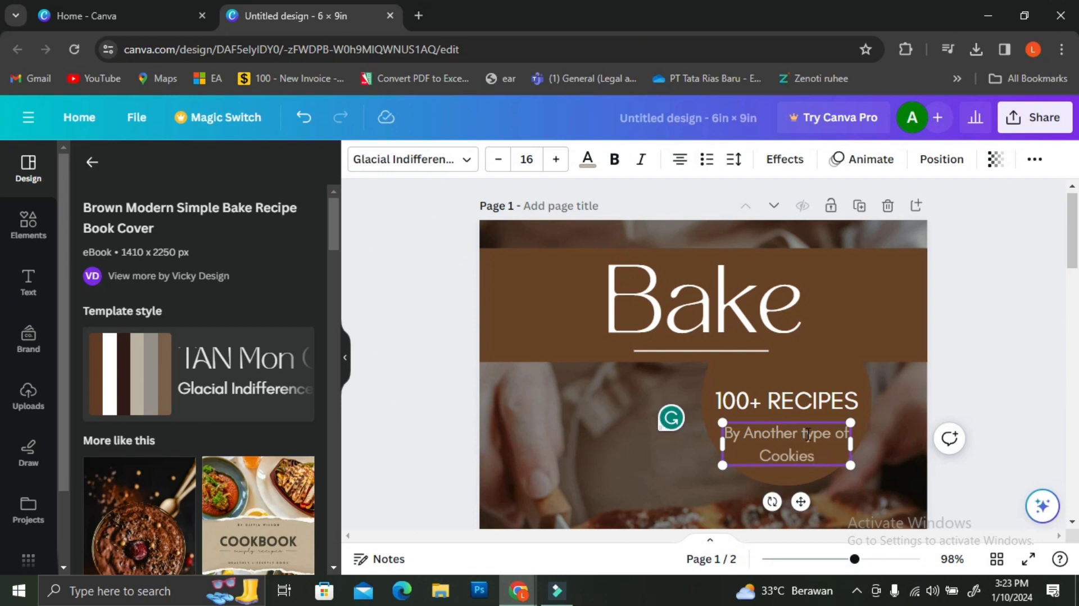
Step: Capitalize the word "Type" in the cover byline so it reads "By Another Type of Cookies"
{"action": "left_click", "coordinate": [808, 434]}
{"action": "key", "text": "BackSpace"}
{"action": "type", "text": "T"}
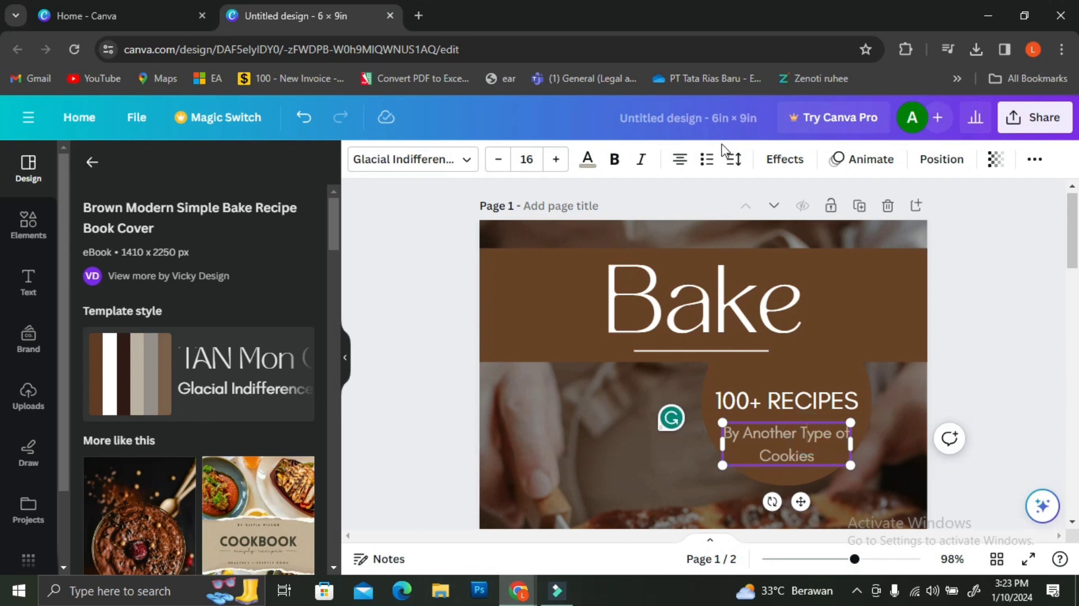
{"action": "left_click", "coordinate": [901, 416]}
{"action": "scroll", "coordinate": [880, 418], "scroll_direction": "down", "scroll_amount": 4}
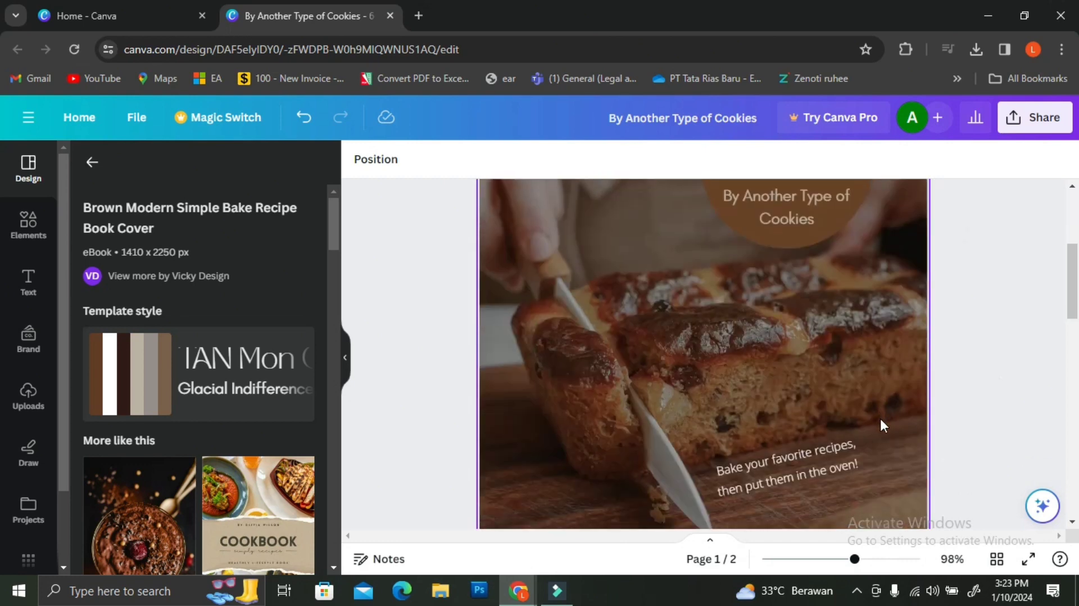
{"action": "scroll", "coordinate": [880, 417], "scroll_direction": "down", "scroll_amount": 3}
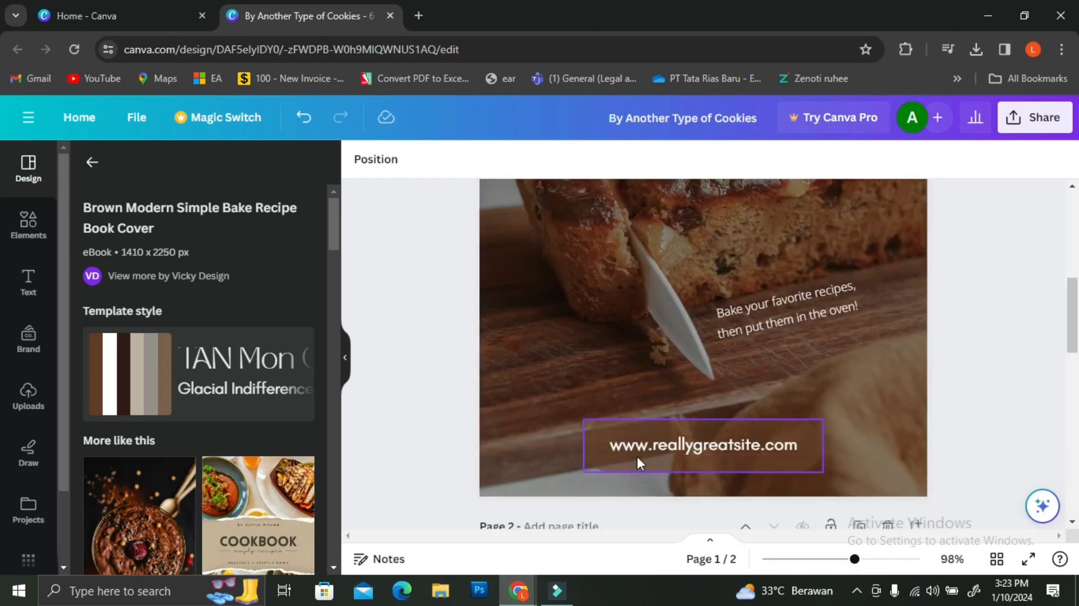
{"action": "left_click", "coordinate": [751, 440]}
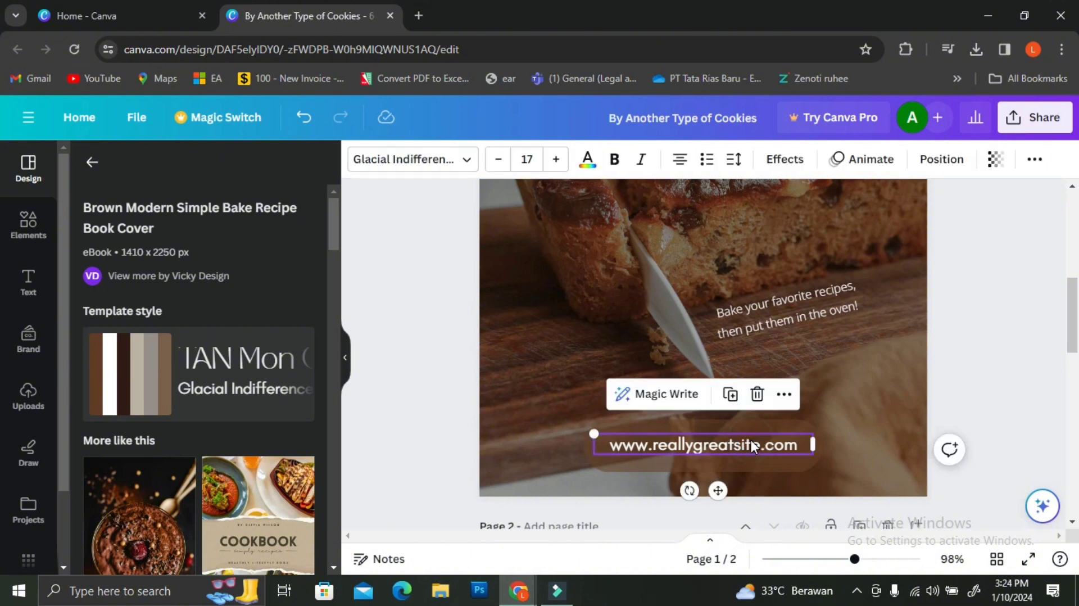
{"action": "left_click", "coordinate": [782, 395]}
{"action": "mouse_move", "coordinate": [781, 393]}
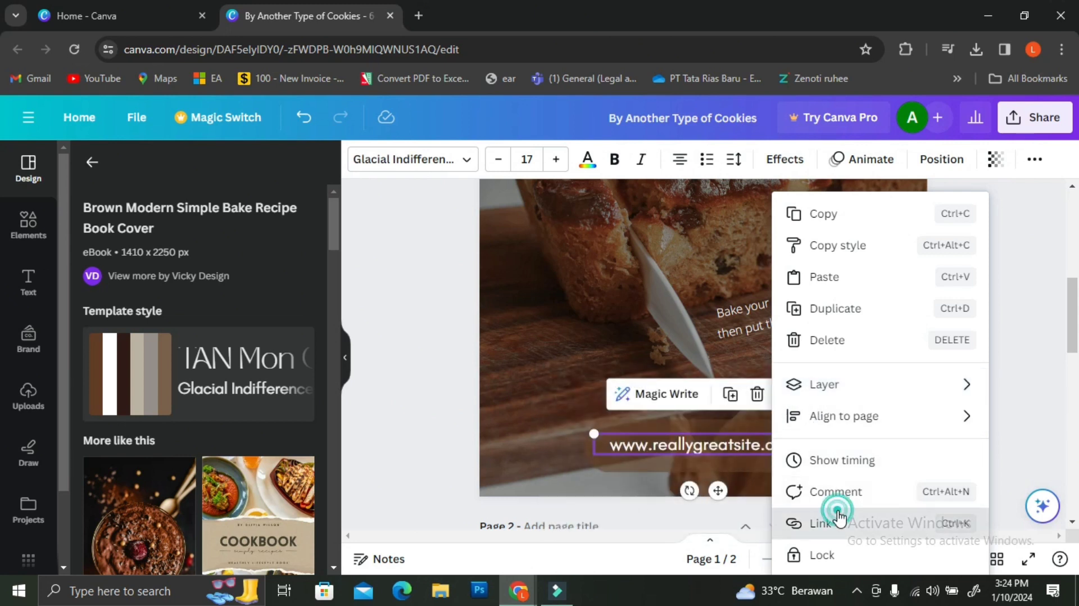
{"action": "left_click", "coordinate": [820, 522]}
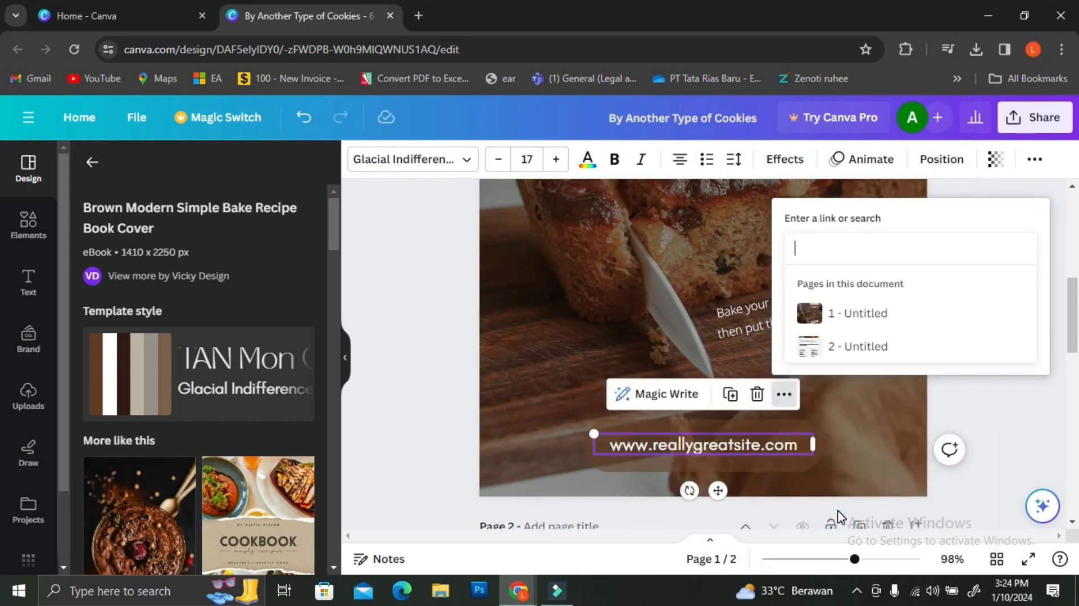
{"action": "left_click", "coordinate": [841, 241]}
{"action": "left_click", "coordinate": [919, 219]}
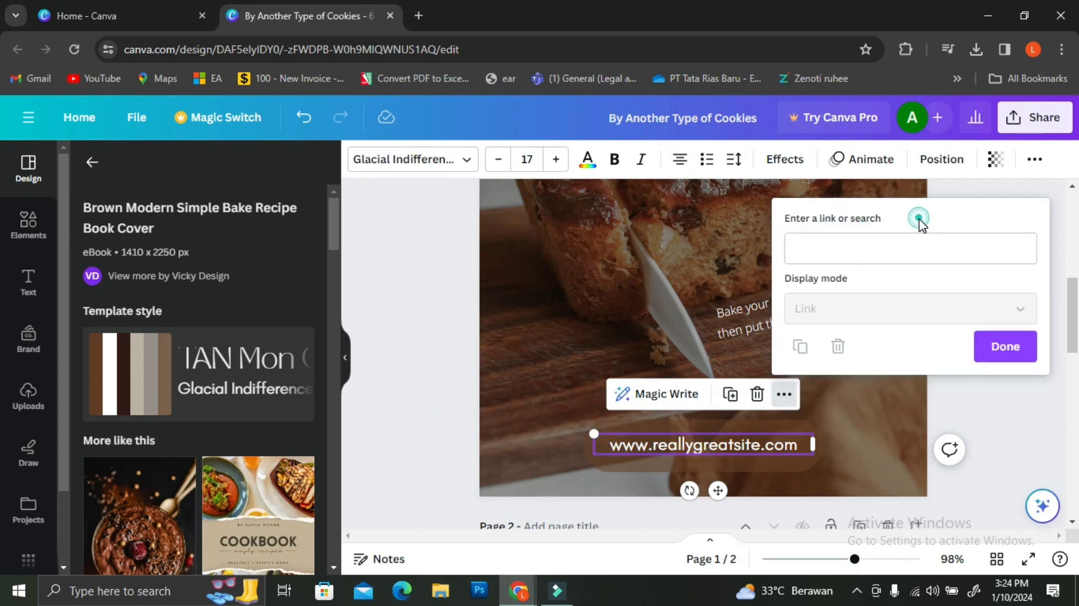
{"action": "left_click", "coordinate": [853, 244]}
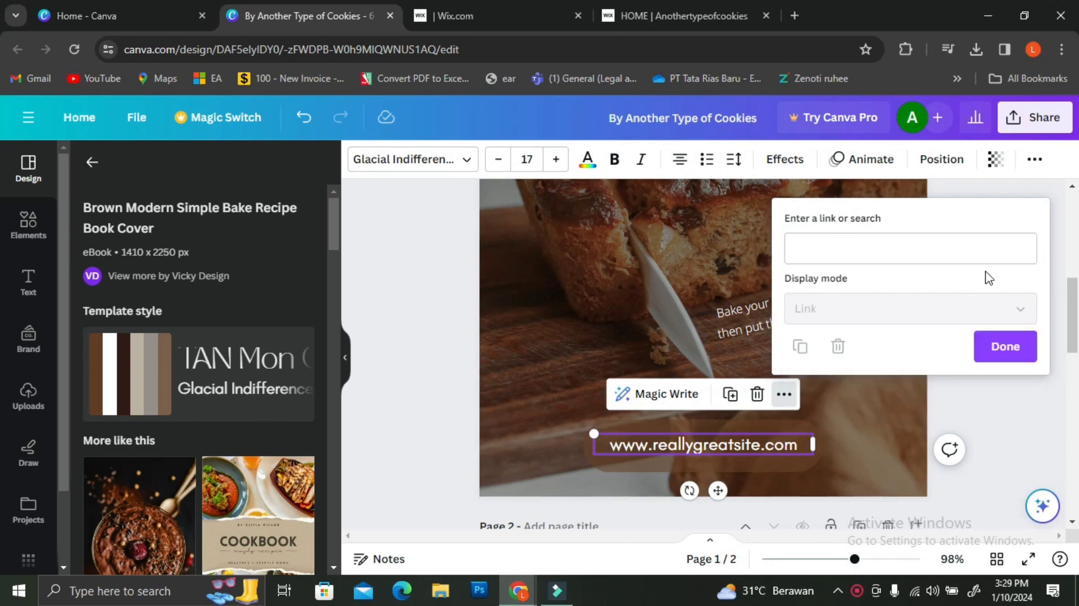
{"action": "left_click", "coordinate": [922, 244]}
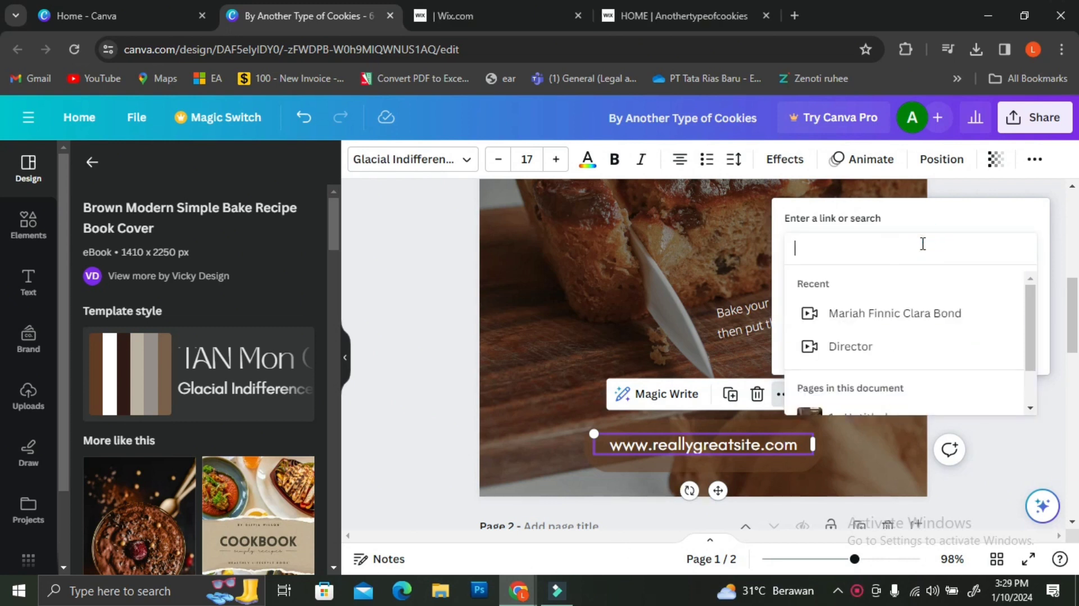
{"action": "type", "text": "chris.wixsite.com/anothertypeofcookies"}
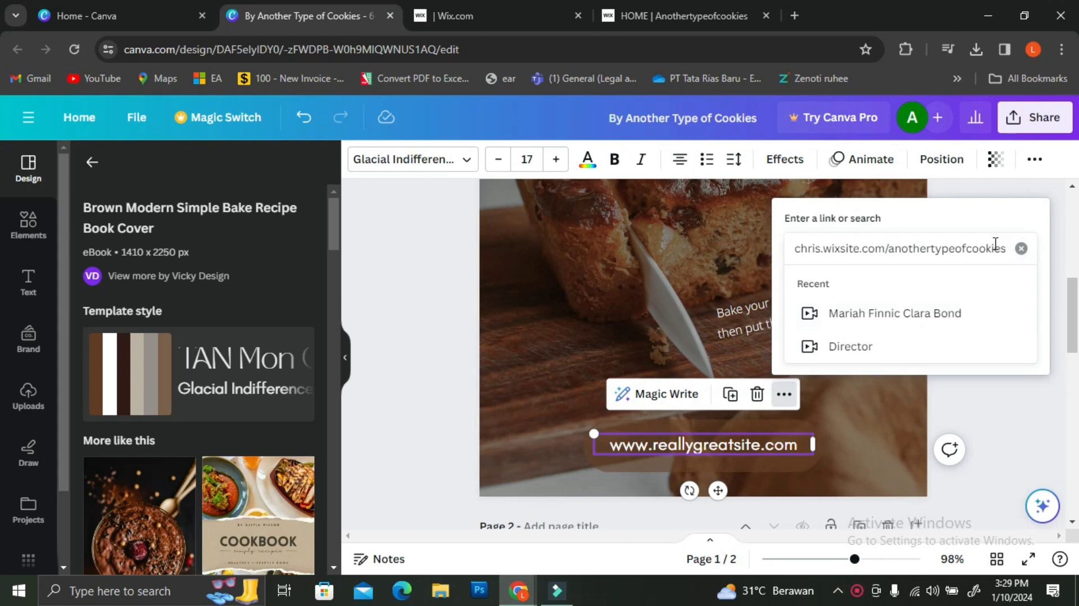
{"action": "key", "text": "Return"}
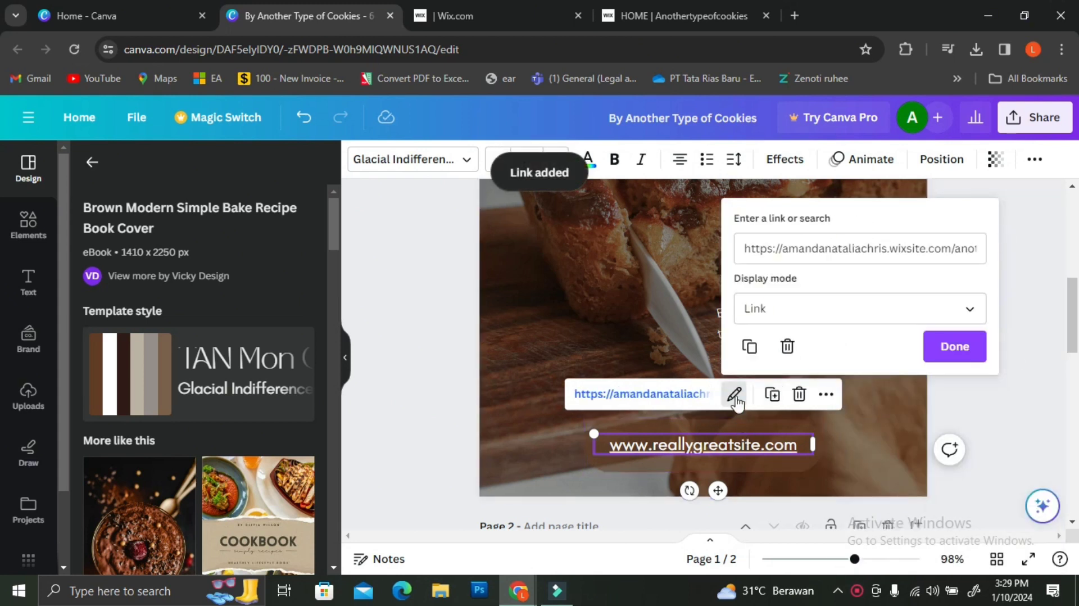
Step: Set the display mode of the website link on the cover to Embed
{"action": "left_click", "coordinate": [832, 308]}
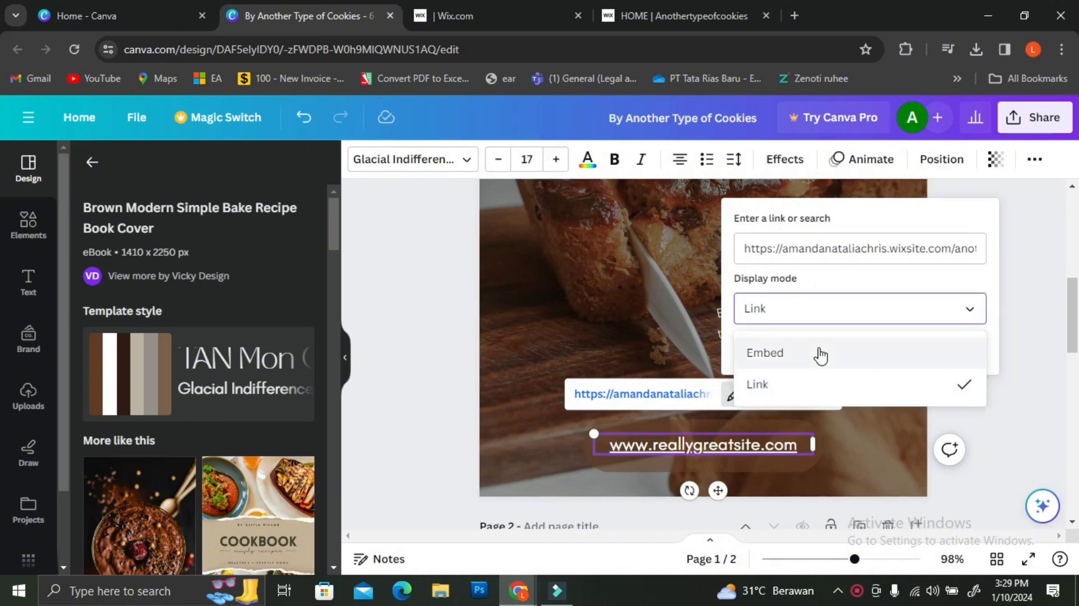
{"action": "left_click", "coordinate": [819, 343]}
{"action": "scroll", "coordinate": [787, 337], "scroll_direction": "down", "scroll_amount": 3}
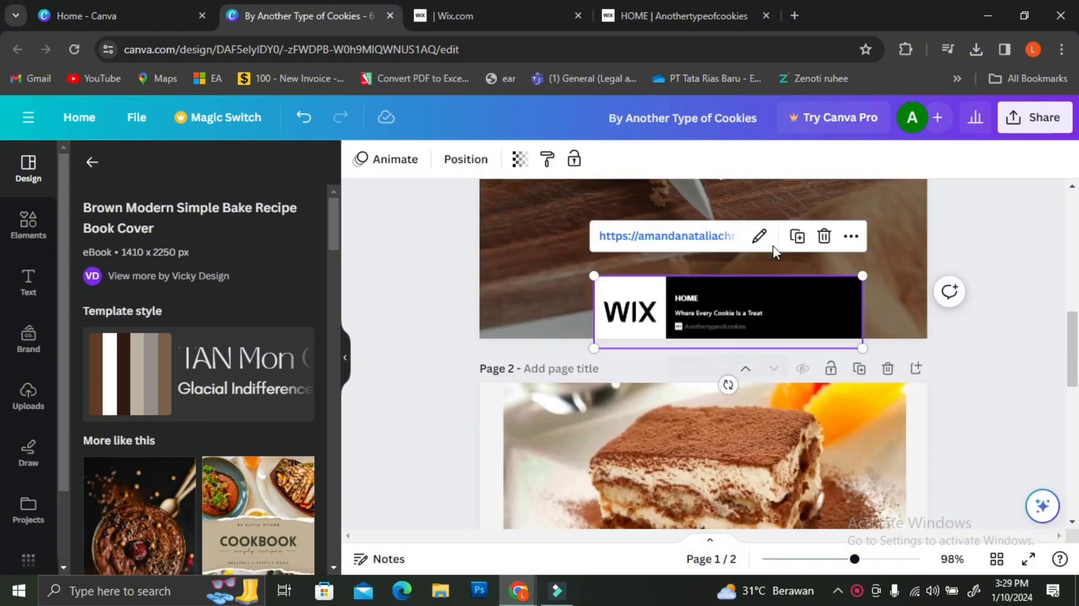
Step: Try the Link display mode for the embedded website card, and restore the embed card on the cover
{"action": "left_click", "coordinate": [760, 236]}
{"action": "left_click", "coordinate": [849, 365]}
{"action": "left_click", "coordinate": [843, 440]}
{"action": "left_click", "coordinate": [742, 328]}
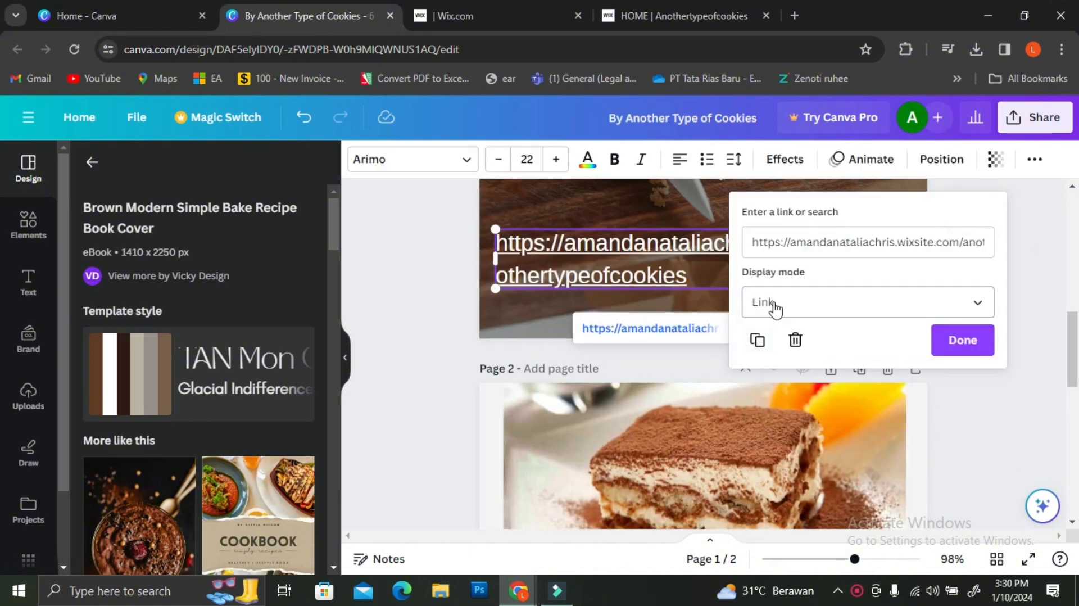
{"action": "left_click", "coordinate": [904, 242]}
{"action": "left_click", "coordinate": [727, 285]}
{"action": "scroll", "coordinate": [795, 287], "scroll_direction": "up", "scroll_amount": 2}
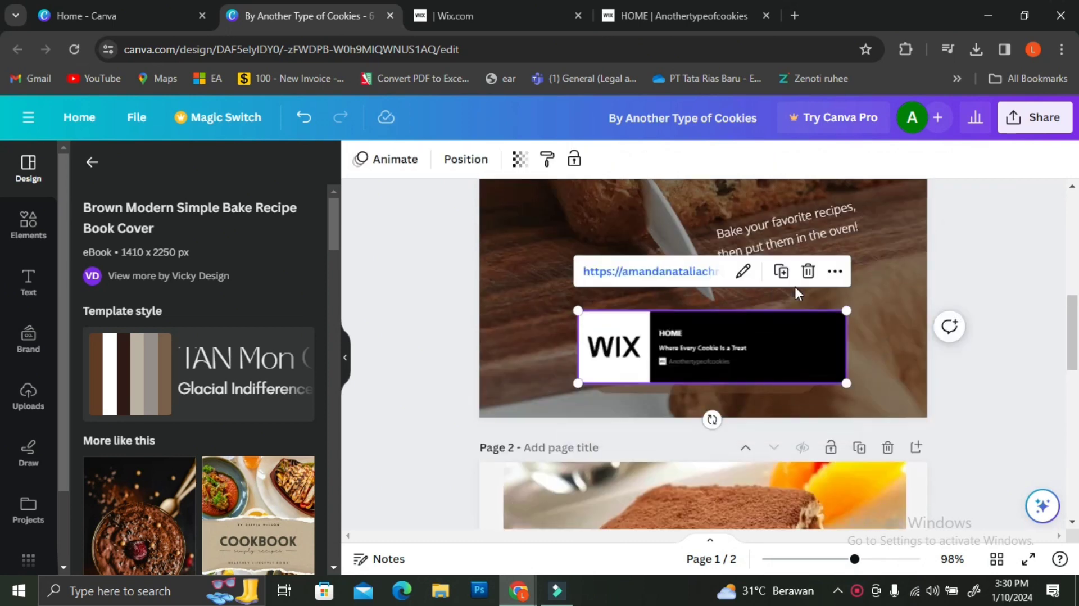
Step: Remove the embedded website card and place a copy of the "Bake" title text over the brown shape at the cover's foot
{"action": "double_click", "coordinate": [775, 353]}
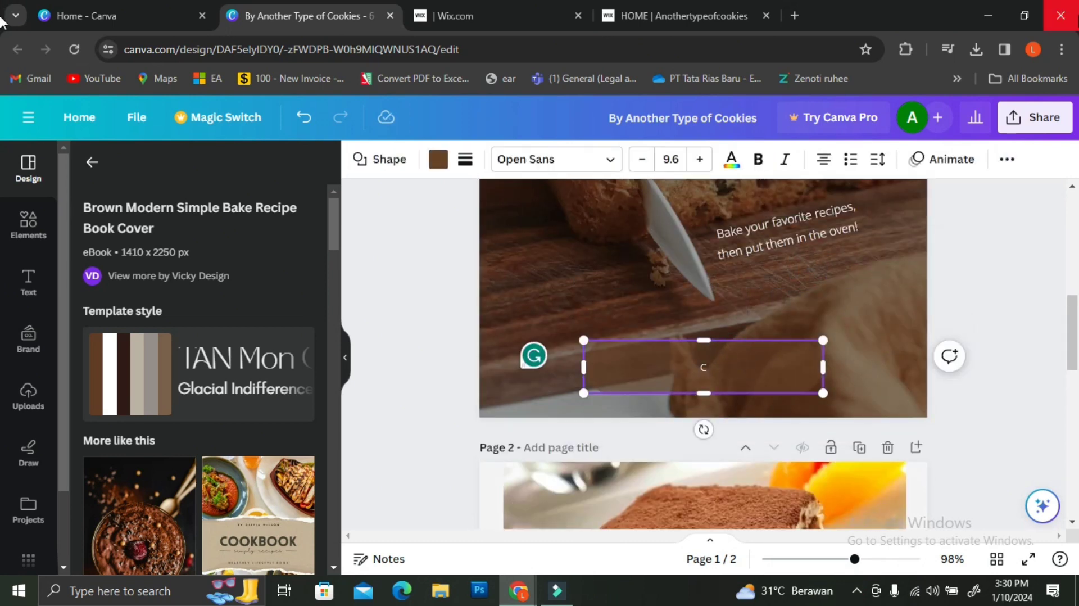
{"action": "key", "text": "ctrl+z"}
{"action": "key", "text": "ctrl+z"}
{"action": "key", "text": "ctrl+z"}
{"action": "key", "text": "ctrl+z"}
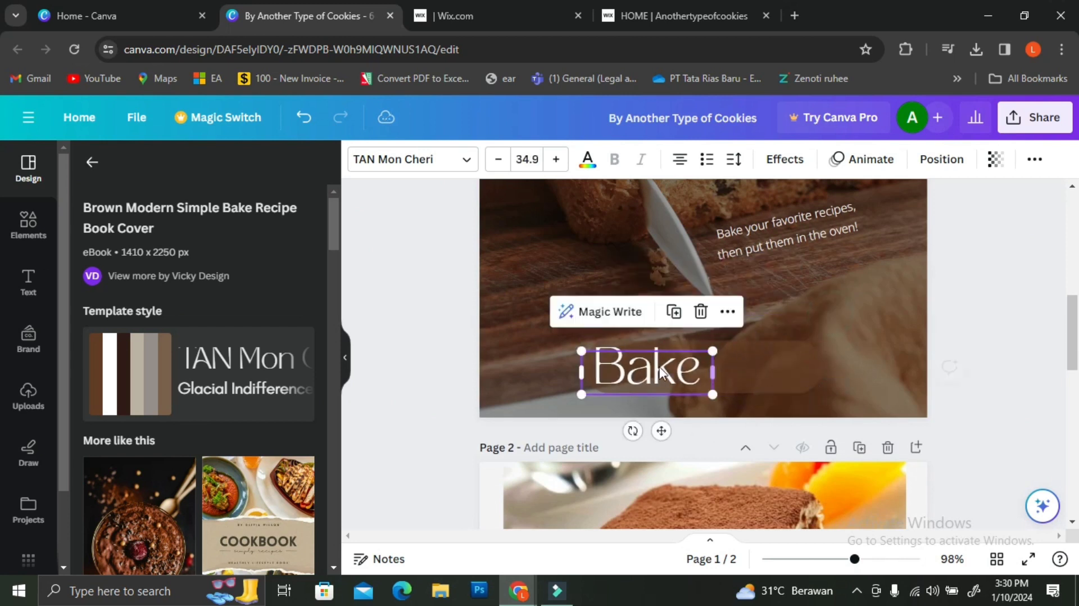
Step: Change the copied "Bake" text to "Click here for more!" and fit it on one line over the brown shape at font size 13.9
{"action": "key", "text": "ctrl+z"}
{"action": "key", "text": "ctrl+z"}
{"action": "key", "text": "ctrl+z"}
{"action": "key", "text": "ctrl+z"}
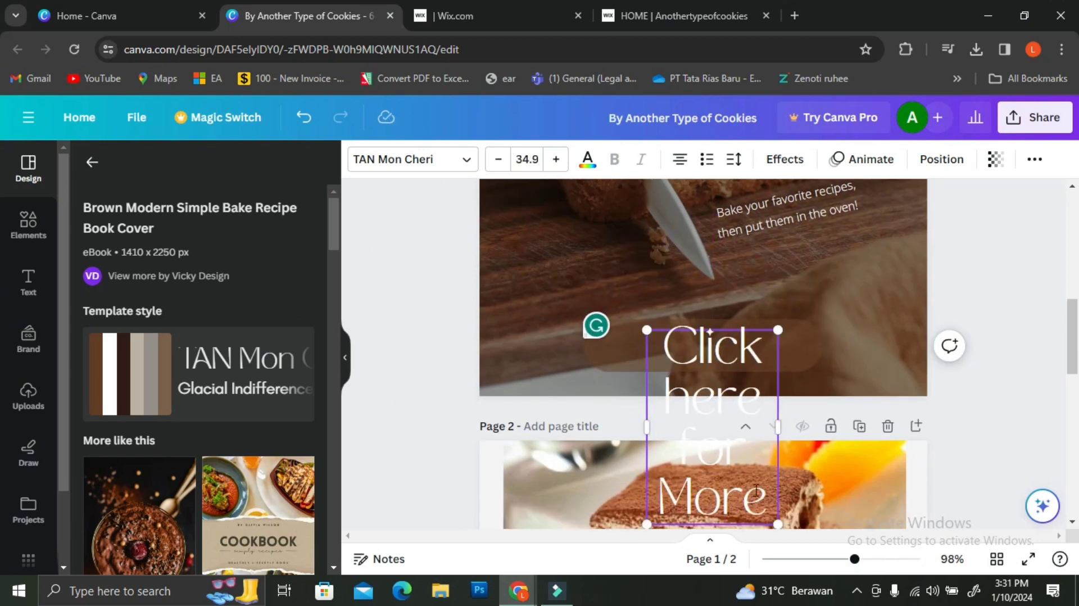
{"action": "key", "text": "ctrl+z"}
{"action": "key", "text": "ctrl+z"}
{"action": "key", "text": "ctrl+z"}
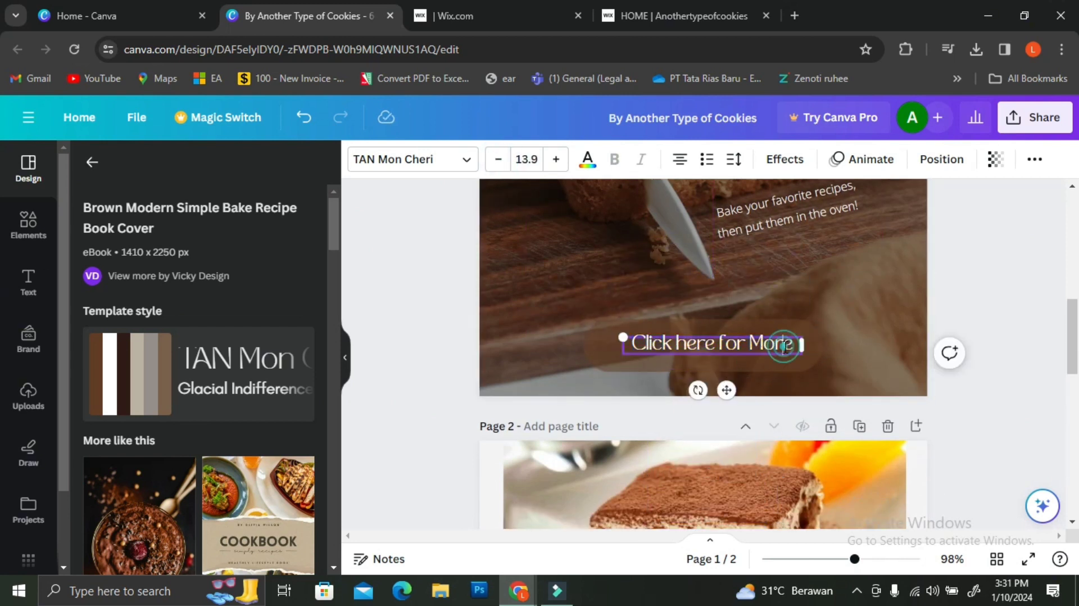
{"action": "left_click", "coordinate": [765, 344]}
Step: Link the "Click here for more!" text on the cover to the copied website address
{"action": "left_click", "coordinate": [792, 298]}
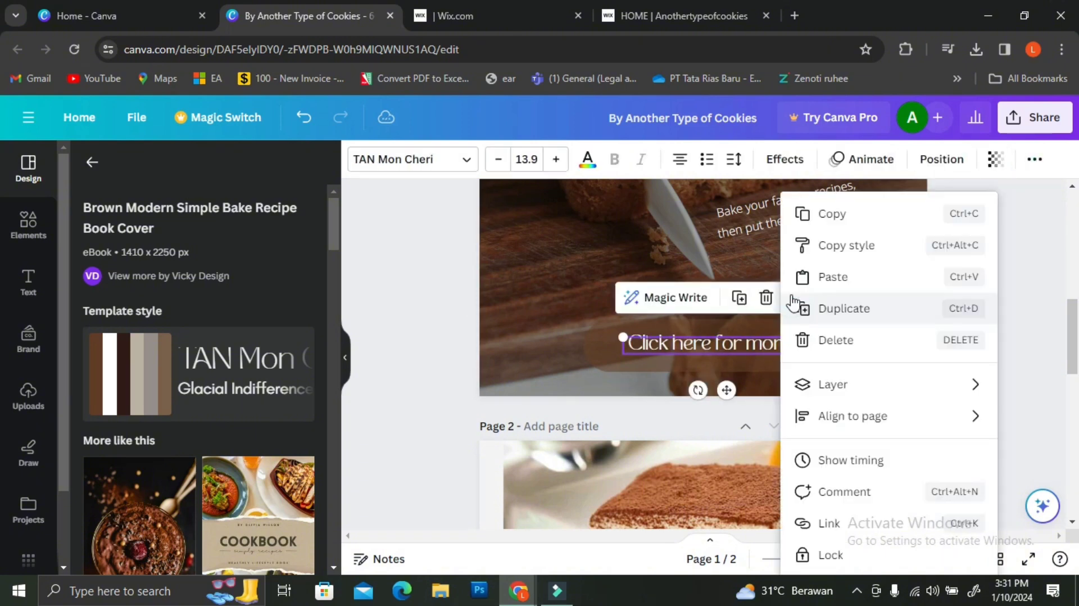
{"action": "left_click", "coordinate": [832, 522]}
{"action": "key", "text": "ctrl+v"}
{"action": "key", "text": "Return"}
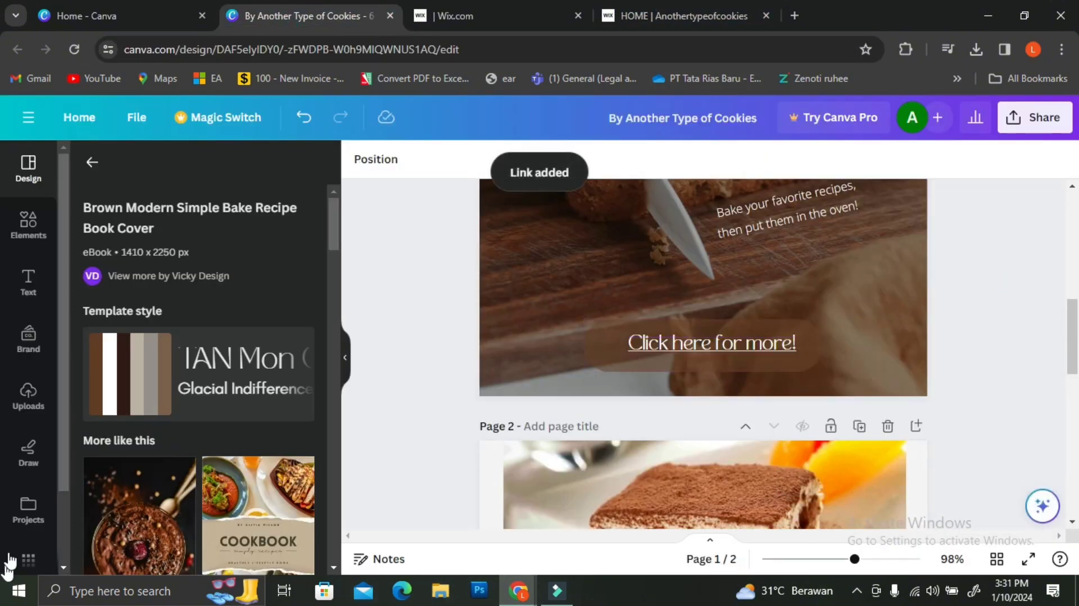
Step: Ungroup the Prep Time, Cook Time and Servings block on page 2
{"action": "scroll", "coordinate": [815, 303], "scroll_direction": "up", "scroll_amount": 5}
{"action": "scroll", "coordinate": [825, 320], "scroll_direction": "down", "scroll_amount": 10}
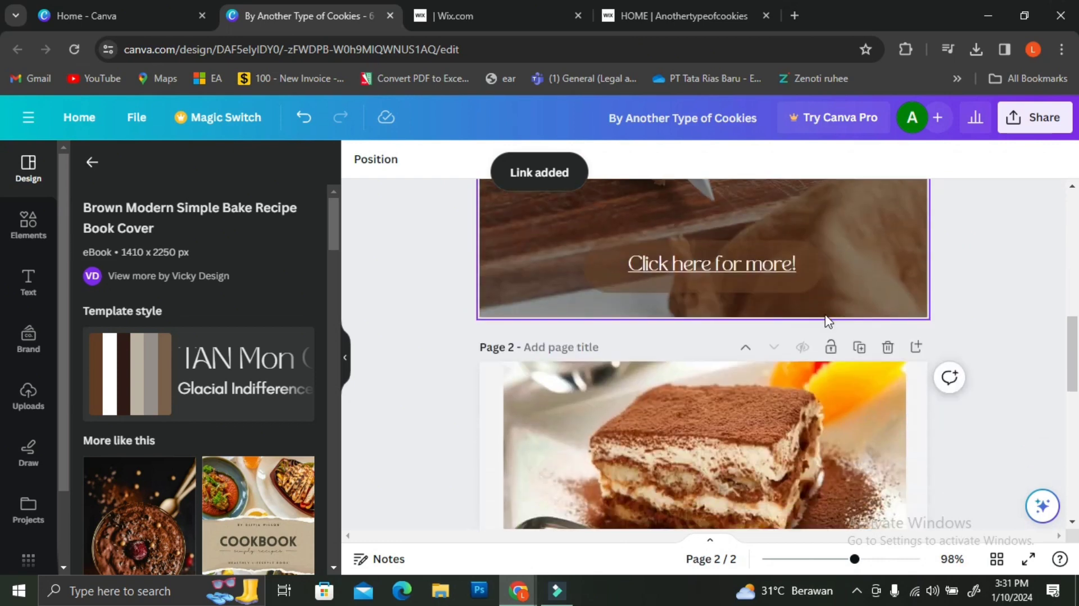
{"action": "scroll", "coordinate": [866, 351], "scroll_direction": "down", "scroll_amount": 5}
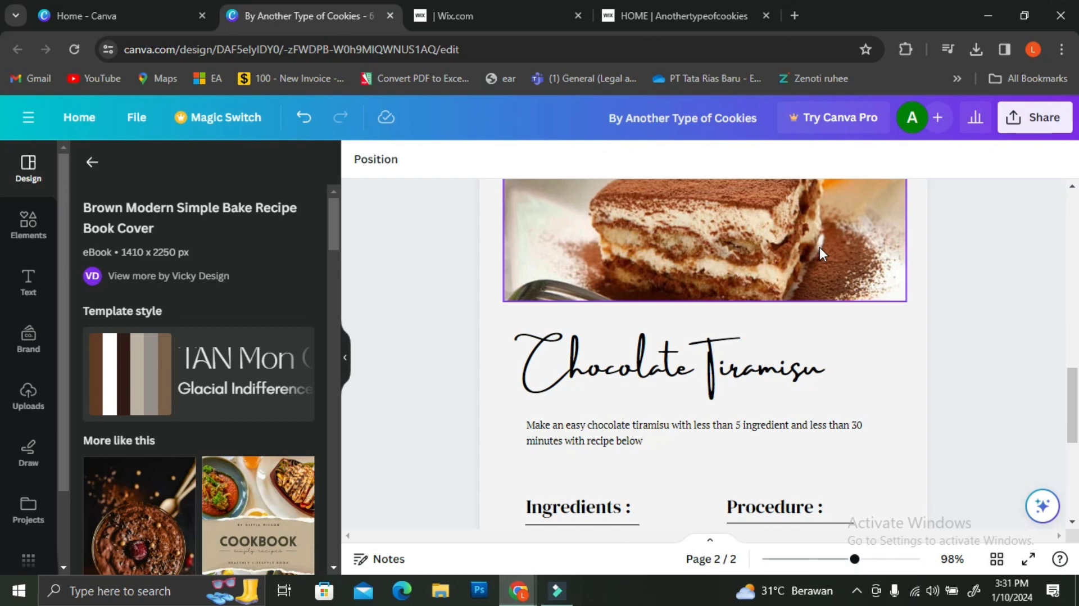
{"action": "scroll", "coordinate": [804, 265], "scroll_direction": "down", "scroll_amount": 5}
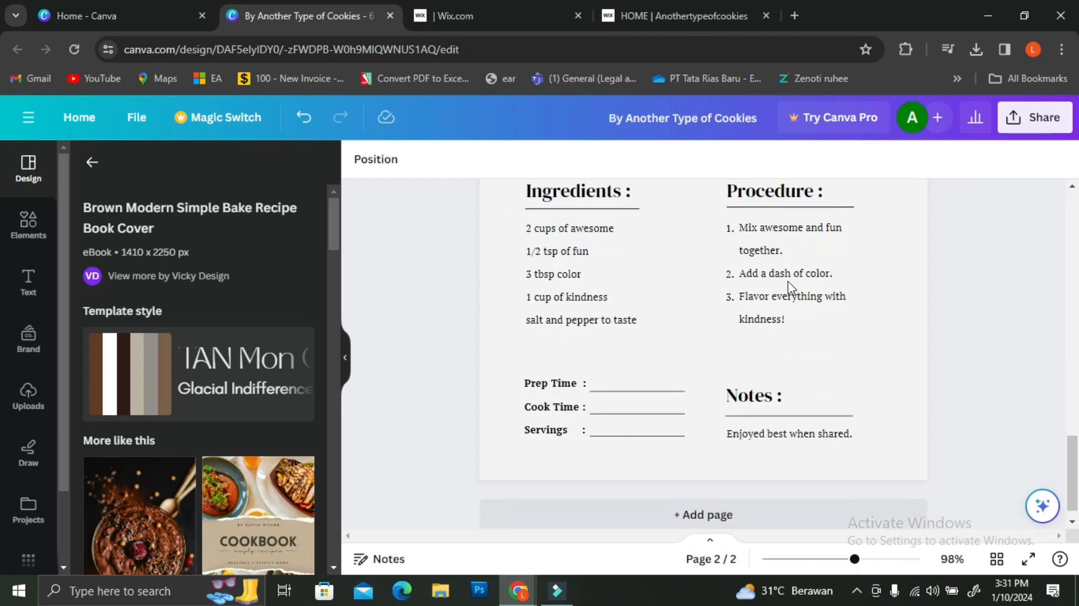
{"action": "left_click", "coordinate": [595, 392]}
{"action": "left_click", "coordinate": [648, 393]}
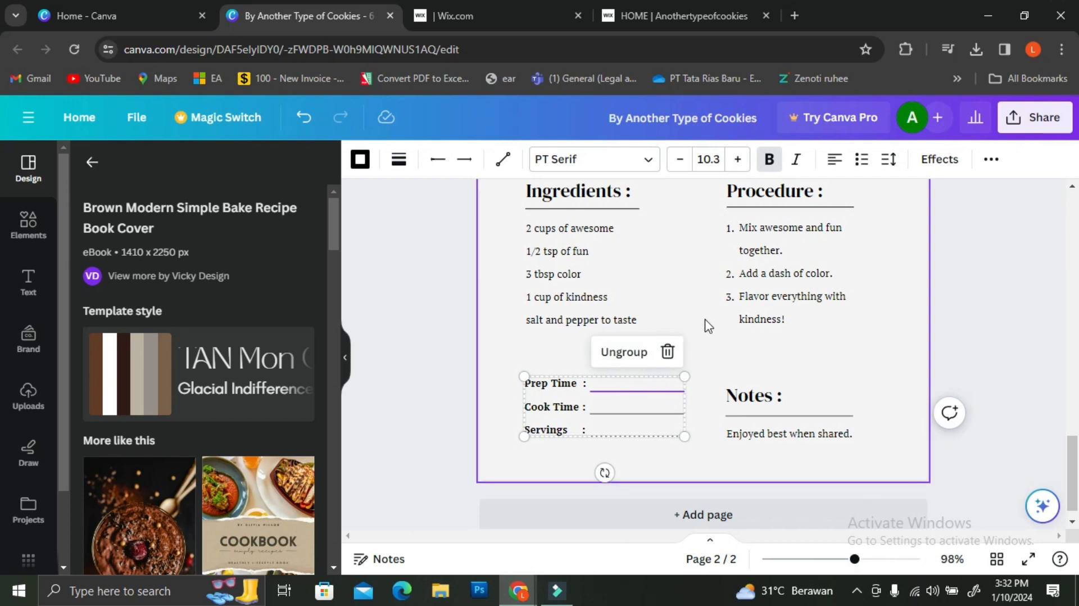
{"action": "left_click", "coordinate": [624, 354]}
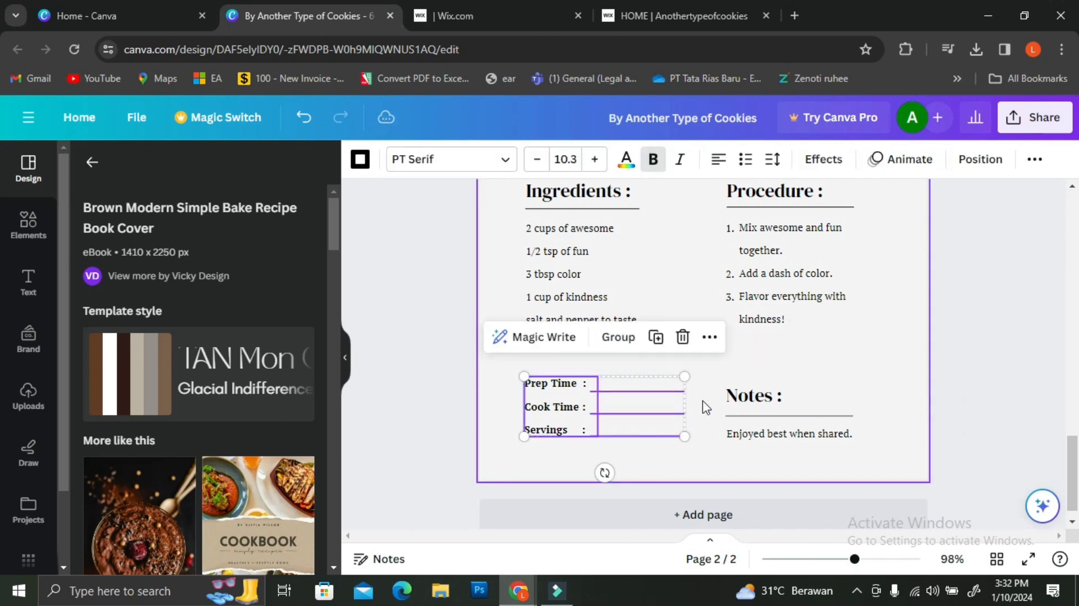
Step: Delete the three blank fill-in lines beside Prep Time, Cook Time and Servings
{"action": "left_click", "coordinate": [622, 387]}
{"action": "left_click", "coordinate": [630, 417]}
{"action": "left_click", "coordinate": [639, 436]}
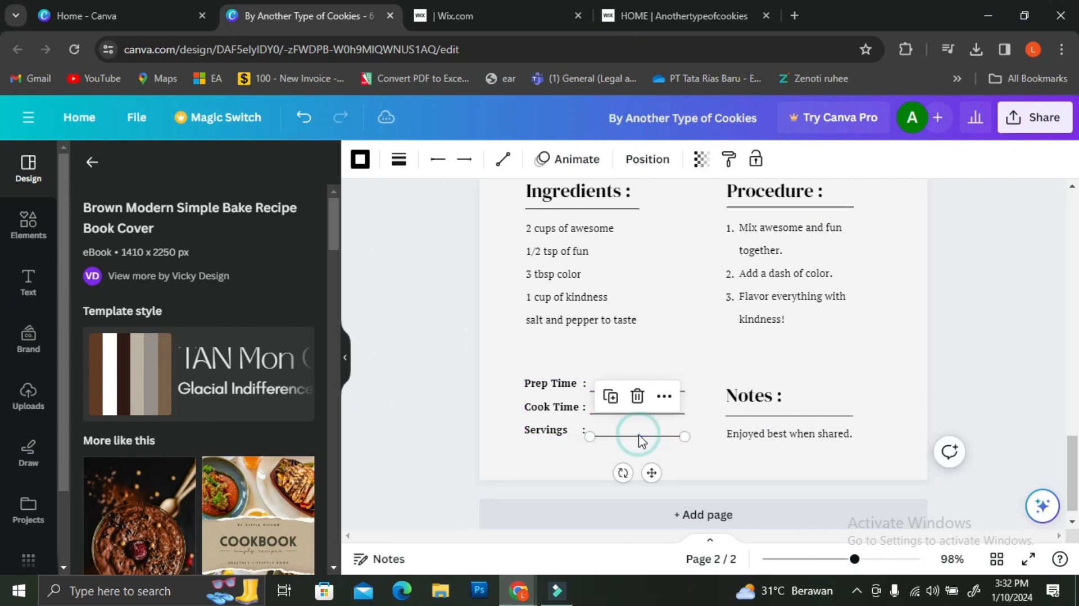
{"action": "key", "text": "Delete"}
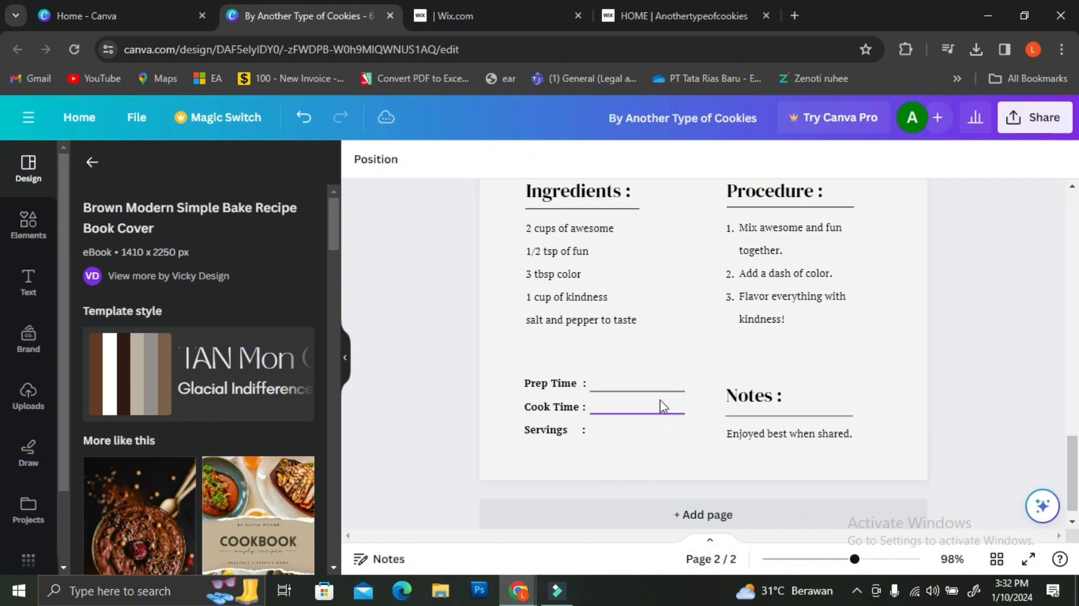
{"action": "left_click", "coordinate": [661, 412]}
{"action": "key", "text": "Delete"}
{"action": "left_click", "coordinate": [659, 393]}
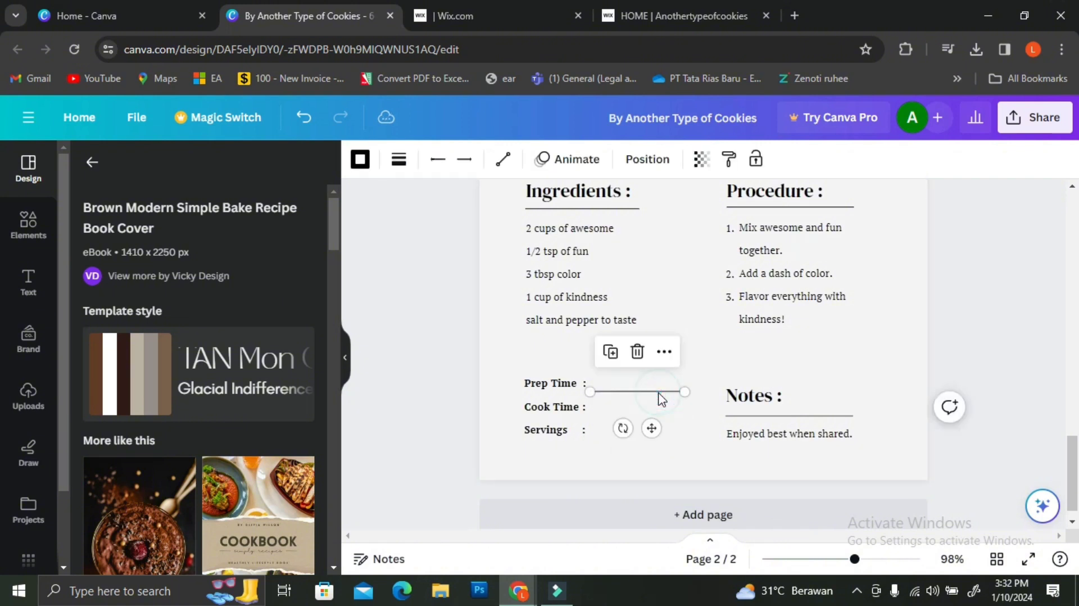
{"action": "key", "text": "Delete"}
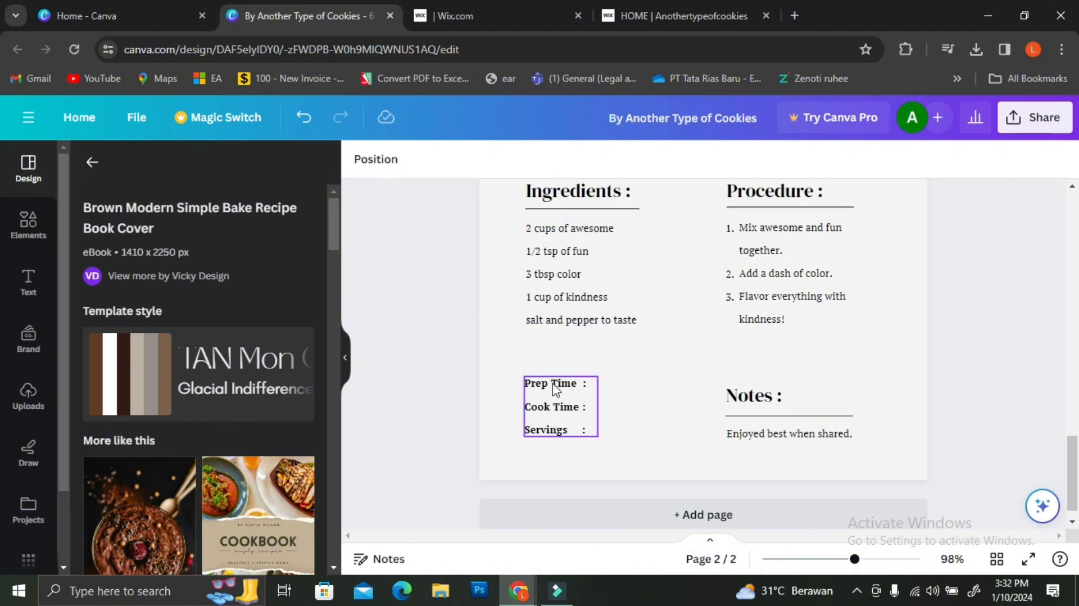
Step: Duplicate the Prep Time, Cook Time and Servings labels and align the copy beside the originals, just after the colons
{"action": "left_click", "coordinate": [556, 392]}
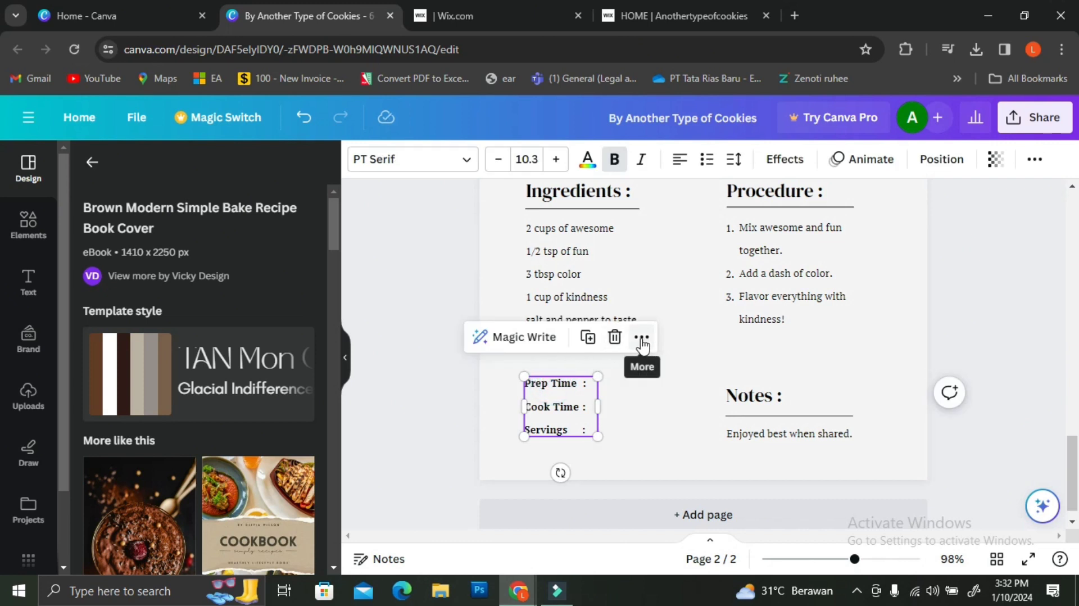
{"action": "double_click", "coordinate": [551, 429]}
{"action": "left_click", "coordinate": [615, 417]}
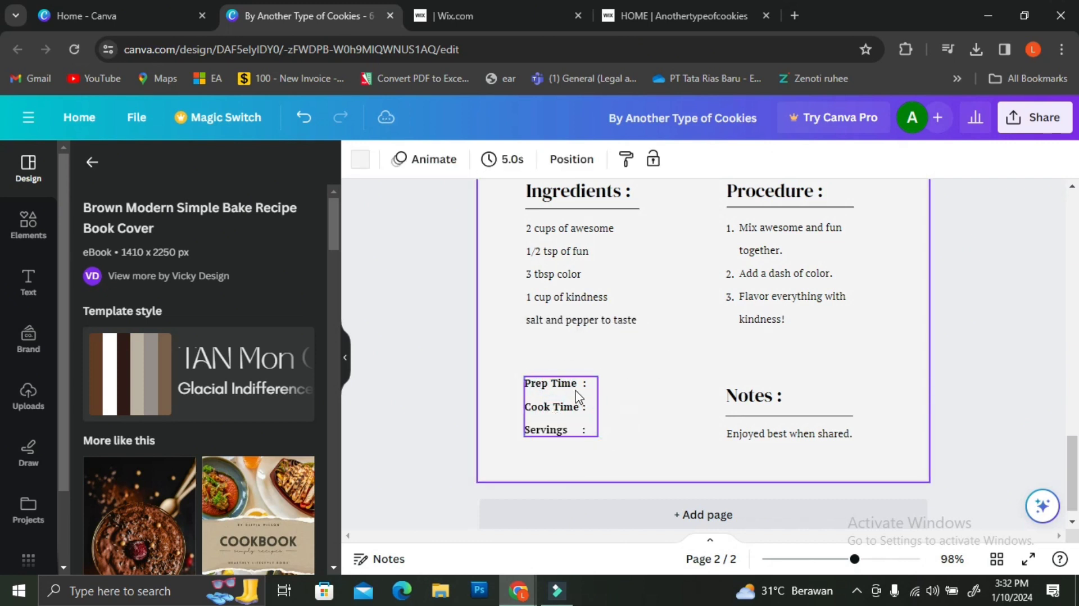
{"action": "left_click", "coordinate": [577, 395]}
{"action": "key", "text": "ctrl+d"}
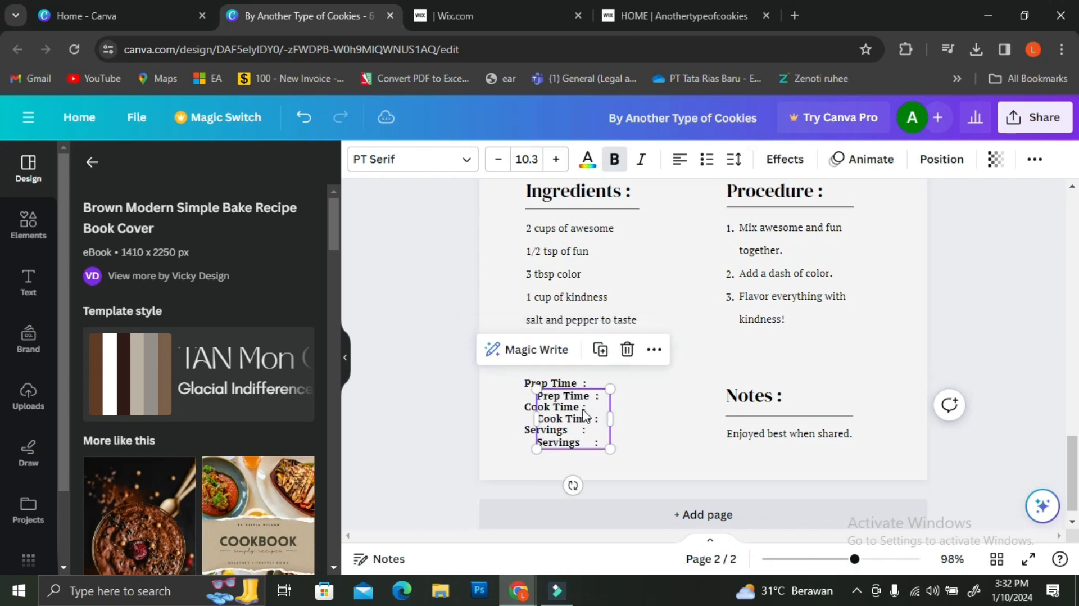
{"action": "left_click_drag", "start_coordinate": [585, 415], "coordinate": [593, 386]}
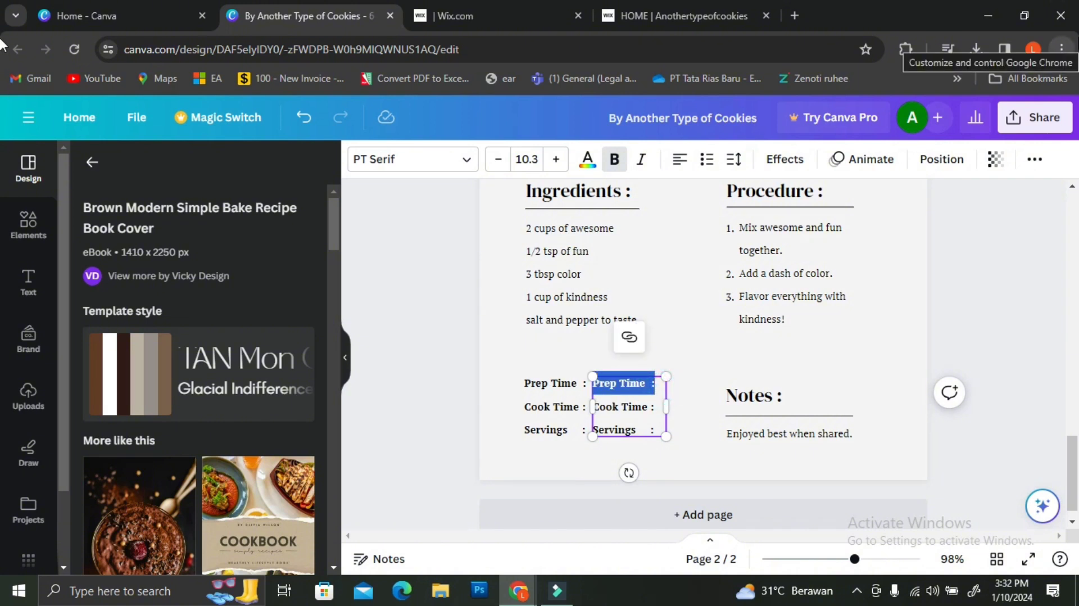
Step: Replace the lines of the copied labels with "30 Minutes", "6 Hours" and "12 Servings"
{"action": "type", "text": "30"}
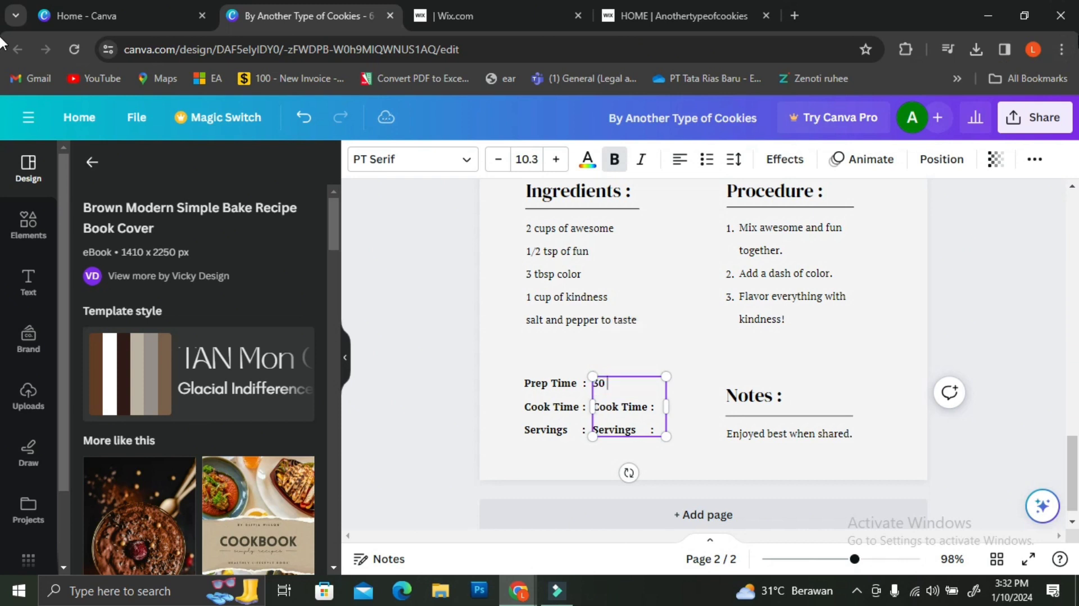
{"action": "type", "text": " Minut"}
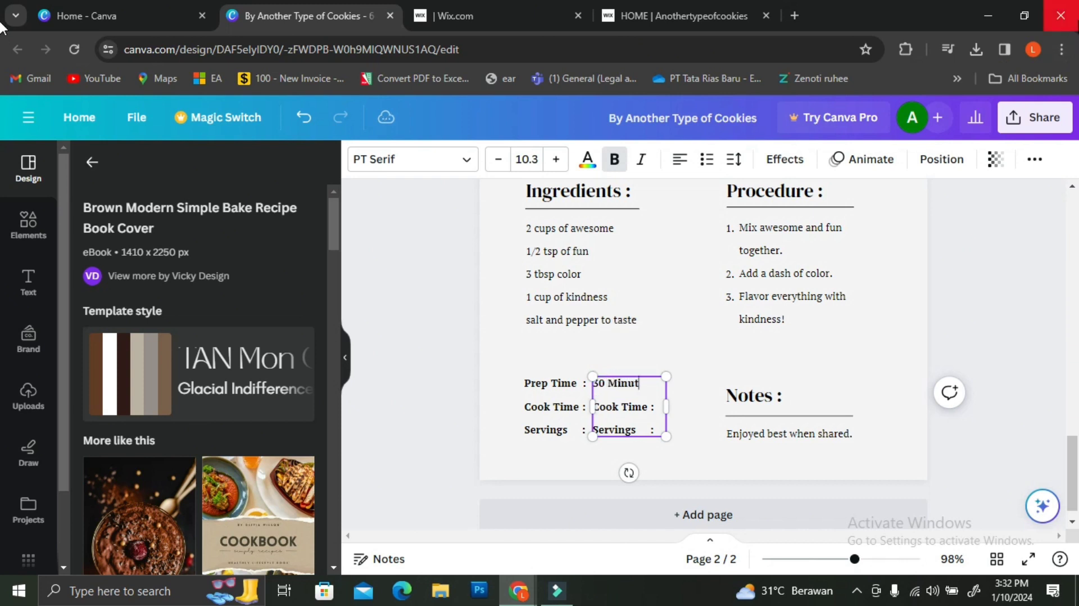
{"action": "type", "text": "es"}
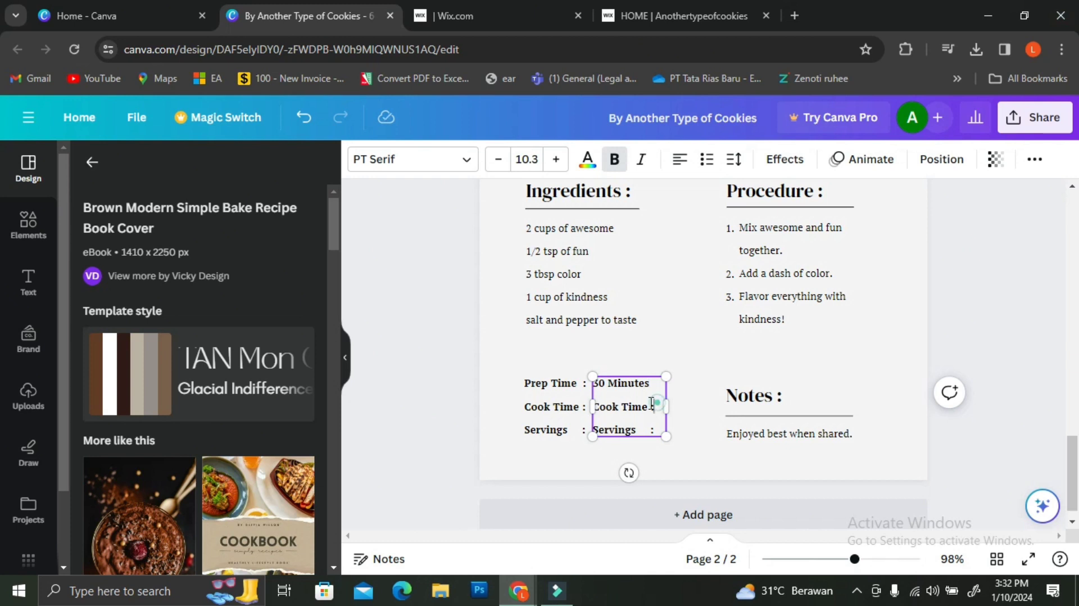
{"action": "left_click_drag", "start_coordinate": [652, 404], "coordinate": [595, 409]}
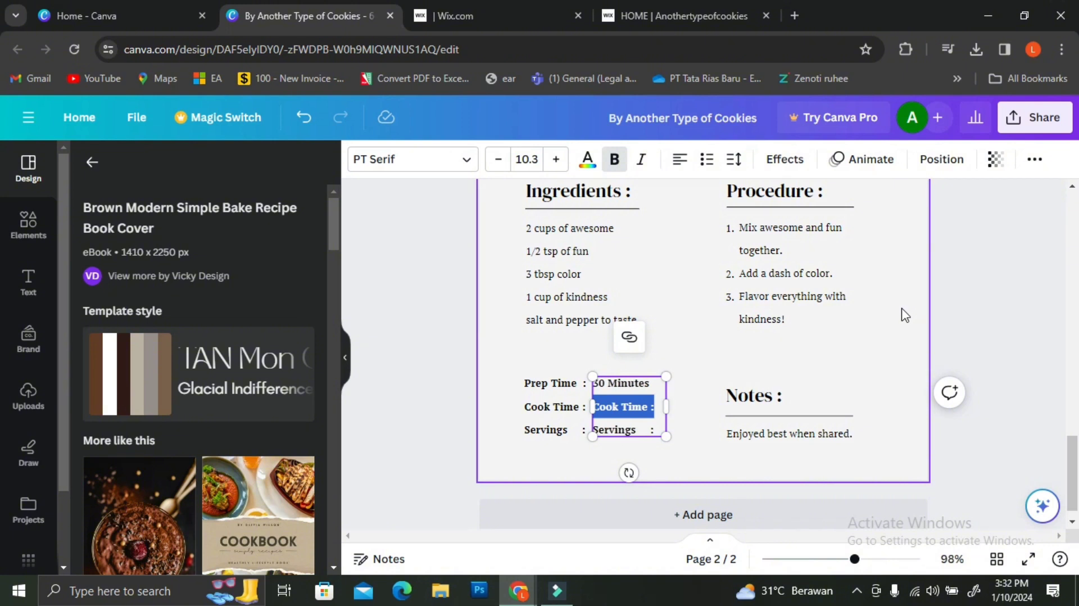
{"action": "type", "text": "5 Hours"}
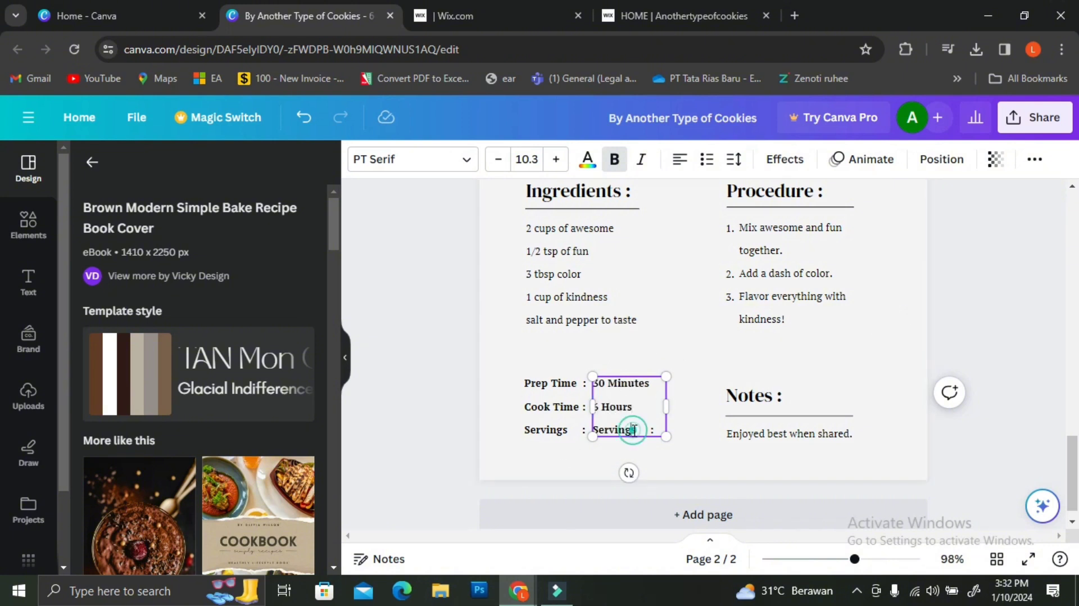
{"action": "left_click_drag", "start_coordinate": [655, 430], "coordinate": [598, 429]}
{"action": "type", "text": "12"}
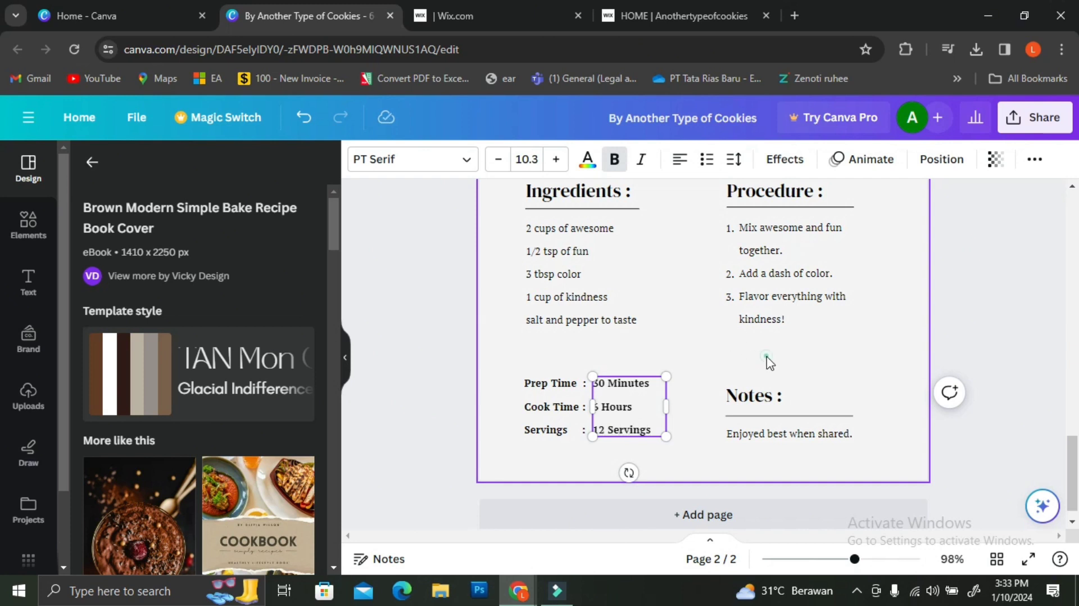
{"action": "left_click", "coordinate": [769, 362]}
{"action": "left_click", "coordinate": [796, 432]}
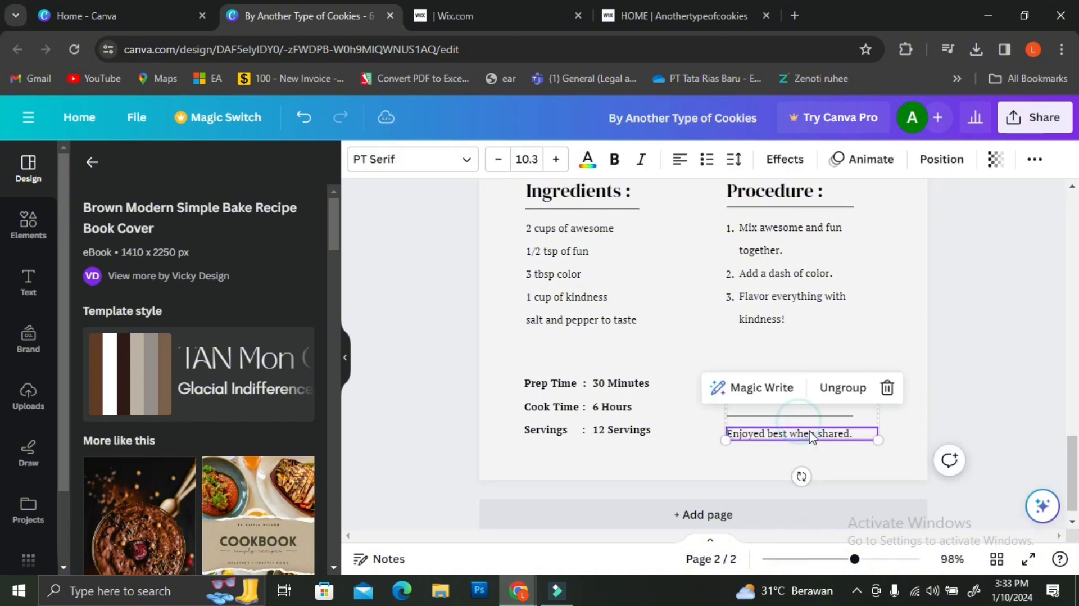
{"action": "left_click", "coordinate": [633, 325]}
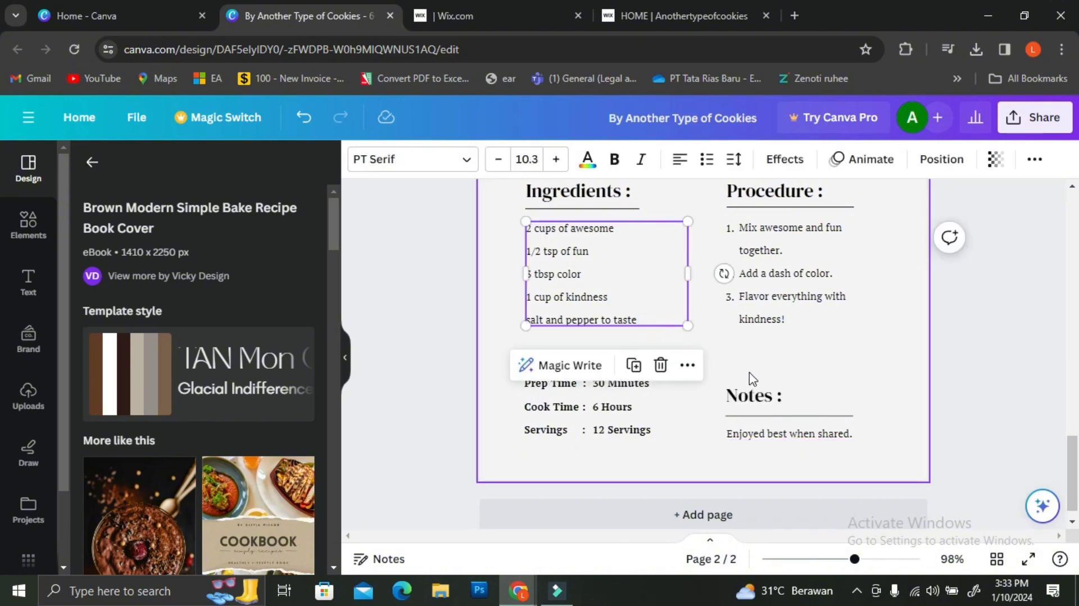
{"action": "scroll", "coordinate": [743, 217], "scroll_direction": "up", "scroll_amount": 8}
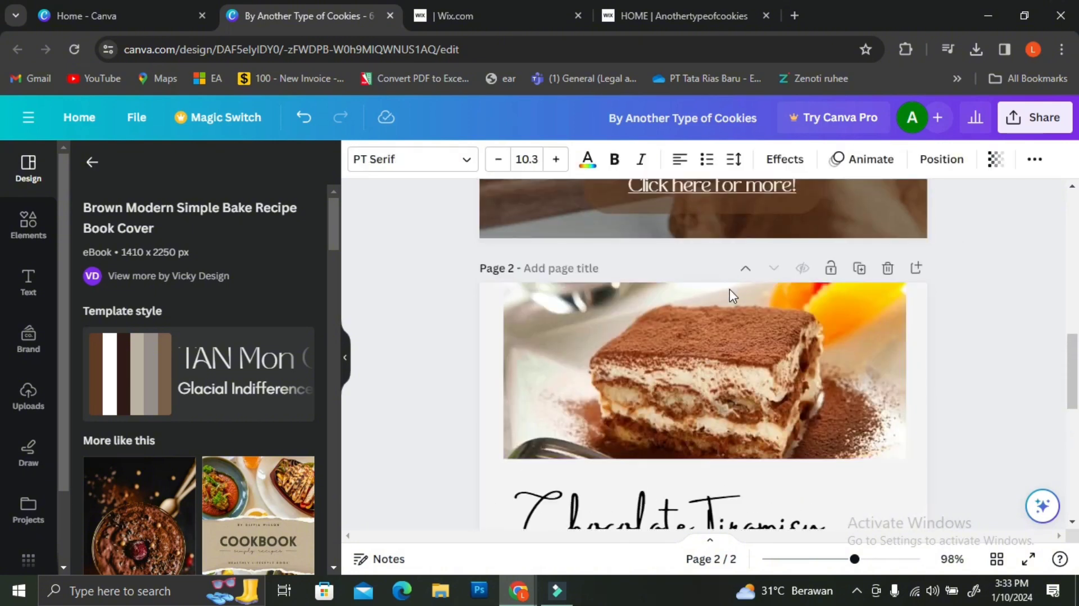
{"action": "scroll", "coordinate": [730, 289], "scroll_direction": "down", "scroll_amount": 7}
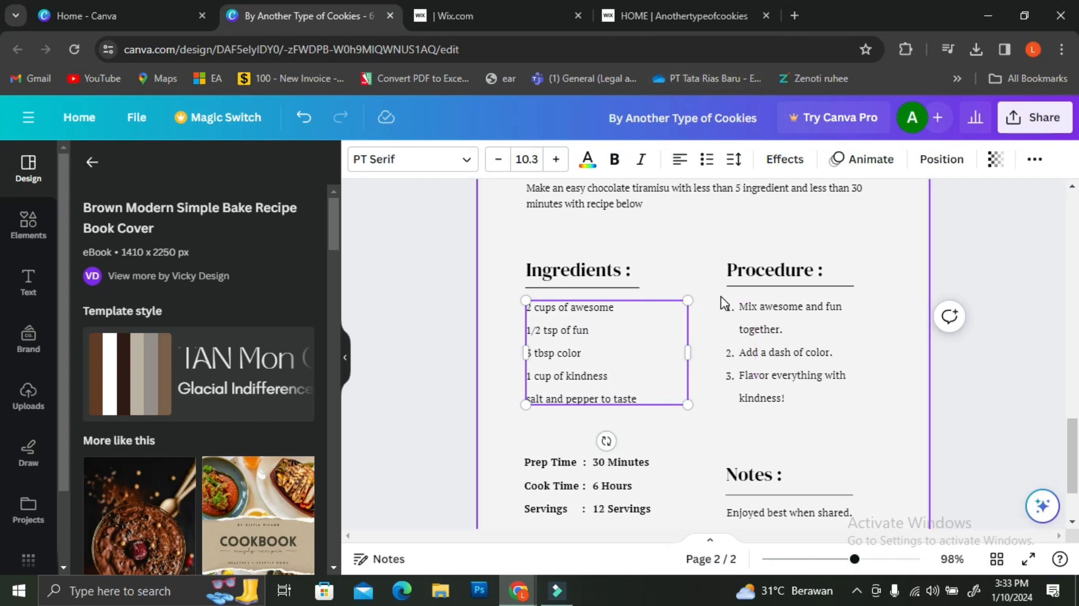
{"action": "scroll", "coordinate": [741, 243], "scroll_direction": "up", "scroll_amount": 6}
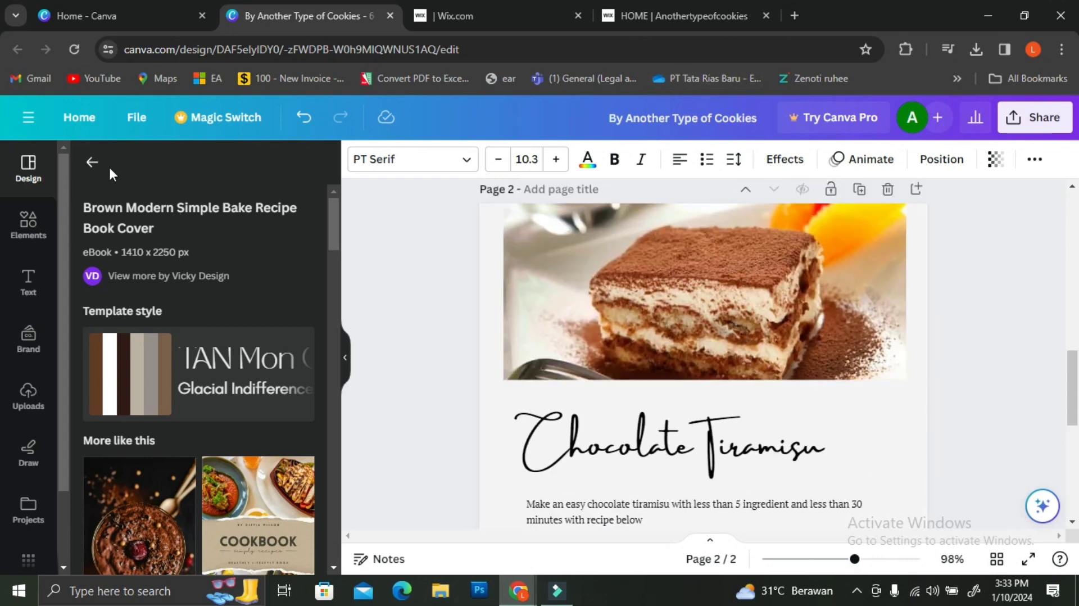
{"action": "left_click", "coordinate": [92, 162]}
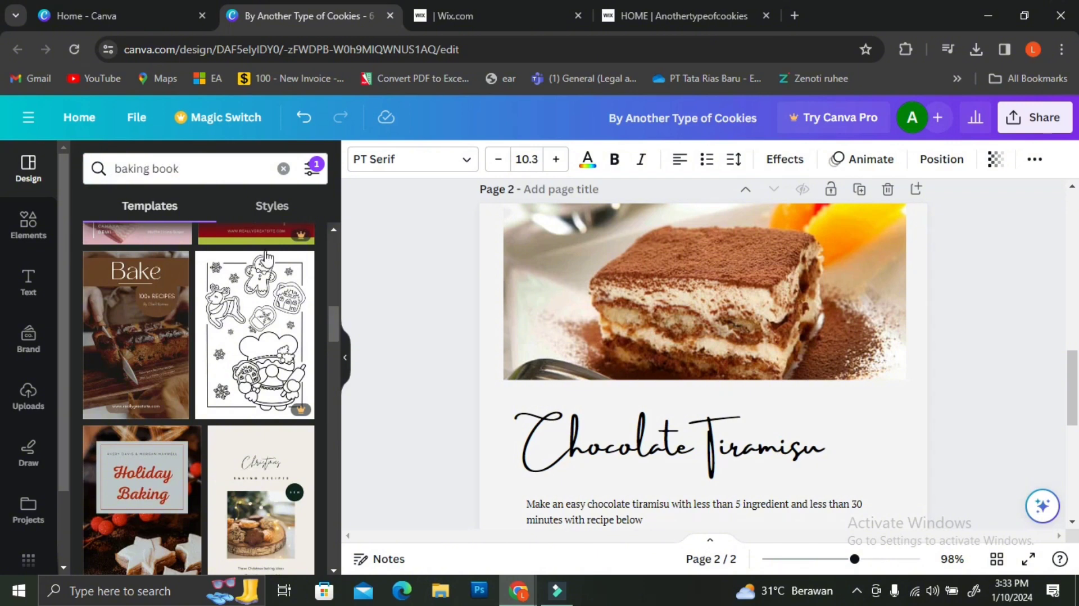
{"action": "scroll", "coordinate": [197, 337], "scroll_direction": "up", "scroll_amount": 3}
{"action": "left_click", "coordinate": [242, 164]}
{"action": "triple_click", "coordinate": [229, 167]}
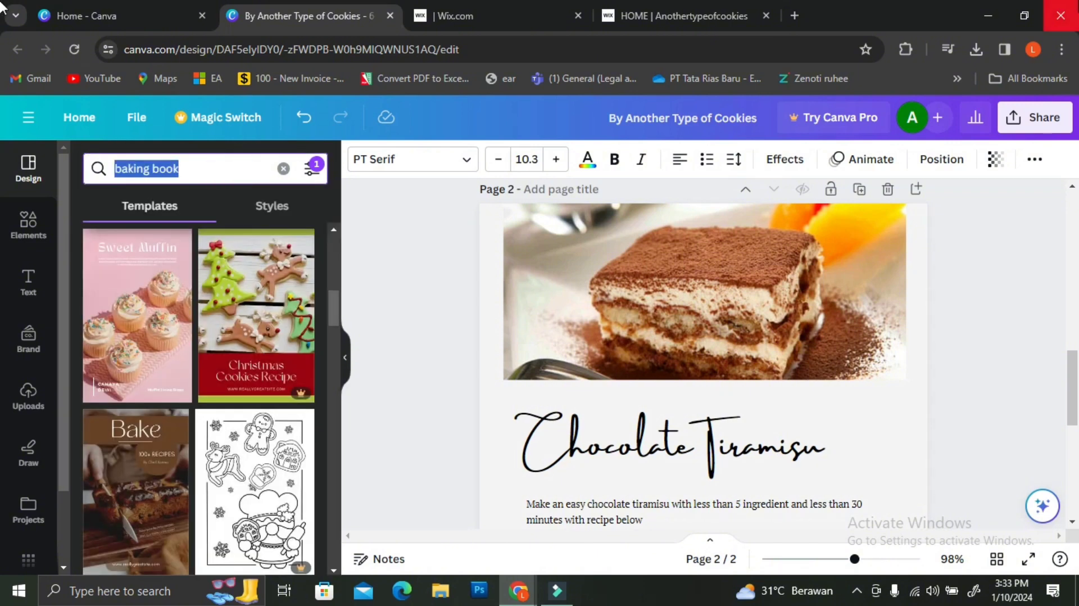
{"action": "type", "text": "tiramisu"}
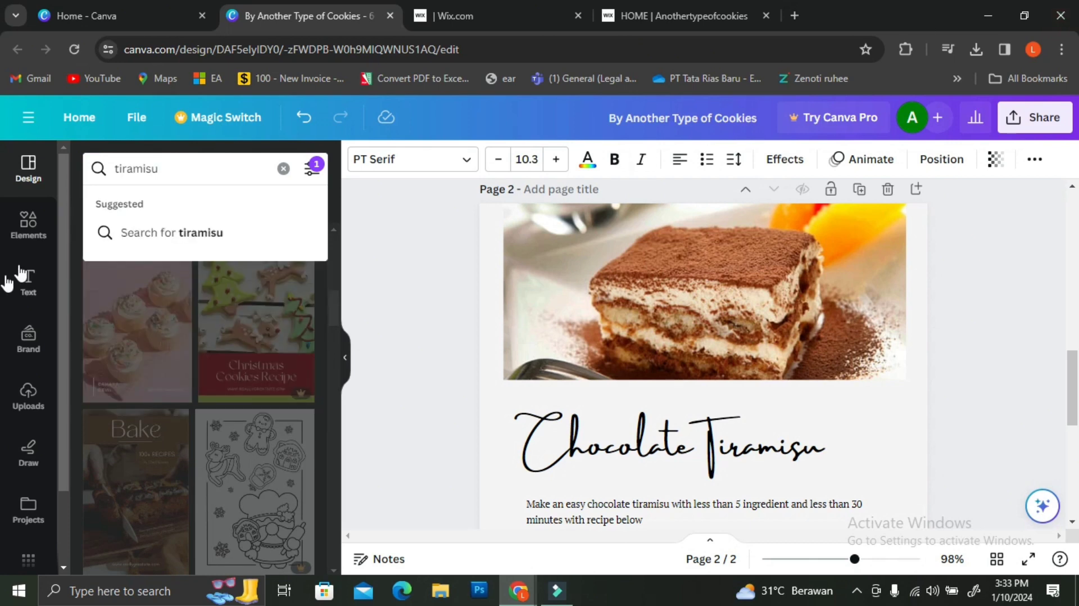
Step: Search the design elements for "tiramisu"
{"action": "left_click", "coordinate": [28, 224]}
{"action": "left_click", "coordinate": [172, 167]}
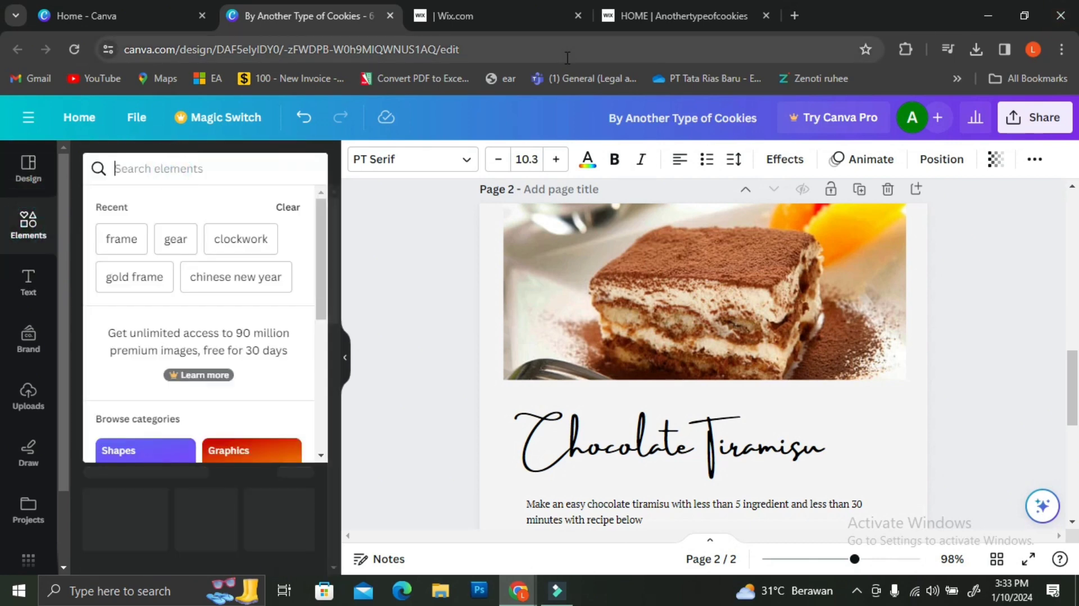
{"action": "type", "text": "tiramisu"}
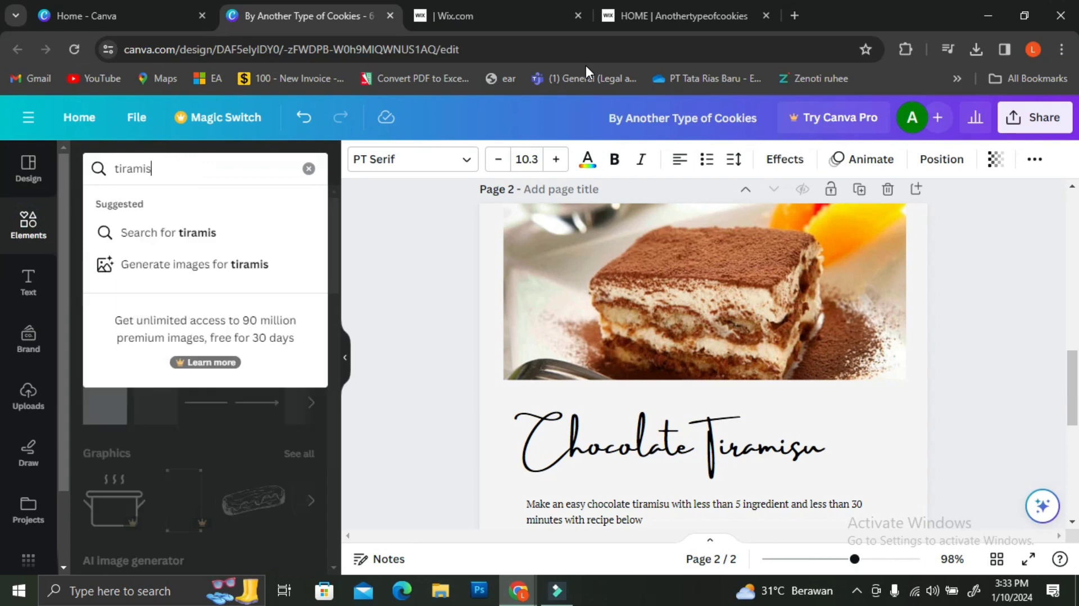
{"action": "key", "text": "Return"}
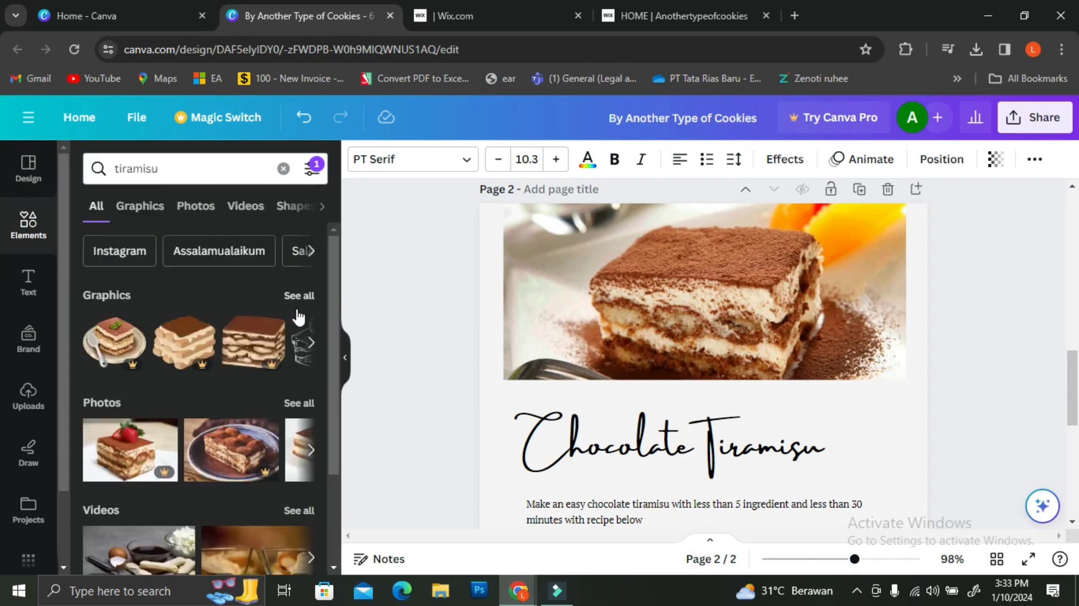
{"action": "scroll", "coordinate": [734, 346], "scroll_direction": "down", "scroll_amount": 4}
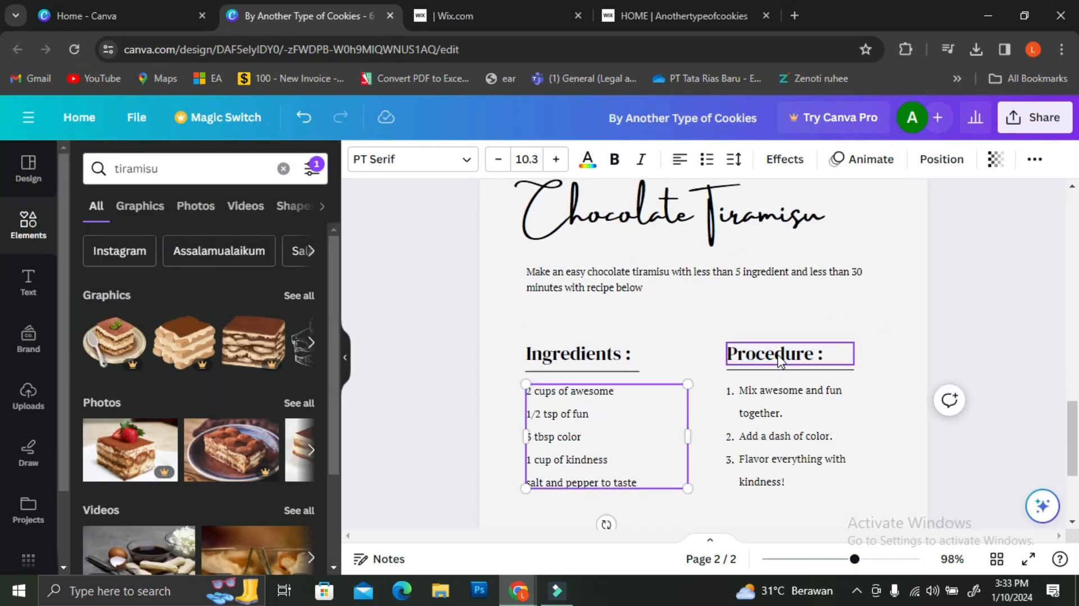
Step: Replace the header photo on page 2 with the tiramisu in square glass cups and shift its crop towards the image's upper part
{"action": "scroll", "coordinate": [779, 360], "scroll_direction": "up", "scroll_amount": 4}
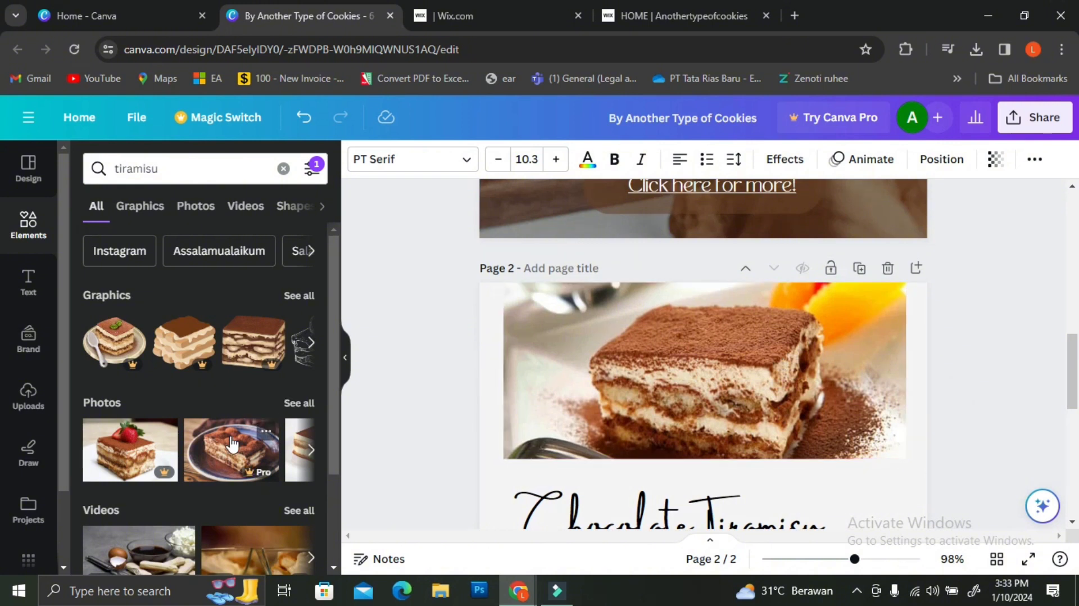
{"action": "left_click", "coordinate": [289, 405]}
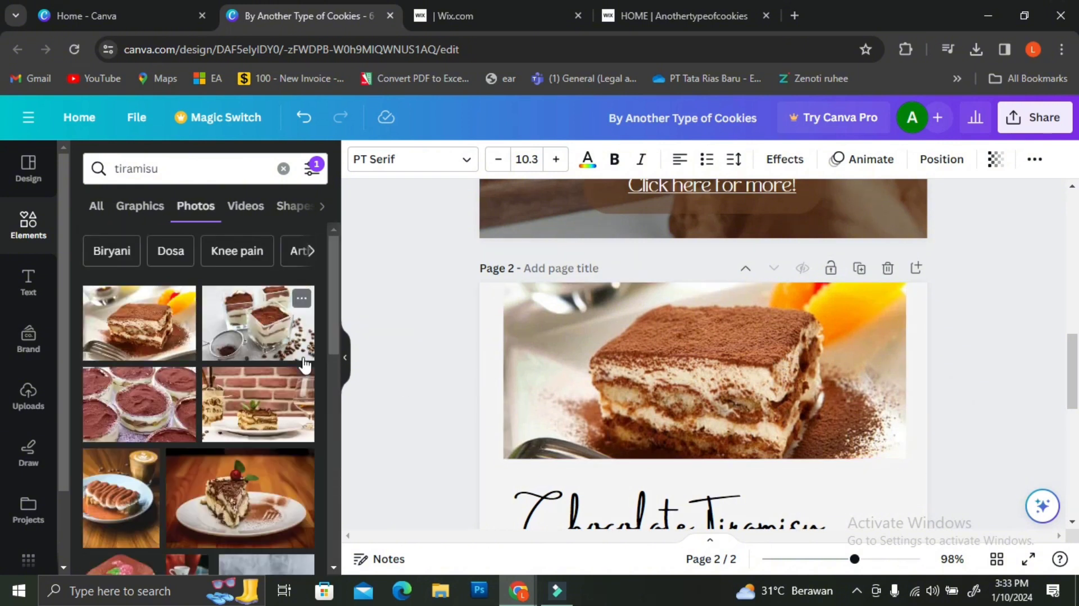
{"action": "left_click_drag", "start_coordinate": [250, 318], "coordinate": [647, 372]}
{"action": "left_click", "coordinate": [776, 370]}
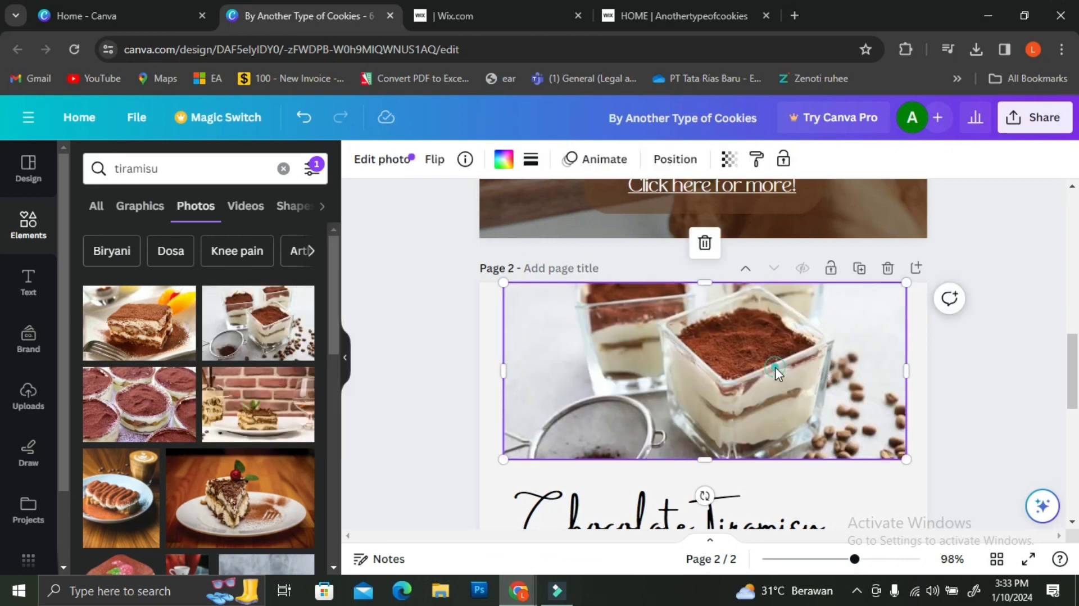
{"action": "double_click", "coordinate": [775, 366]}
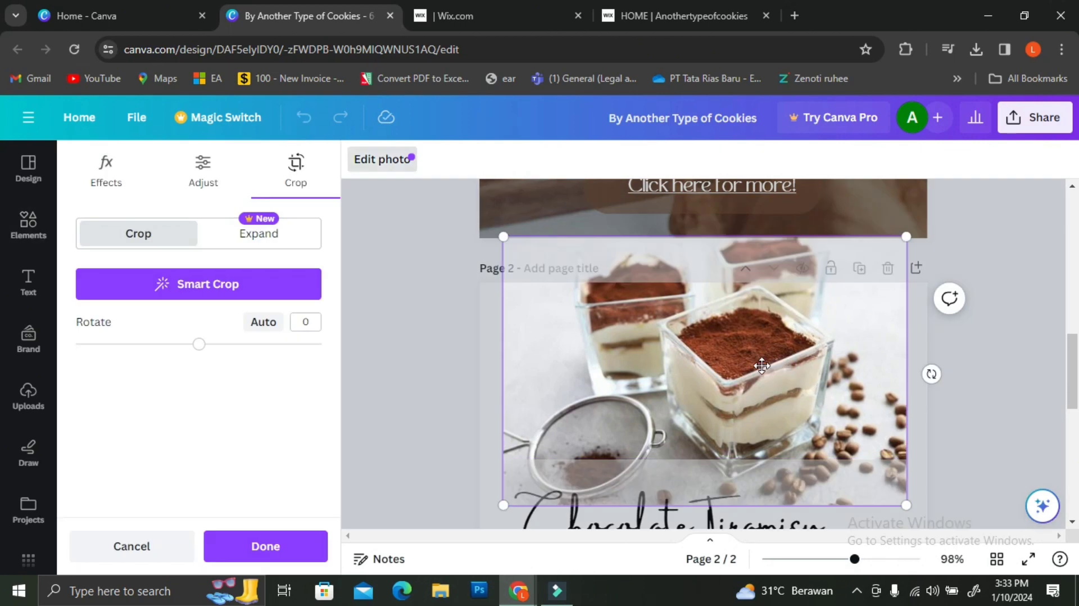
{"action": "left_click_drag", "start_coordinate": [749, 352], "coordinate": [739, 420]}
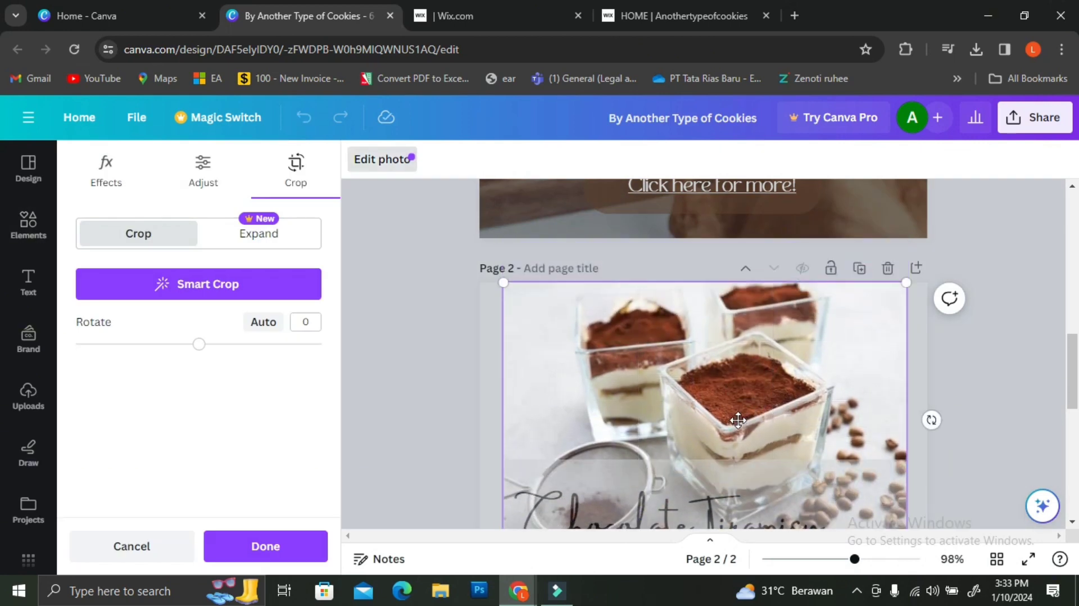
{"action": "left_click", "coordinate": [929, 369]}
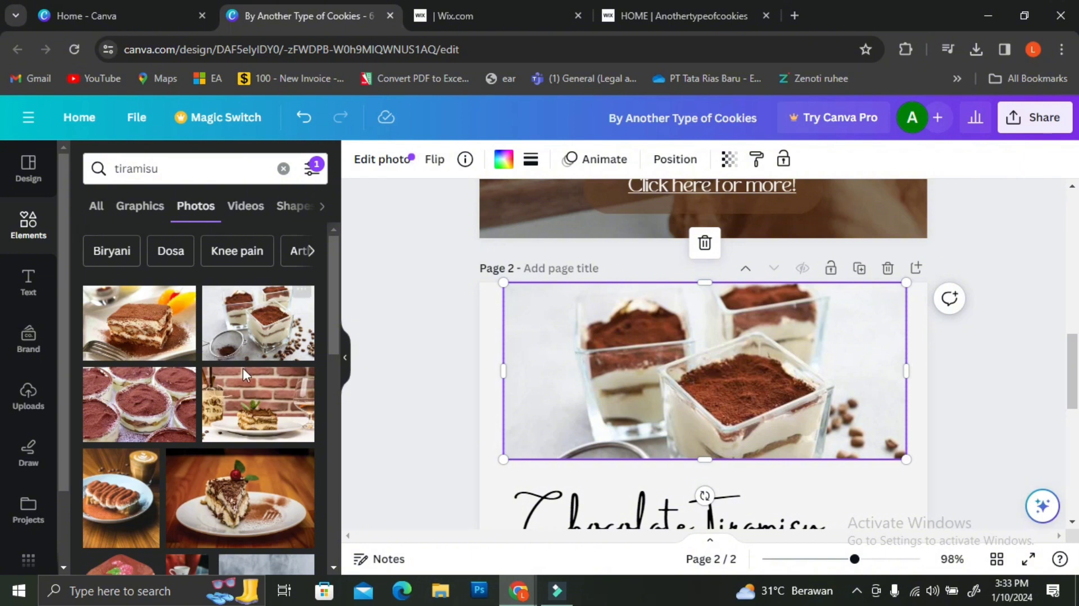
Step: Replace the header photo on page 2 with the close-up of round cocoa-dusted tiramisu cups
{"action": "left_click", "coordinate": [134, 415]}
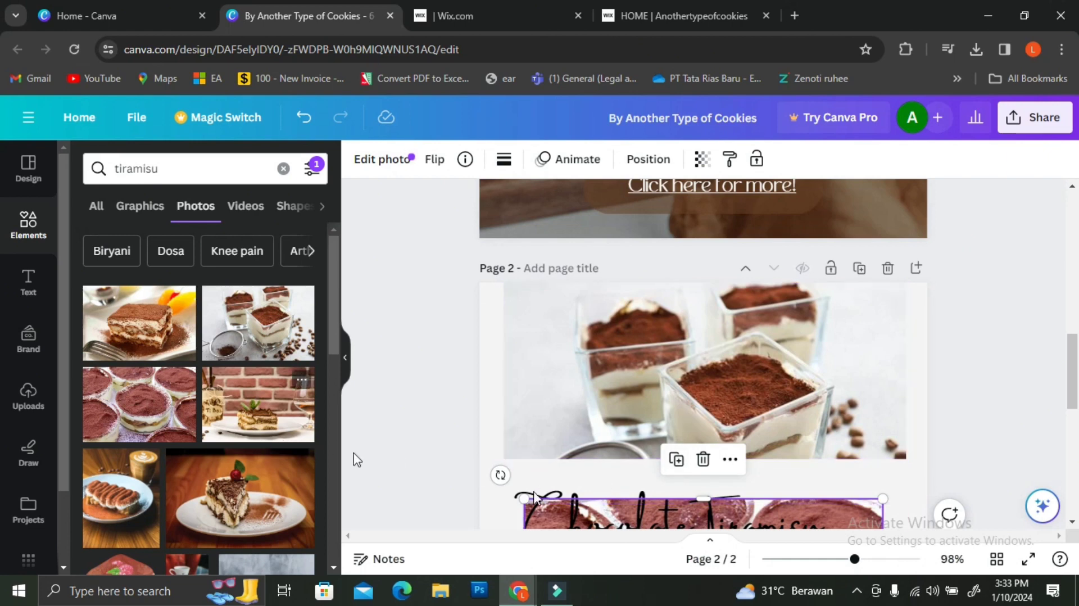
{"action": "left_click", "coordinate": [703, 459]}
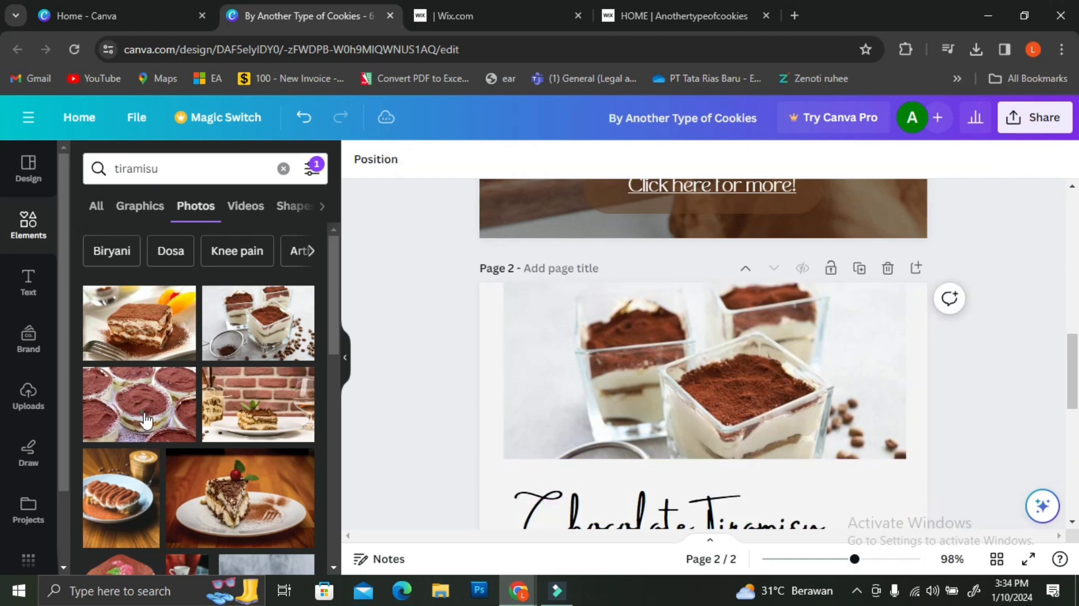
{"action": "left_click_drag", "start_coordinate": [141, 408], "coordinate": [689, 409]}
{"action": "scroll", "coordinate": [740, 402], "scroll_direction": "down", "scroll_amount": 5}
{"action": "scroll", "coordinate": [740, 403], "scroll_direction": "up", "scroll_amount": 4}
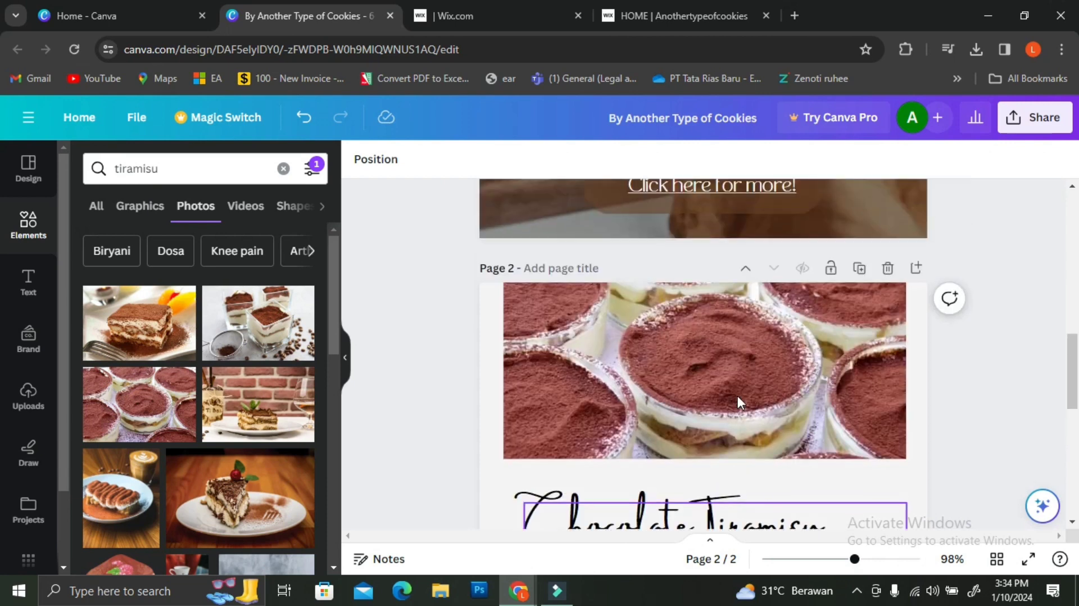
Step: Add a blank page and move it ahead of the recipe page, directly after the cover
{"action": "scroll", "coordinate": [738, 369], "scroll_direction": "up", "scroll_amount": 5}
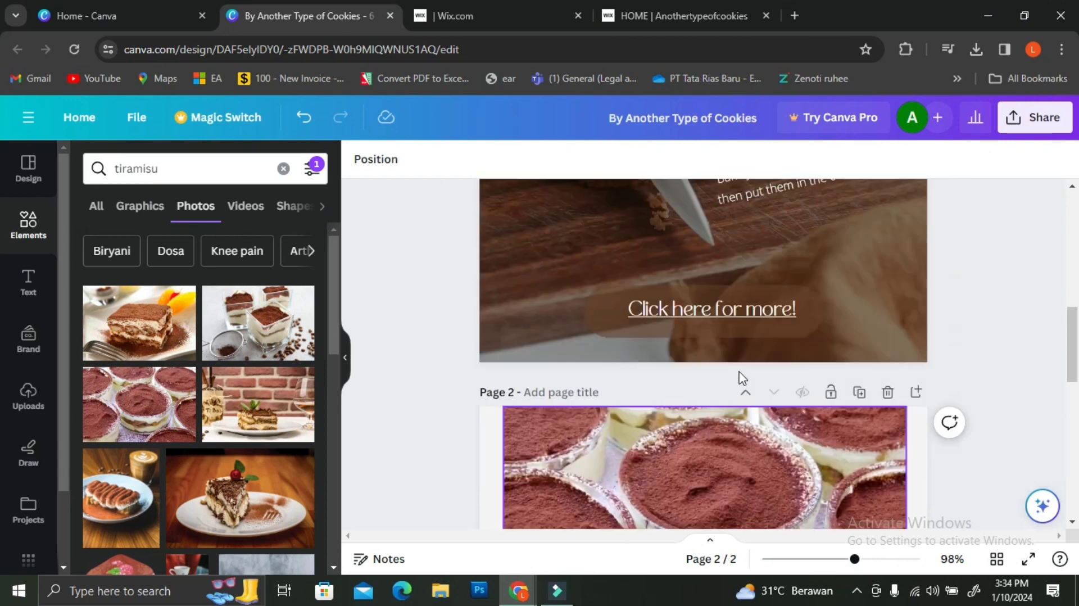
{"action": "scroll", "coordinate": [740, 371], "scroll_direction": "down", "scroll_amount": 4}
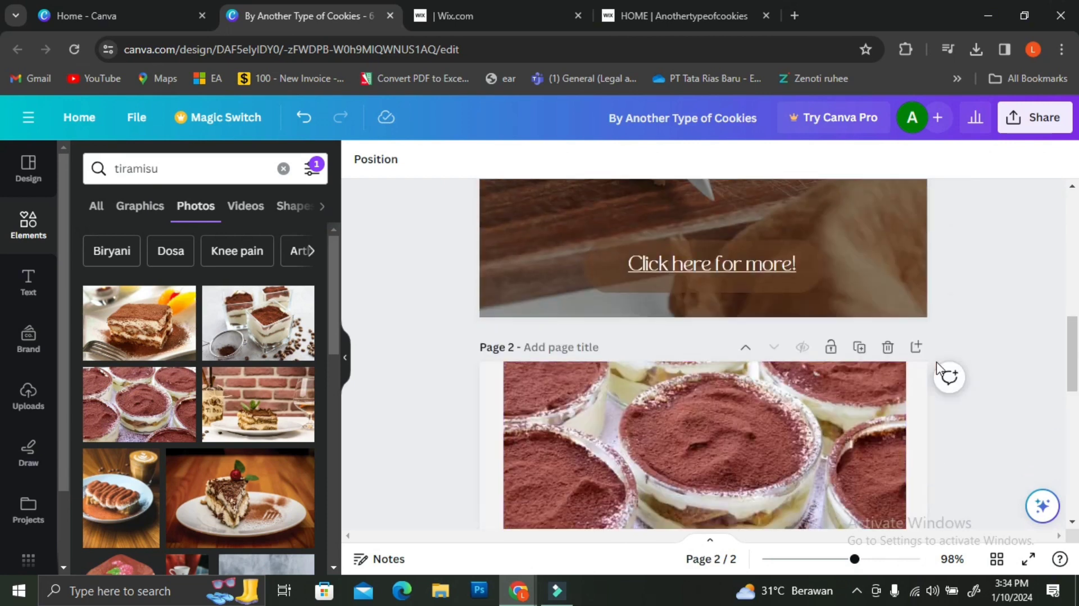
{"action": "scroll", "coordinate": [857, 343], "scroll_direction": "up", "scroll_amount": 5}
{"action": "left_click", "coordinate": [853, 335]}
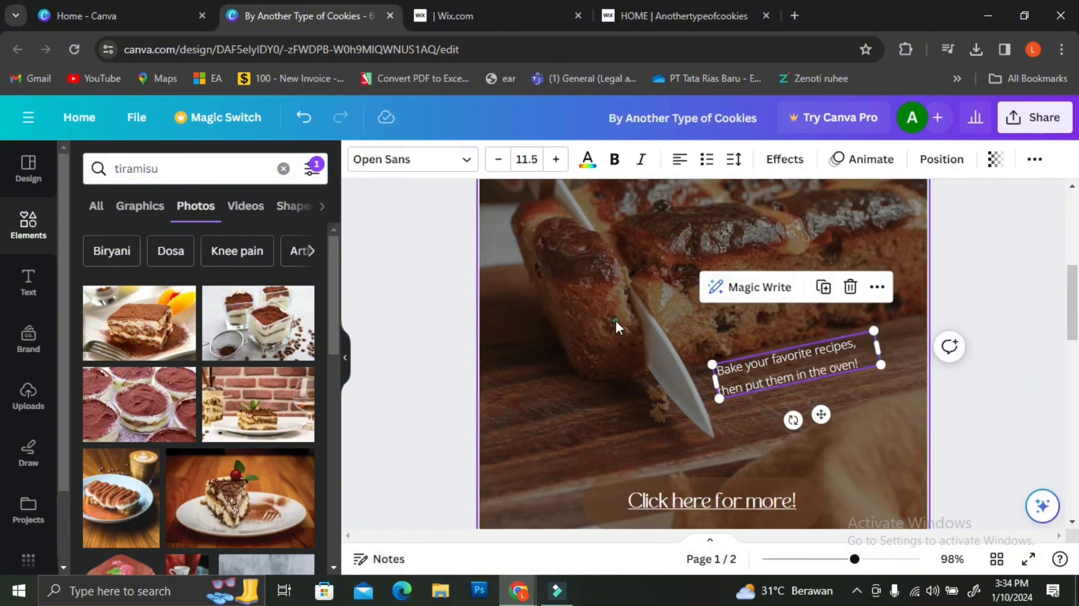
{"action": "left_click", "coordinate": [616, 321]}
{"action": "scroll", "coordinate": [845, 386], "scroll_direction": "down", "scroll_amount": 4}
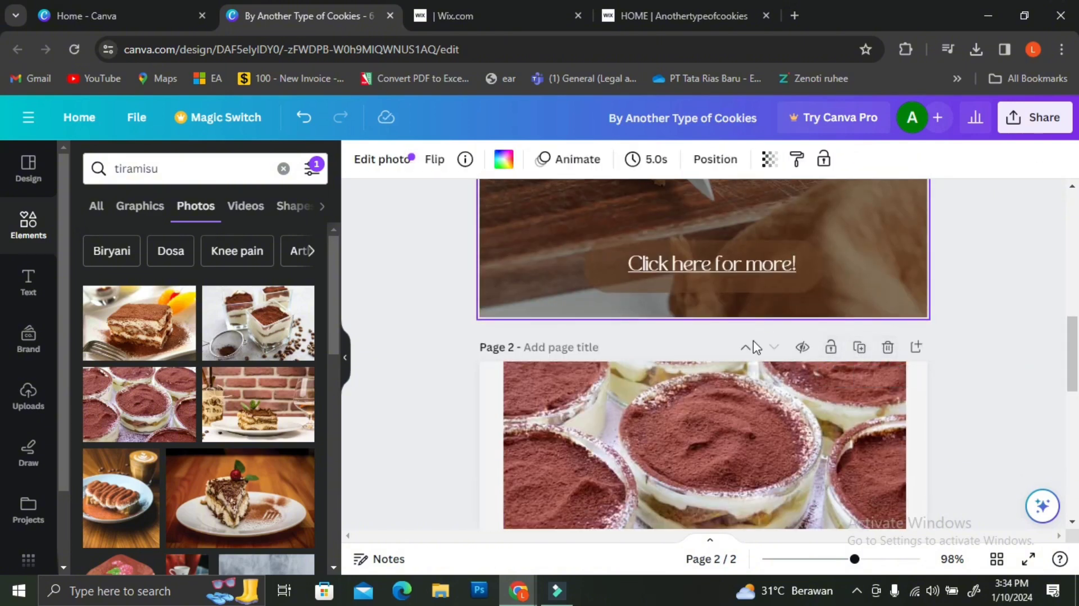
{"action": "left_click", "coordinate": [917, 346]}
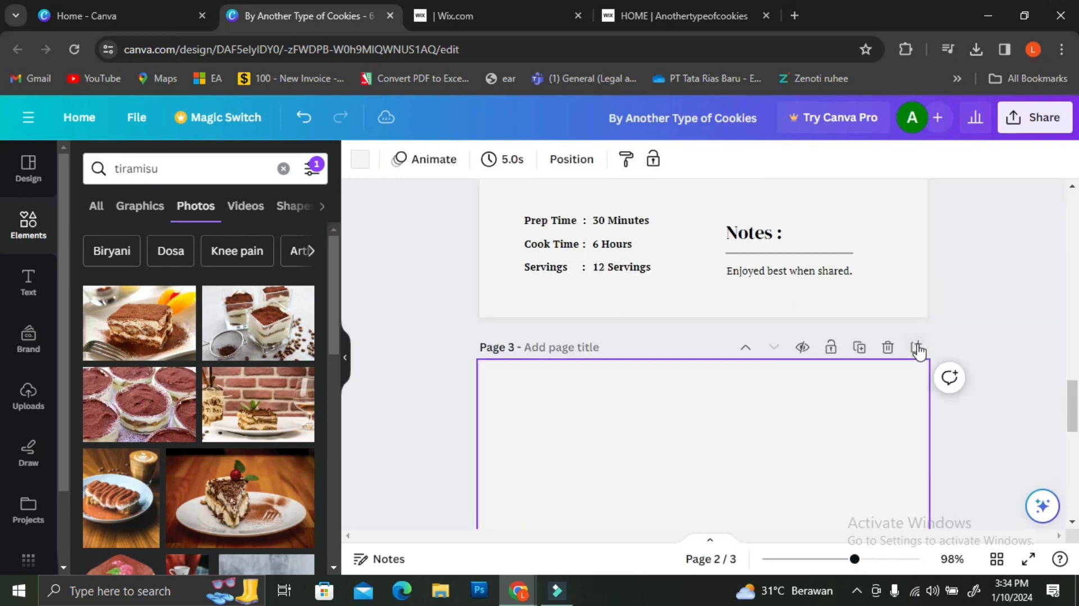
{"action": "left_click", "coordinate": [746, 347]}
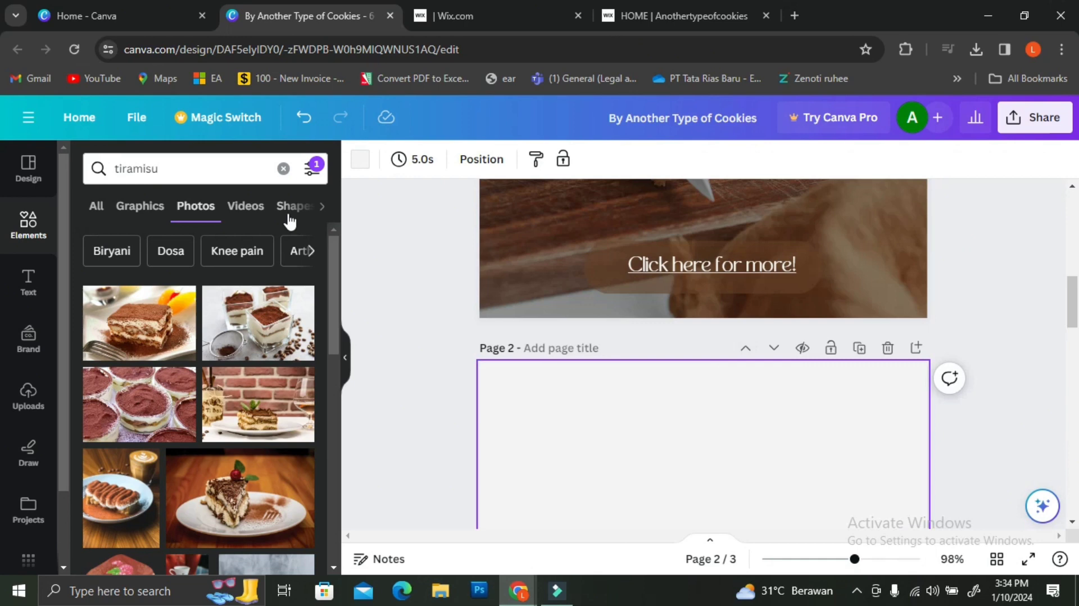
Step: Search the design templates for "Table Of Contents" and browse the layouts
{"action": "left_click", "coordinate": [241, 171]}
{"action": "left_click", "coordinate": [283, 169]}
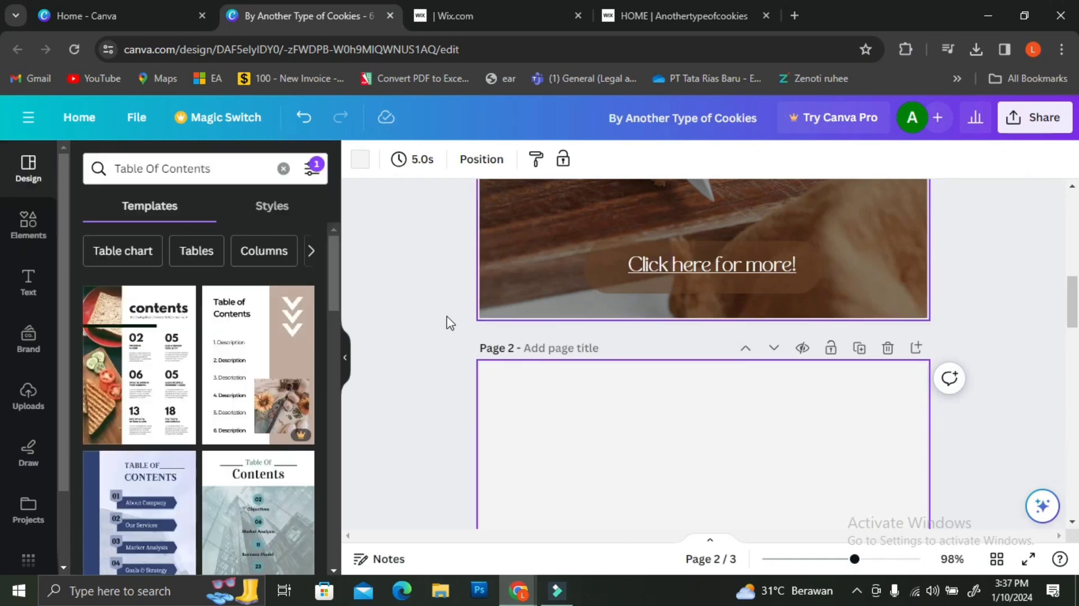
{"action": "scroll", "coordinate": [314, 330], "scroll_direction": "down", "scroll_amount": 1}
{"action": "scroll", "coordinate": [313, 330], "scroll_direction": "down", "scroll_amount": 3}
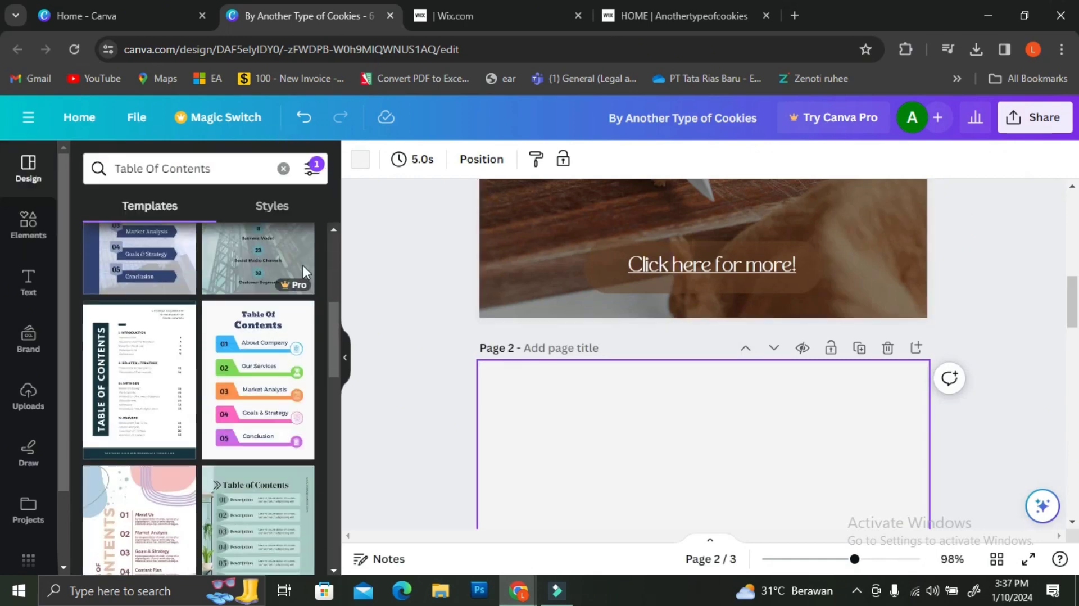
{"action": "scroll", "coordinate": [256, 250], "scroll_direction": "down", "scroll_amount": 3}
{"action": "scroll", "coordinate": [253, 249], "scroll_direction": "down", "scroll_amount": 6}
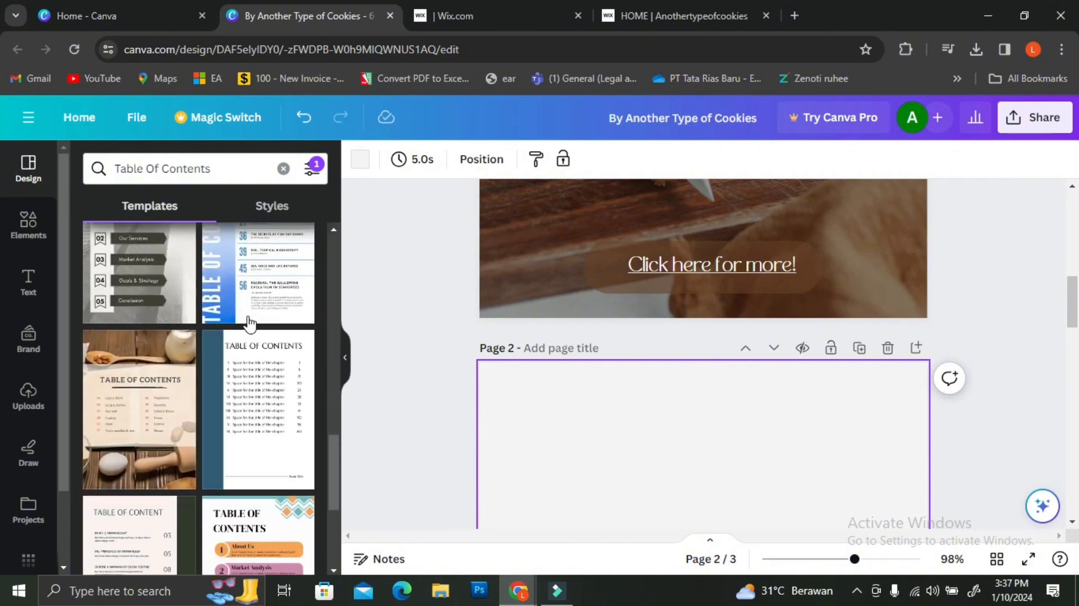
Step: Apply the Kitchen Recipe General Table of Contents template to the blank page 2 and review the layout
{"action": "left_click", "coordinate": [149, 399]}
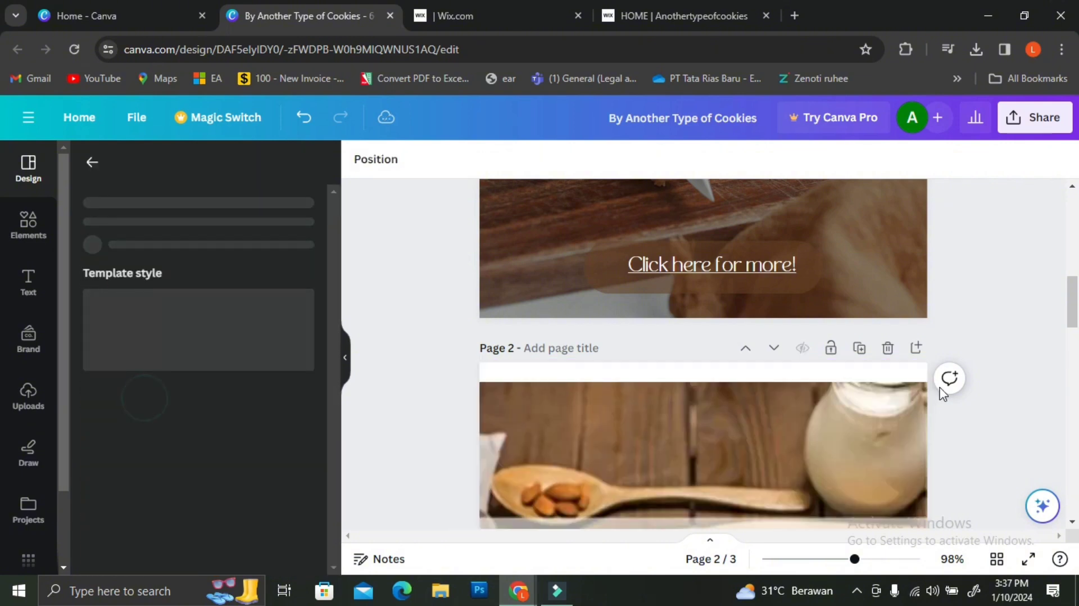
{"action": "scroll", "coordinate": [687, 275], "scroll_direction": "down", "scroll_amount": 4}
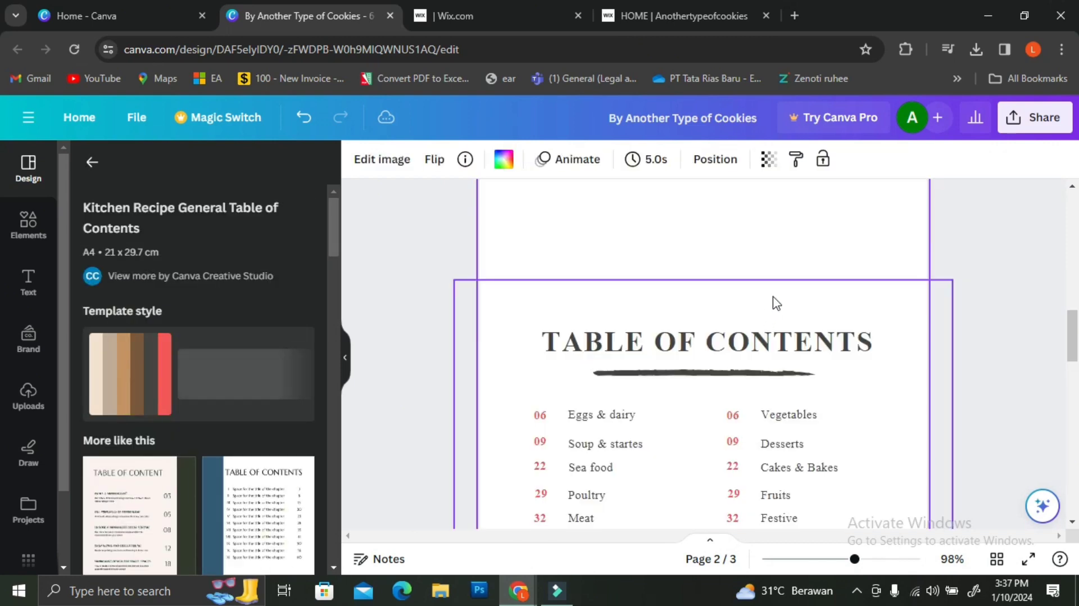
{"action": "scroll", "coordinate": [837, 264], "scroll_direction": "up", "scroll_amount": 3}
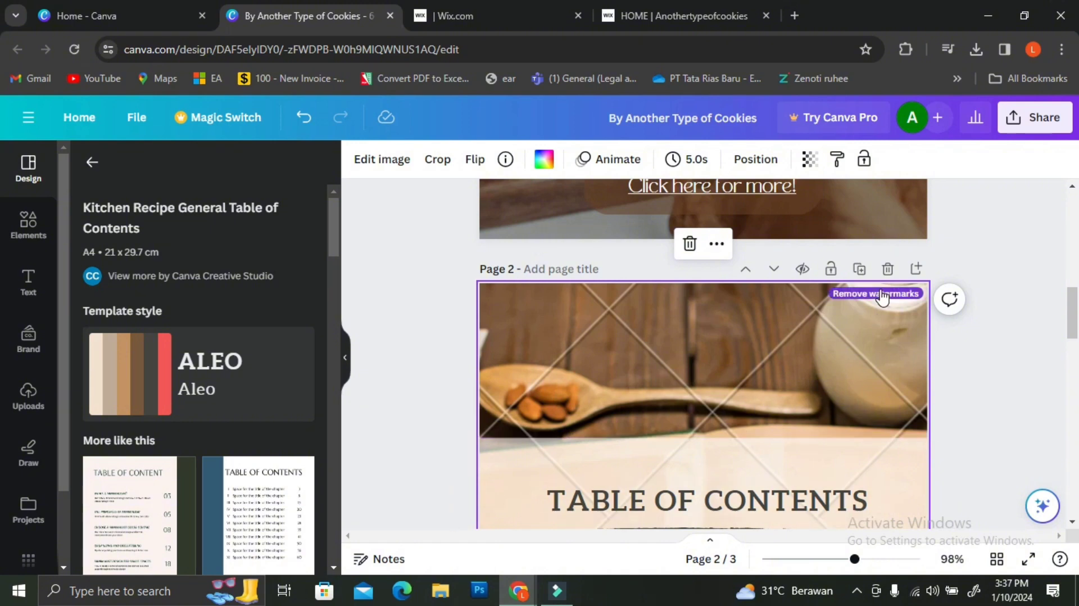
{"action": "scroll", "coordinate": [766, 406], "scroll_direction": "down", "scroll_amount": 5}
{"action": "scroll", "coordinate": [766, 406], "scroll_direction": "down", "scroll_amount": 3}
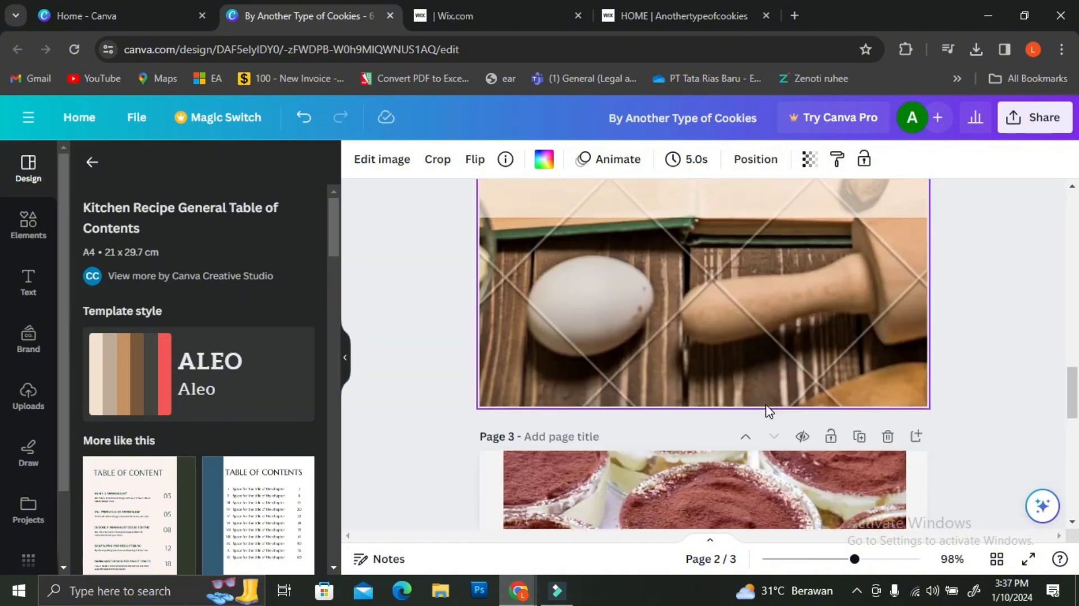
{"action": "scroll", "coordinate": [766, 408], "scroll_direction": "up", "scroll_amount": 4}
{"action": "scroll", "coordinate": [235, 420], "scroll_direction": "down", "scroll_amount": 5}
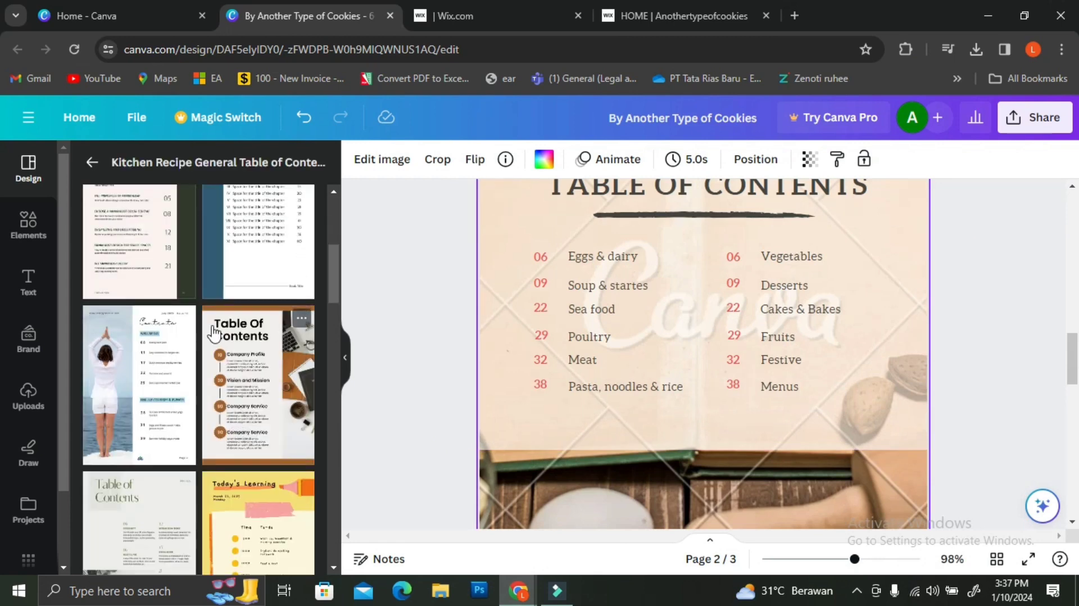
{"action": "scroll", "coordinate": [146, 212], "scroll_direction": "up", "scroll_amount": 5}
Step: Apply the White Foods Simple General Table of Contents template to page 2
{"action": "left_click", "coordinate": [91, 164]}
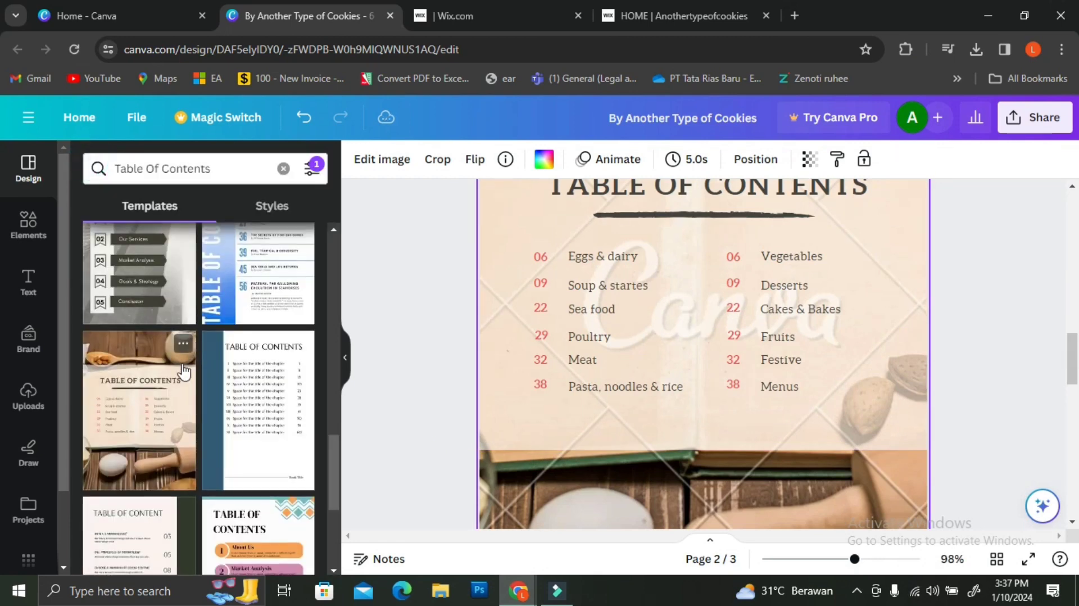
{"action": "scroll", "coordinate": [181, 361], "scroll_direction": "down", "scroll_amount": 5}
{"action": "scroll", "coordinate": [183, 359], "scroll_direction": "up", "scroll_amount": 3}
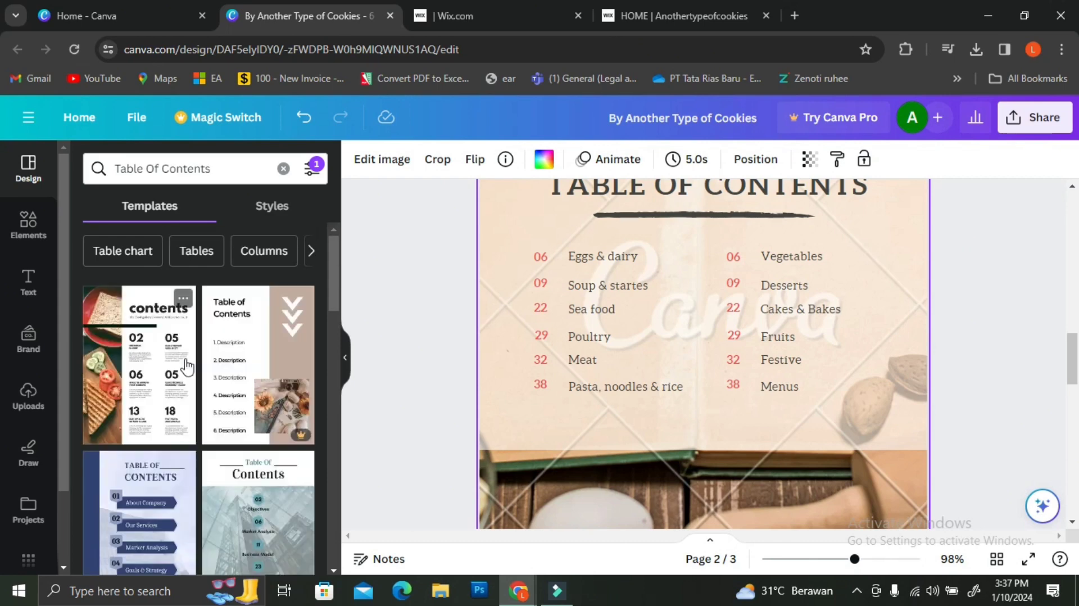
{"action": "left_click", "coordinate": [163, 392]}
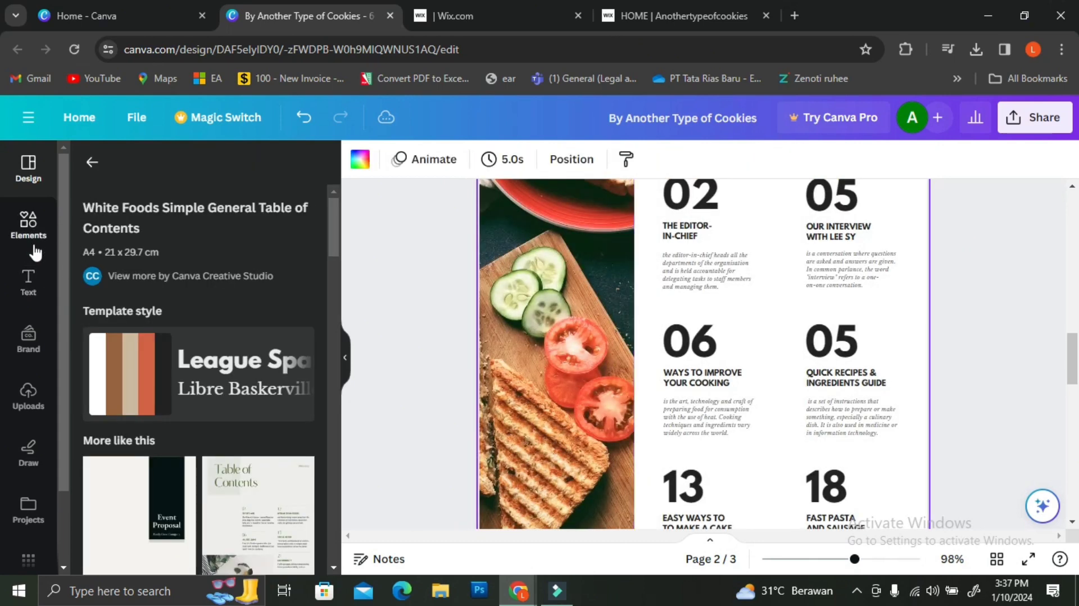
Step: Search the design elements for "baking" and show all matching photos
{"action": "left_click", "coordinate": [28, 222]}
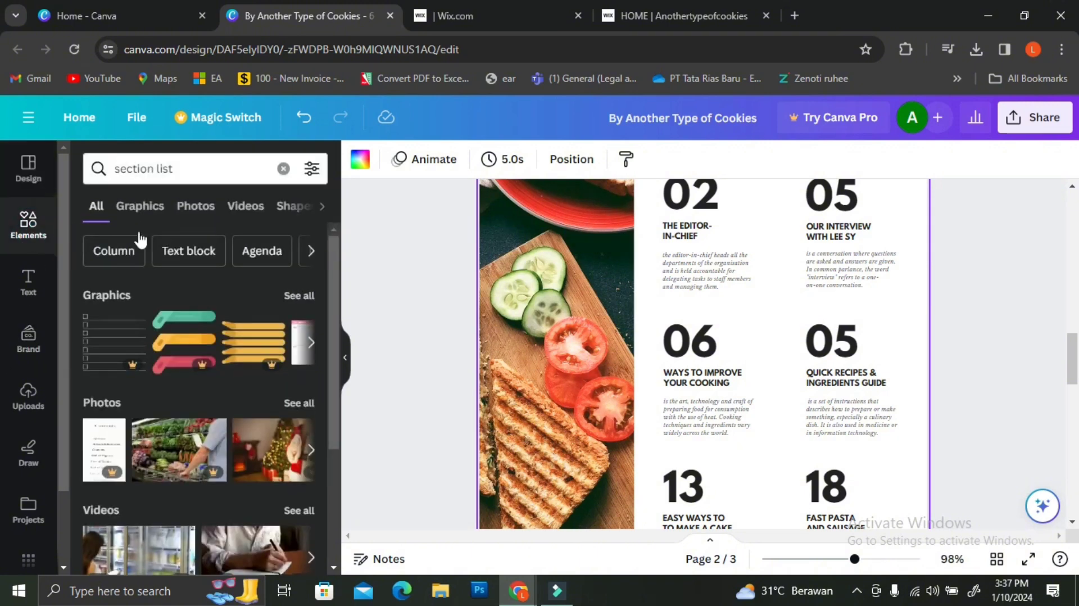
{"action": "left_click", "coordinate": [141, 169]}
{"action": "type", "text": "baking"}
{"action": "key", "text": "Return"}
{"action": "left_click", "coordinate": [293, 405]}
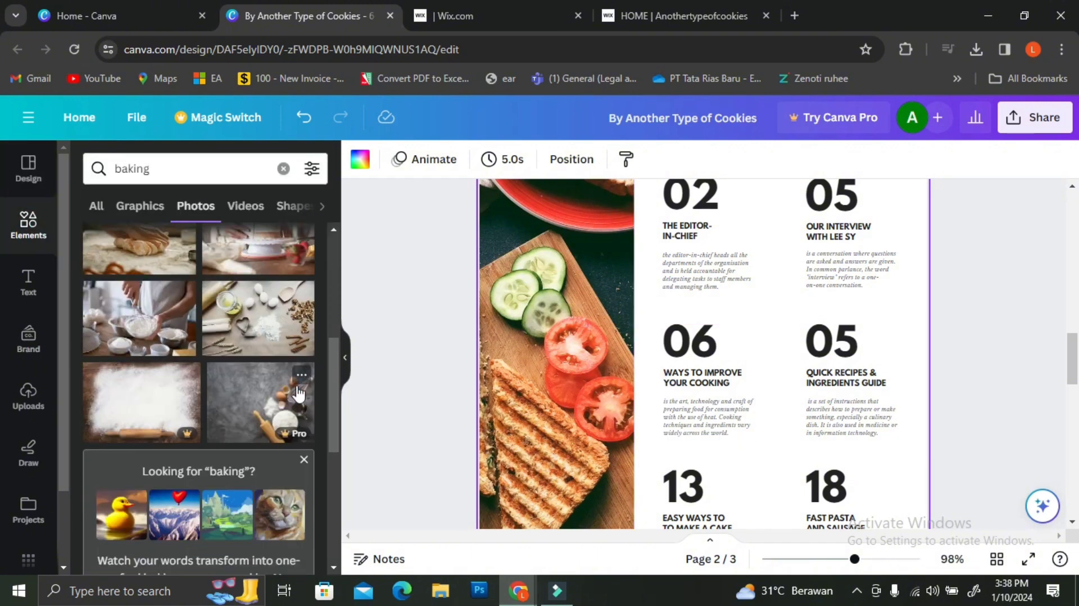
Step: Replace the sandwich photo on the contents page with the flour, butter and muffin tin photo and shift its crop
{"action": "scroll", "coordinate": [259, 382], "scroll_direction": "down", "scroll_amount": 3}
{"action": "left_click", "coordinate": [259, 383]}
{"action": "mouse_move", "coordinate": [725, 453]}
{"action": "left_mouse_down"}
{"action": "mouse_move", "coordinate": [750, 424]}
{"action": "mouse_move", "coordinate": [712, 443]}
{"action": "left_mouse_up"}
{"action": "double_click", "coordinate": [561, 360]}
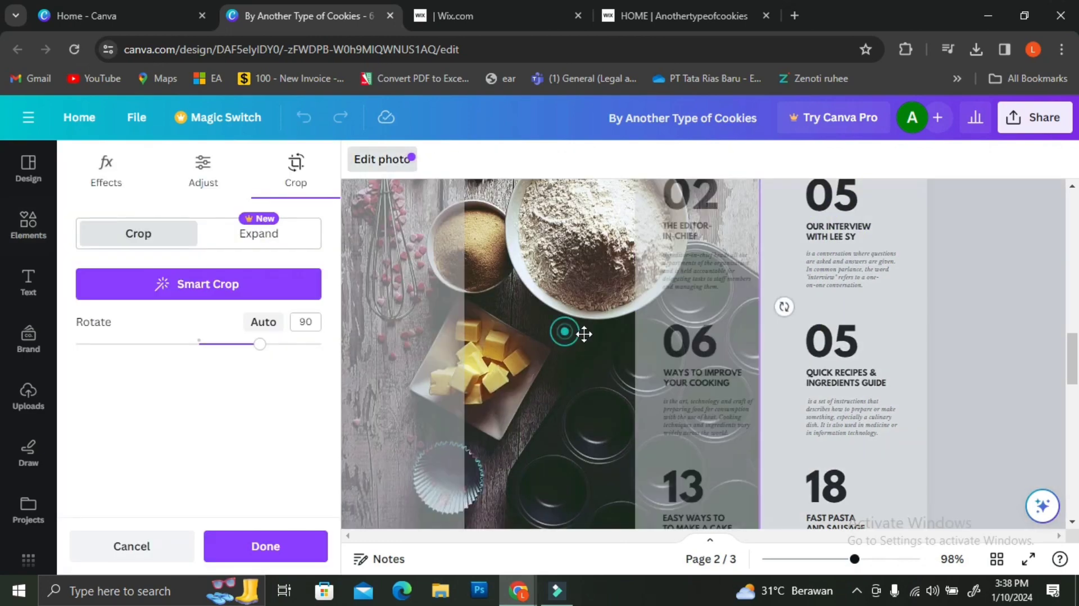
{"action": "left_click_drag", "start_coordinate": [661, 348], "coordinate": [694, 373]}
{"action": "left_click", "coordinate": [691, 374]}
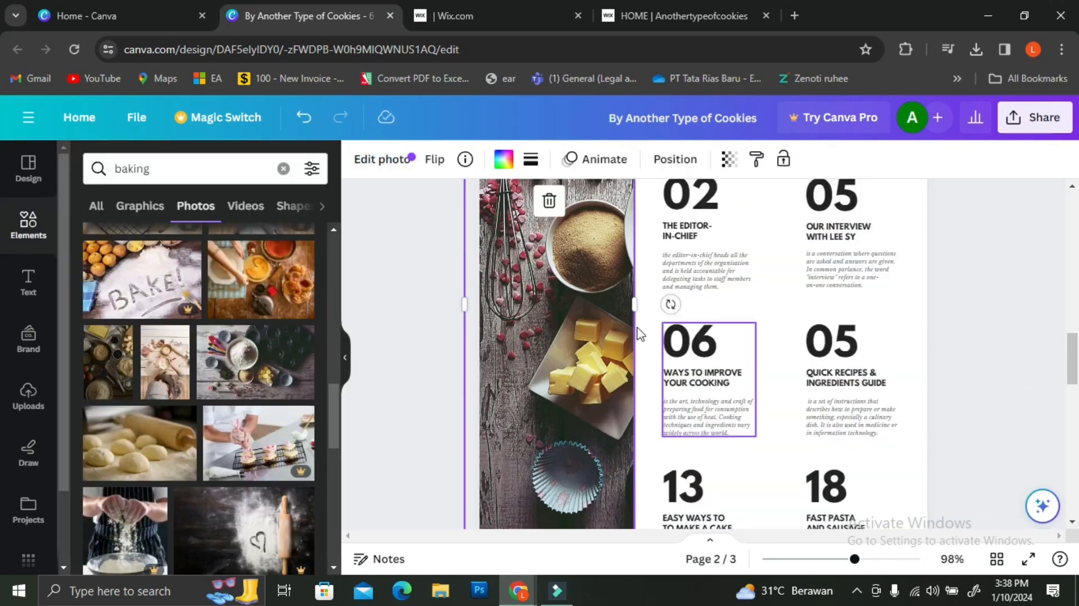
Step: Readjust the baking photo's crop so the whole butter plate fits inside the frame
{"action": "double_click", "coordinate": [576, 331]}
{"action": "left_click_drag", "start_coordinate": [576, 332], "coordinate": [574, 298]}
{"action": "scroll", "coordinate": [573, 298], "scroll_direction": "up", "scroll_amount": 3}
{"action": "key", "text": "Escape"}
{"action": "scroll", "coordinate": [713, 444], "scroll_direction": "down", "scroll_amount": 3}
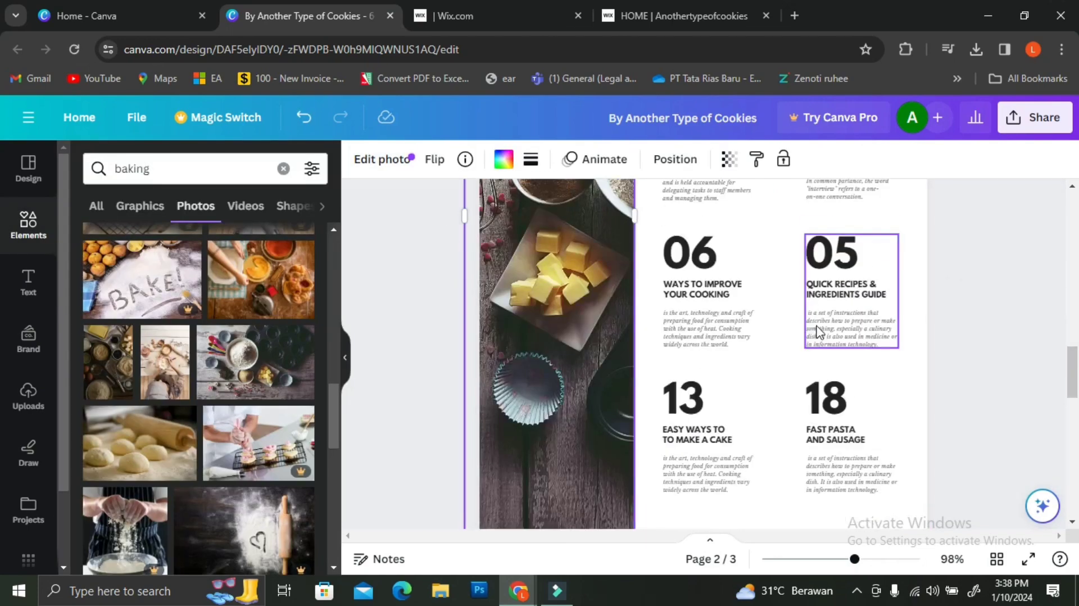
{"action": "scroll", "coordinate": [808, 264], "scroll_direction": "up", "scroll_amount": 5}
{"action": "scroll", "coordinate": [819, 277], "scroll_direction": "down", "scroll_amount": 4}
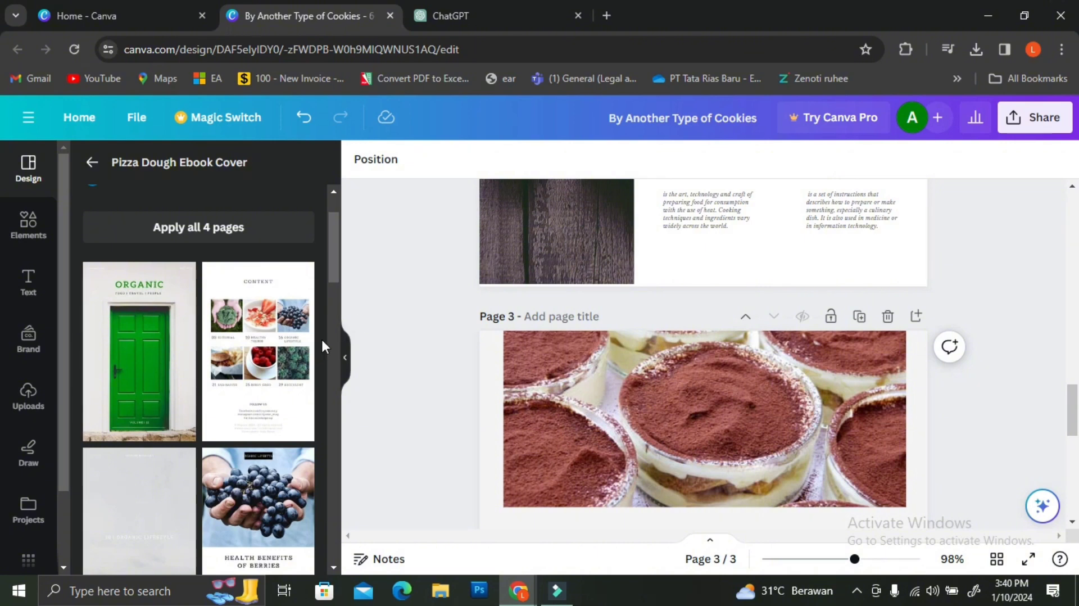
{"action": "scroll", "coordinate": [756, 260], "scroll_direction": "up", "scroll_amount": 4}
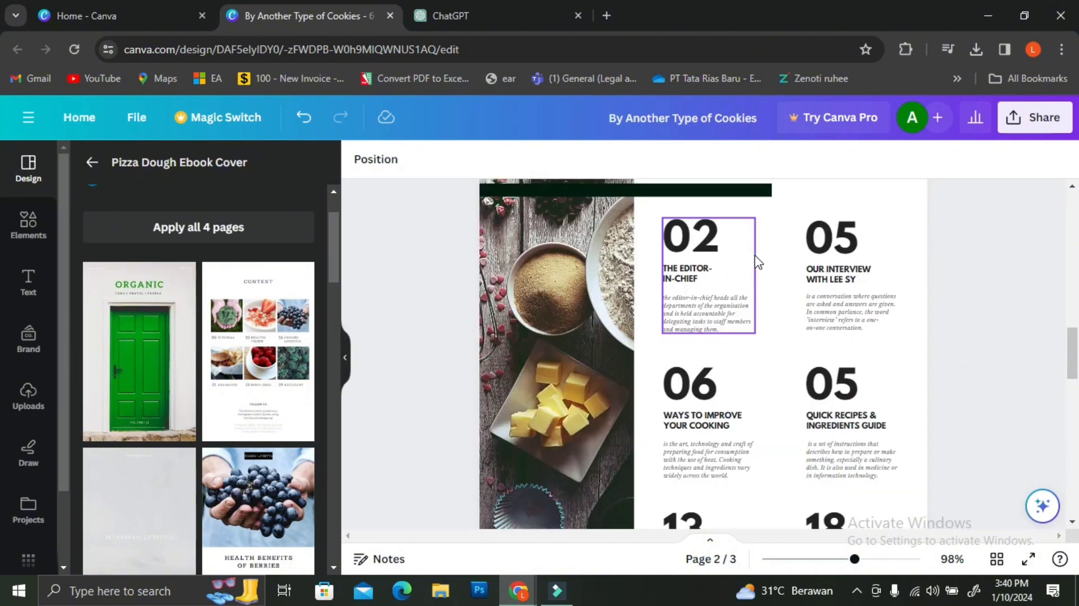
{"action": "left_click", "coordinate": [268, 235]}
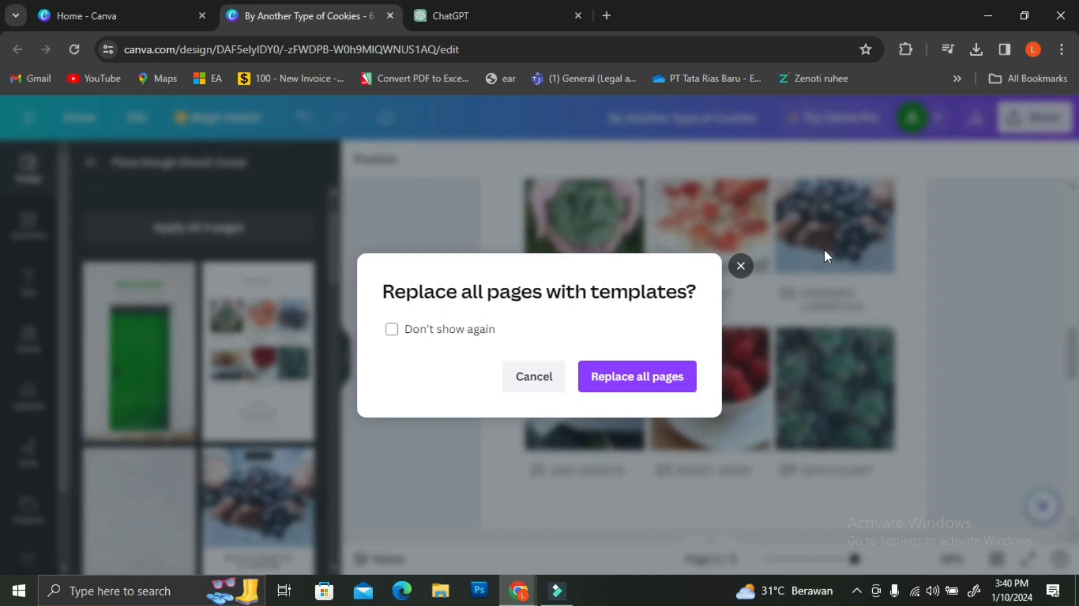
{"action": "left_click", "coordinate": [549, 388]}
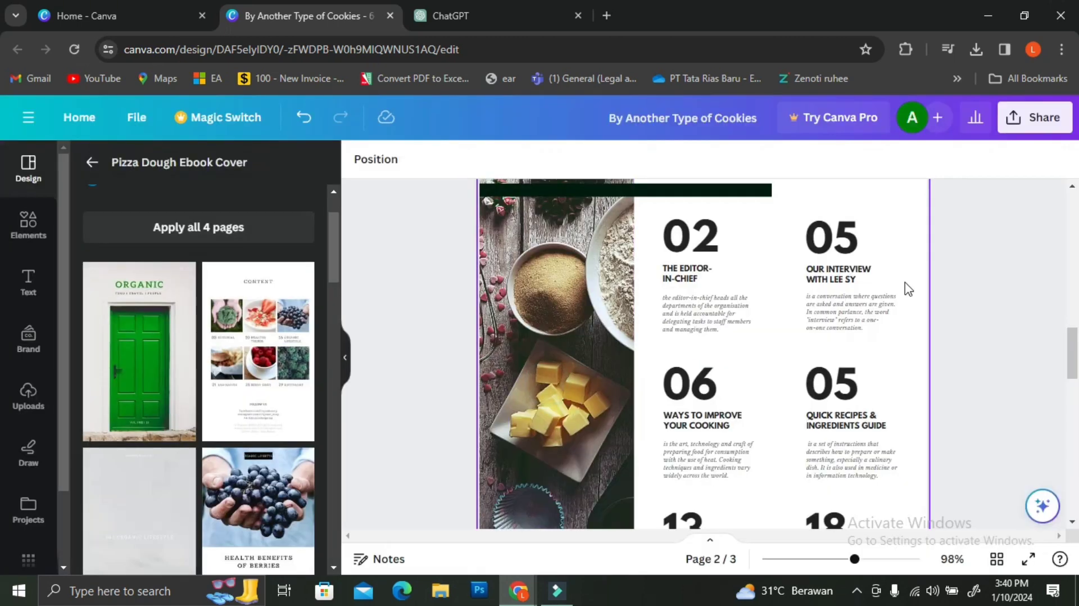
Step: Add a page after the contents page and apply the grape-photo article layout from the Pizza Dough Ebook Cover template
{"action": "scroll", "coordinate": [396, 312], "scroll_direction": "down", "scroll_amount": 8}
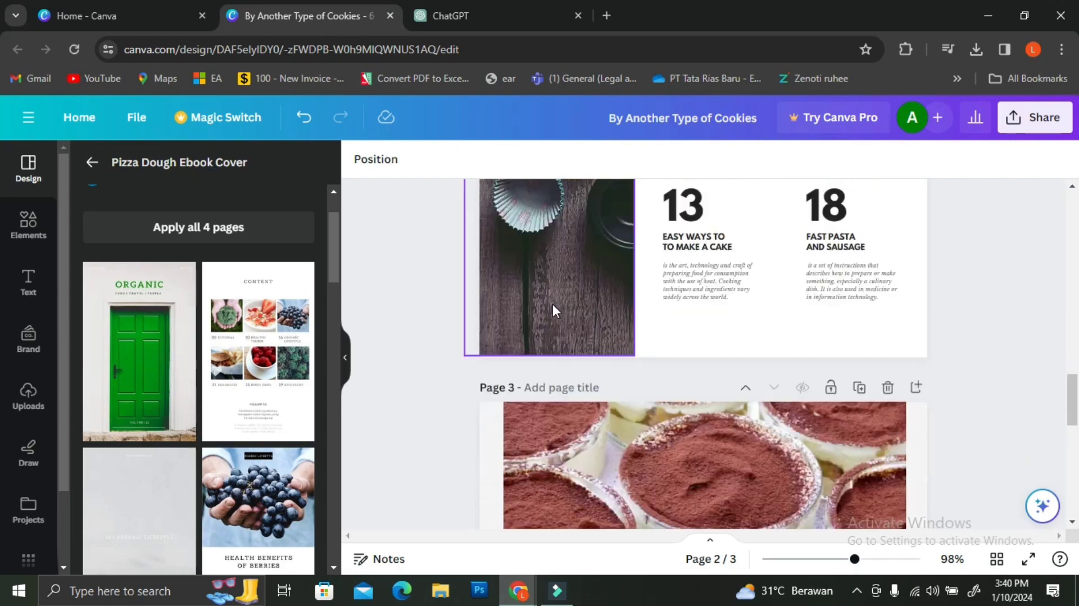
{"action": "scroll", "coordinate": [552, 305], "scroll_direction": "up", "scroll_amount": 5}
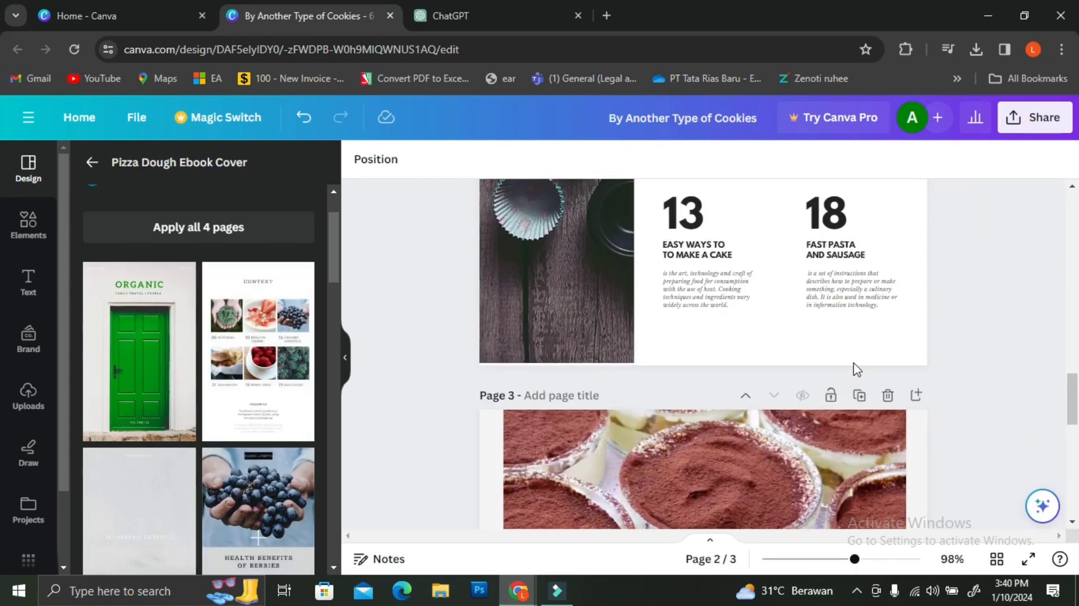
{"action": "scroll", "coordinate": [894, 369], "scroll_direction": "up", "scroll_amount": 10}
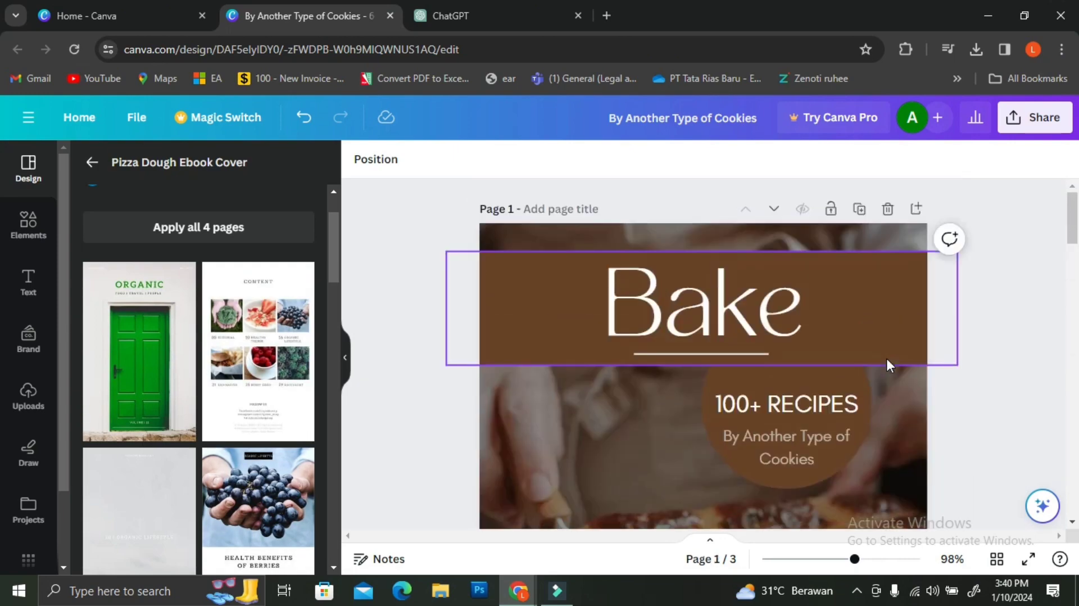
{"action": "scroll", "coordinate": [886, 356], "scroll_direction": "down", "scroll_amount": 4}
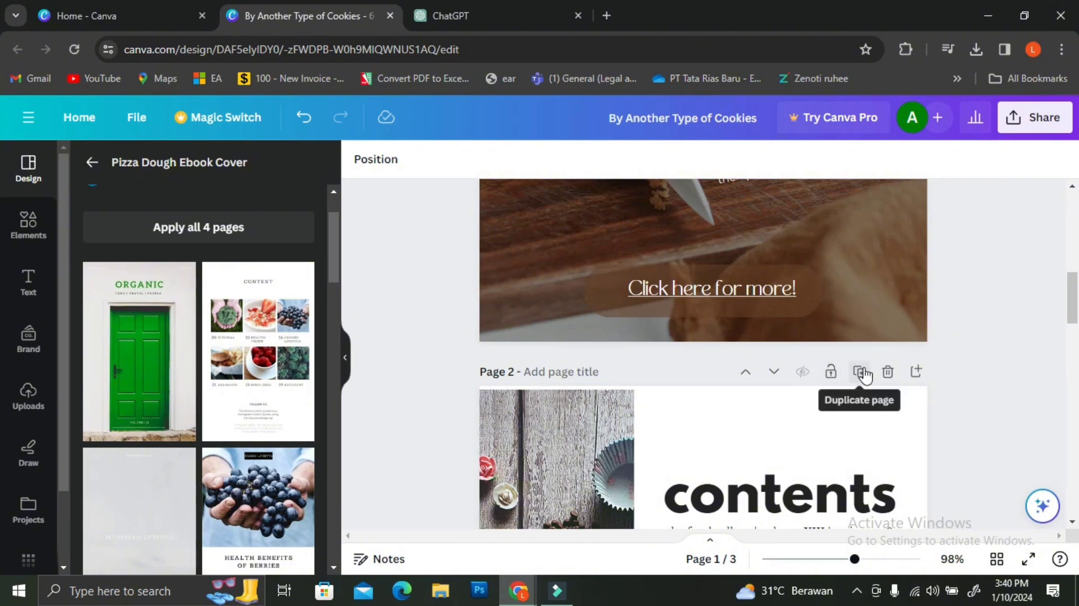
{"action": "left_click", "coordinate": [917, 373]}
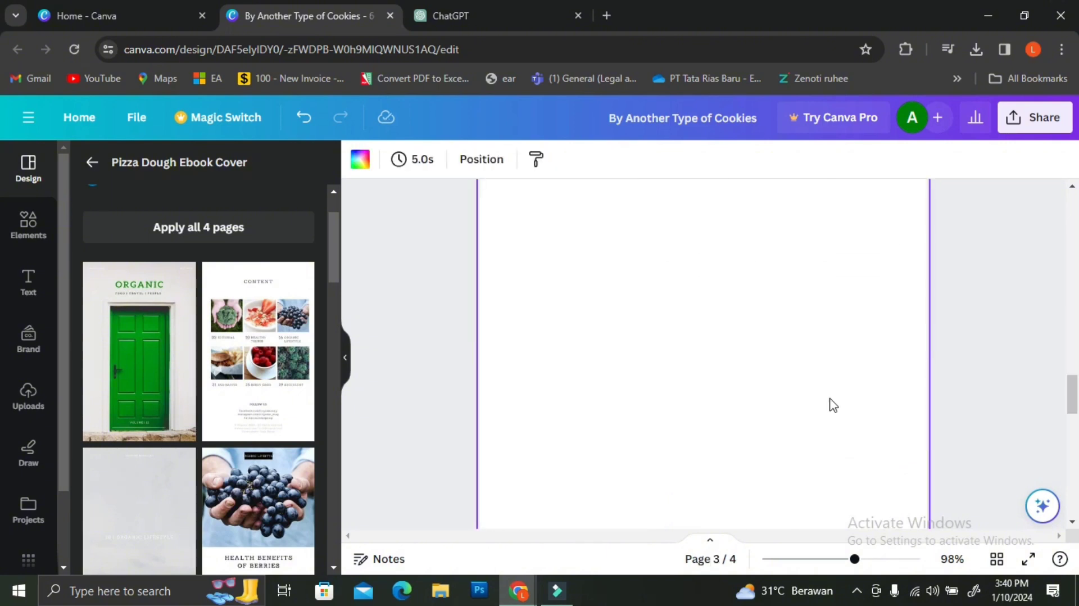
{"action": "scroll", "coordinate": [253, 357], "scroll_direction": "down", "scroll_amount": 3}
{"action": "mouse_move", "coordinate": [260, 415]}
{"action": "left_mouse_down"}
{"action": "mouse_move", "coordinate": [425, 377]}
{"action": "mouse_move", "coordinate": [599, 369]}
{"action": "mouse_move", "coordinate": [646, 332]}
{"action": "mouse_move", "coordinate": [620, 309]}
{"action": "left_mouse_up"}
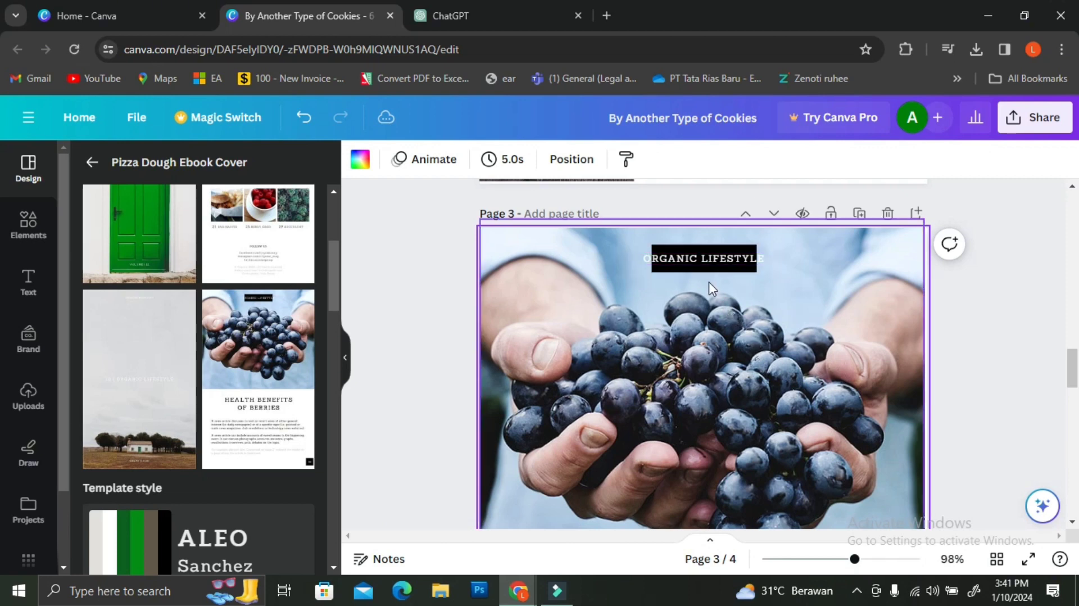
{"action": "left_click", "coordinate": [710, 276]}
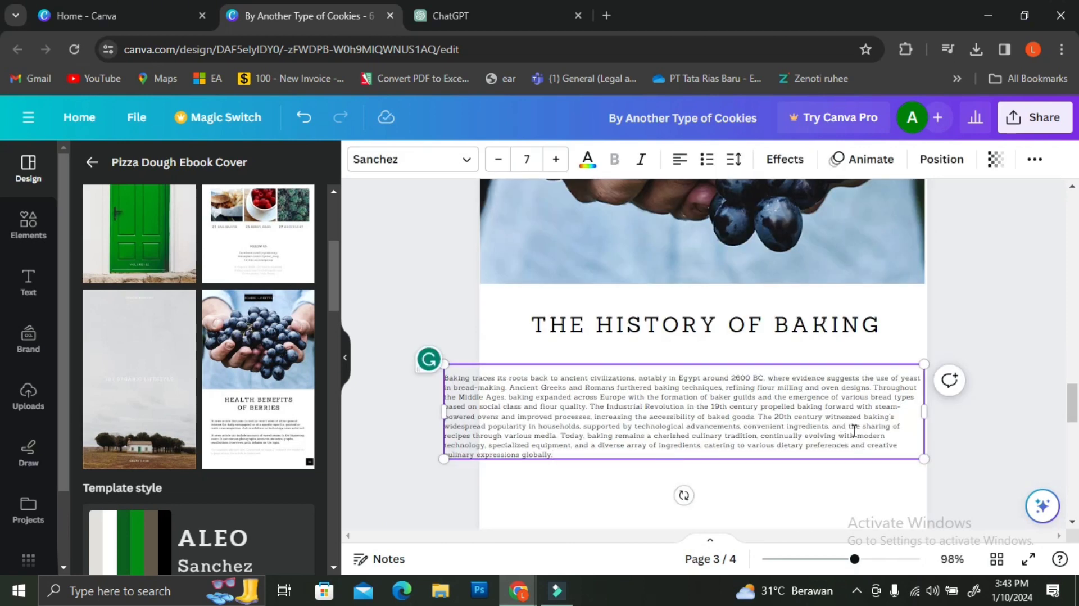
Step: Narrow the baking history paragraph from both sides to fit inside the page margins and set its font size to 10
{"action": "left_click_drag", "start_coordinate": [444, 414], "coordinate": [505, 416]}
{"action": "left_click_drag", "start_coordinate": [925, 418], "coordinate": [889, 419]}
{"action": "left_click", "coordinate": [664, 449]}
{"action": "left_click", "coordinate": [664, 450]}
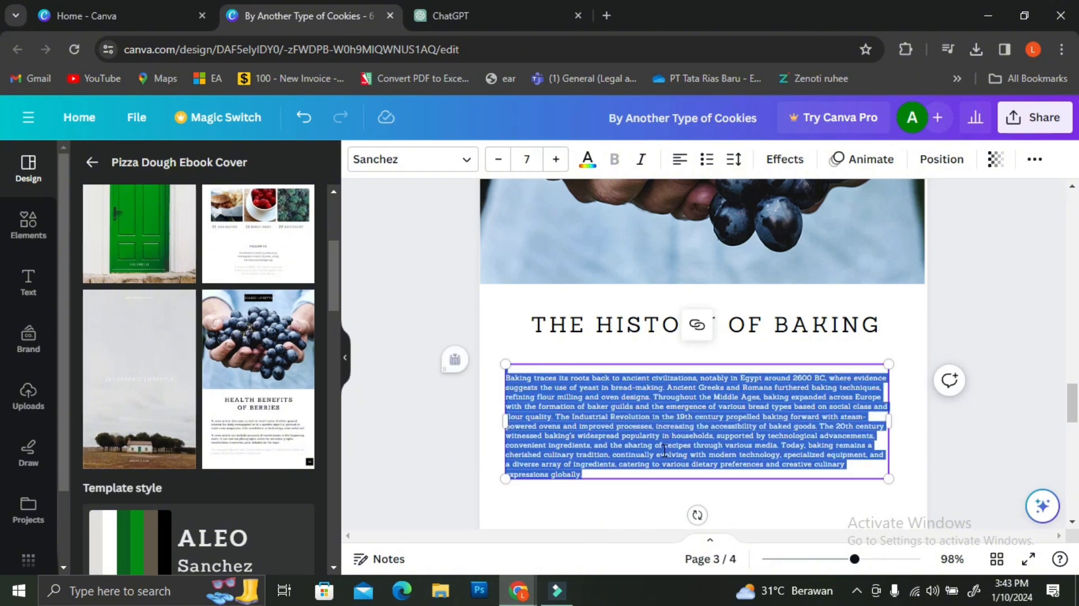
{"action": "left_click", "coordinate": [556, 159]}
{"action": "left_click", "coordinate": [556, 159]}
{"action": "left_click", "coordinate": [556, 159]}
{"action": "left_click", "coordinate": [556, 159]}
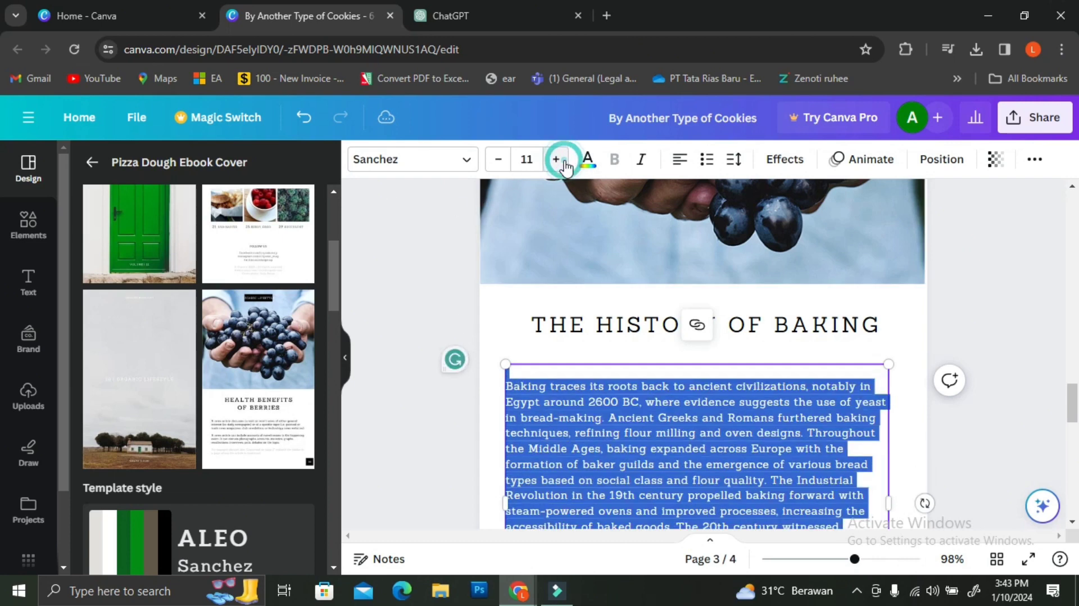
{"action": "left_click", "coordinate": [498, 164]}
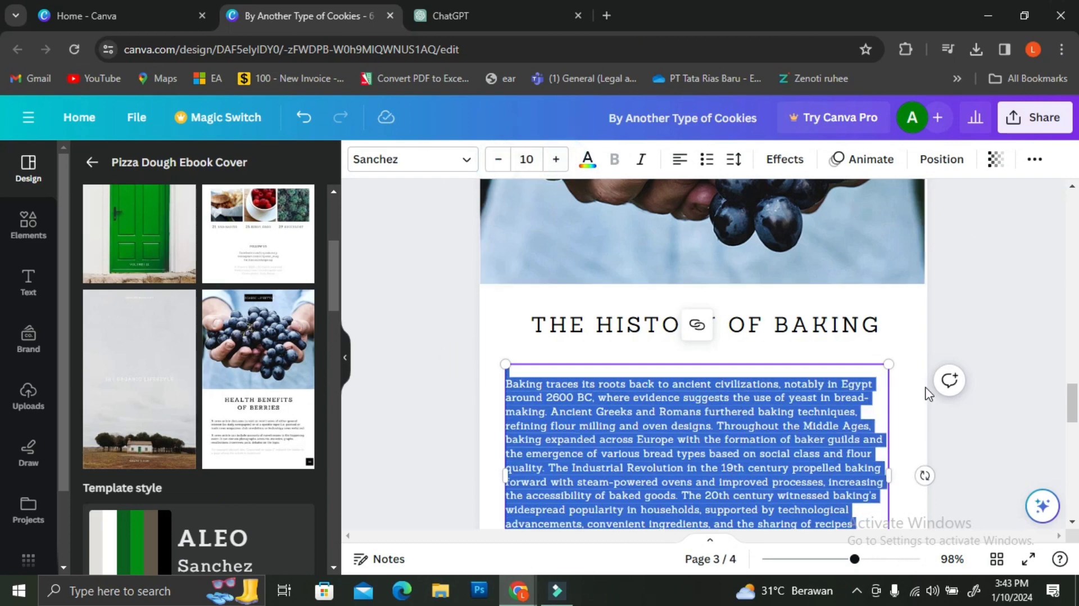
Step: Move the baking history paragraph up, close beneath its heading, so all its text fits on page 3
{"action": "left_click", "coordinate": [968, 428]}
{"action": "scroll", "coordinate": [678, 441], "scroll_direction": "down", "scroll_amount": 3}
{"action": "left_click_drag", "start_coordinate": [722, 344], "coordinate": [731, 319]}
{"action": "scroll", "coordinate": [787, 366], "scroll_direction": "up", "scroll_amount": 2}
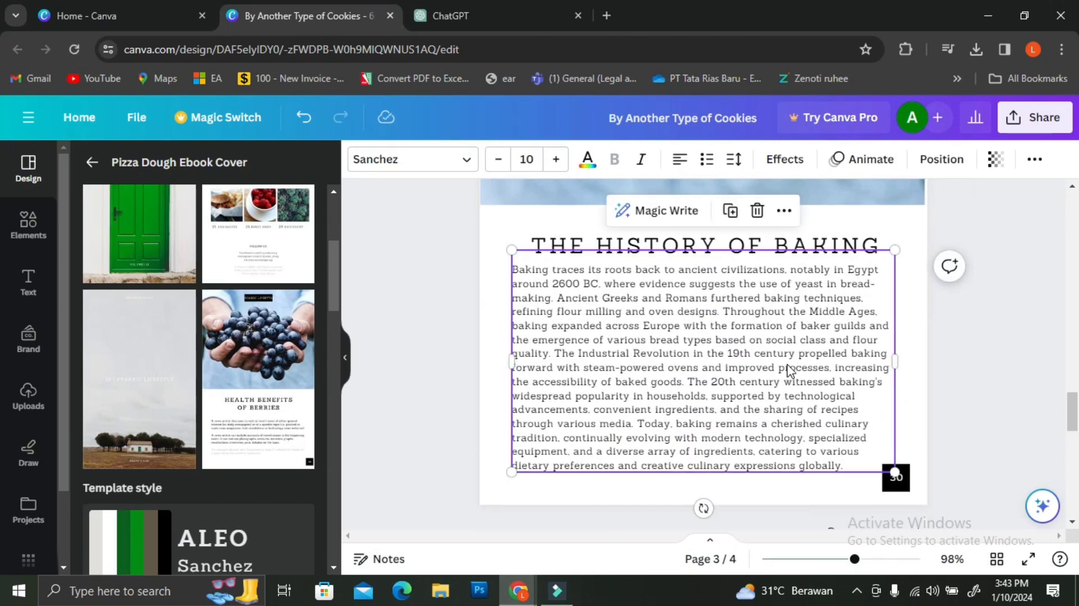
{"action": "left_click", "coordinate": [697, 369]}
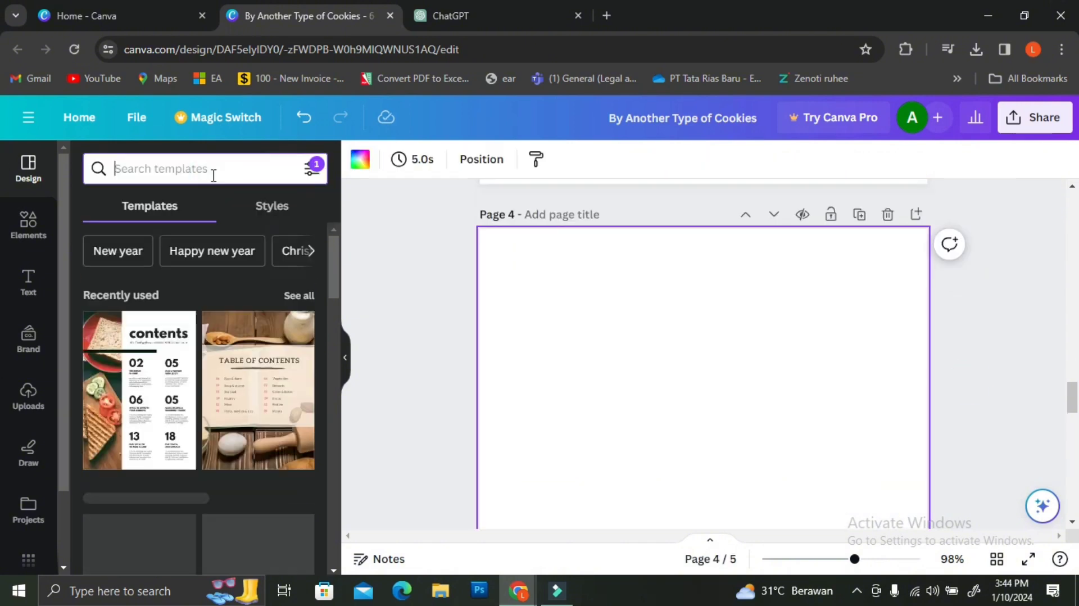
Step: Search the templates for "baking coloring book" and apply the Dinosaur coloring pages template to page 4
{"action": "type", "text": "baking coloring book"}
{"action": "key", "text": "Return"}
{"action": "scroll", "coordinate": [260, 457], "scroll_direction": "down", "scroll_amount": 5}
{"action": "scroll", "coordinate": [261, 457], "scroll_direction": "down", "scroll_amount": 3}
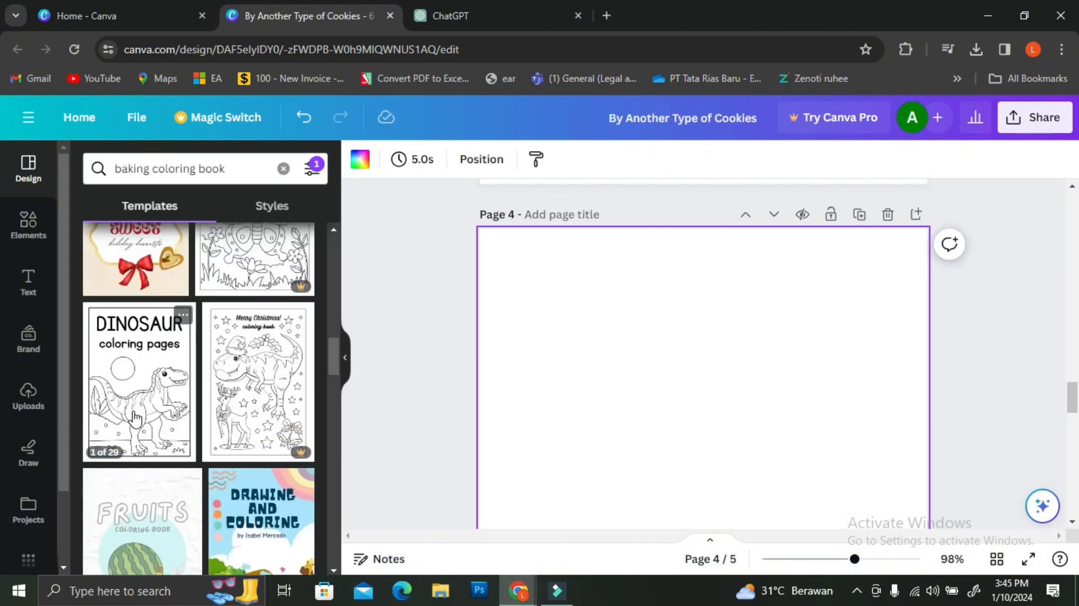
{"action": "left_click", "coordinate": [139, 388]}
Step: Replace the coloring page's title with "LET'S COLOR" and reduce its font size
{"action": "double_click", "coordinate": [696, 354]}
{"action": "type", "text": "LET'S COLOR"}
{"action": "key", "text": "ctrl+a"}
{"action": "left_click", "coordinate": [497, 160]}
{"action": "left_click", "coordinate": [498, 160]}
Step: Change the coloring page's subtitle to "before we bake!", slightly smaller, and move it up directly beneath the title
{"action": "left_click_drag", "start_coordinate": [546, 416], "coordinate": [862, 416]}
{"action": "type", "text": "before we bake!"}
{"action": "key", "text": "ctrl+a"}
{"action": "left_click", "coordinate": [497, 160]}
{"action": "left_click_drag", "start_coordinate": [702, 389], "coordinate": [703, 344]}
{"action": "left_click", "coordinate": [1009, 403]}
Step: Search the graphics for "cookies" and place an outline drawing of three cookies on the coloring page
{"action": "left_click", "coordinate": [28, 225]}
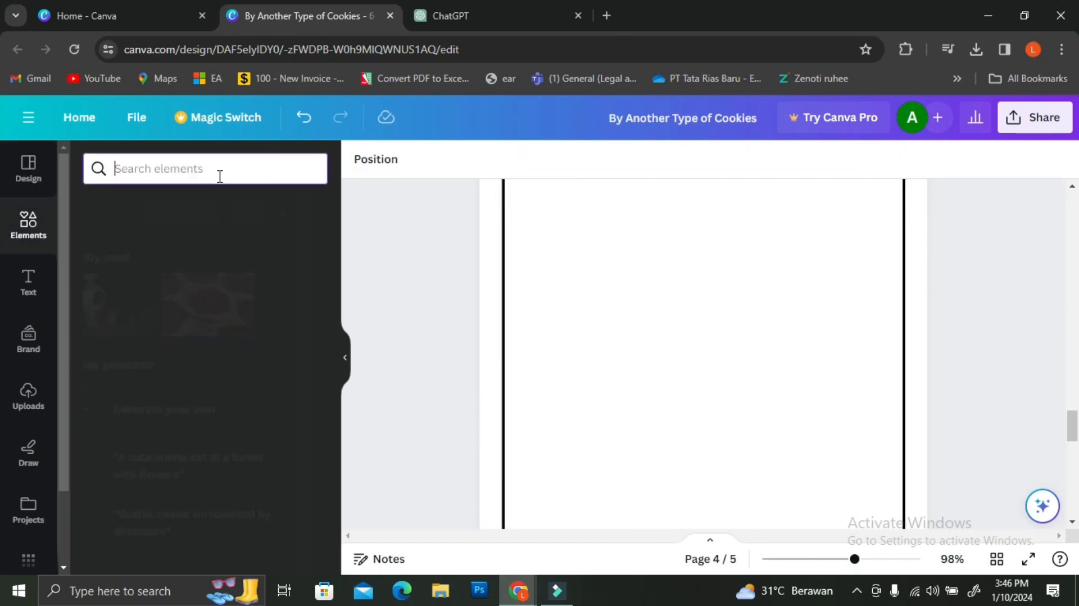
{"action": "type", "text": "cookies"}
{"action": "key", "text": "Return"}
{"action": "left_click", "coordinate": [140, 205]}
{"action": "left_click", "coordinate": [277, 365]}
{"action": "left_click_drag", "start_coordinate": [695, 270], "coordinate": [638, 423]}
Step: Search the graphics for "plate" and try to layer a plate with the cookies on the coloring page
{"action": "triple_click", "coordinate": [218, 168]}
{"action": "type", "text": "plate"}
{"action": "key", "text": "Return"}
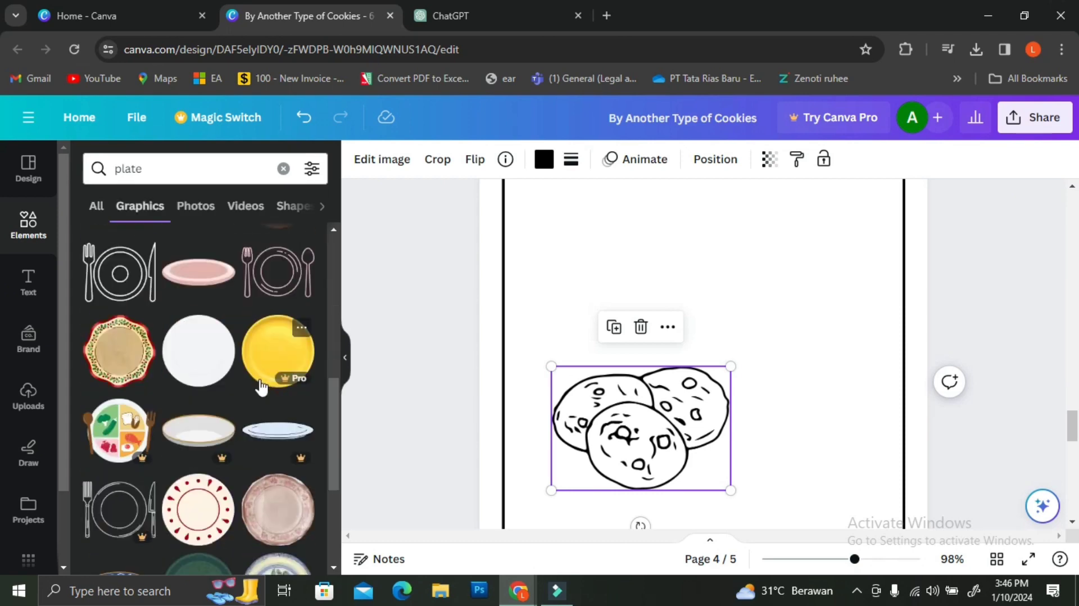
{"action": "left_click_drag", "start_coordinate": [199, 368], "coordinate": [708, 299]}
{"action": "right_click", "coordinate": [708, 299]}
{"action": "mouse_move", "coordinate": [723, 293]}
{"action": "left_click", "coordinate": [585, 356]}
{"action": "left_click_drag", "start_coordinate": [619, 450], "coordinate": [637, 448]}
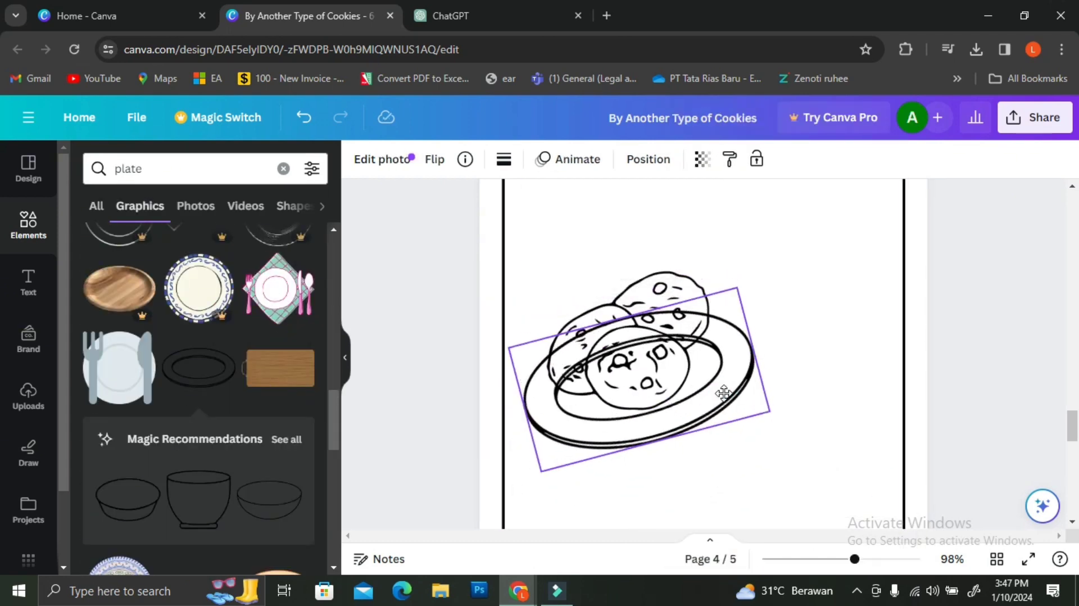
Step: Delete the plate and add the outlined tiramisu glass, found by searching "tiramisu", with the cookies shifted to its left
{"action": "left_click", "coordinate": [723, 390]}
{"action": "triple_click", "coordinate": [191, 169]}
{"action": "type", "text": "tiramisu"}
{"action": "key", "text": "Return"}
{"action": "key", "text": "Delete"}
{"action": "left_click_drag", "start_coordinate": [658, 347], "coordinate": [607, 367]}
{"action": "left_click", "coordinate": [277, 481]}
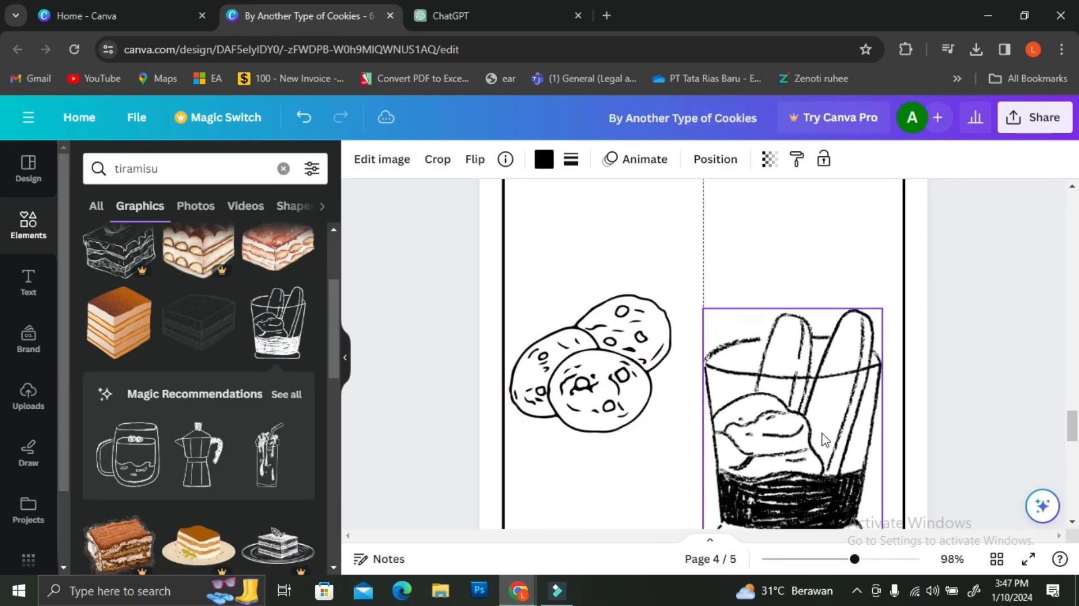
Step: Search for "muffin", place the outlined muffin in the coloring page's lower left, and move the cookies between it and the tiramisu glass
{"action": "triple_click", "coordinate": [191, 169]}
{"action": "type", "text": "muffin"}
{"action": "key", "text": "Return"}
{"action": "left_click", "coordinate": [119, 338]}
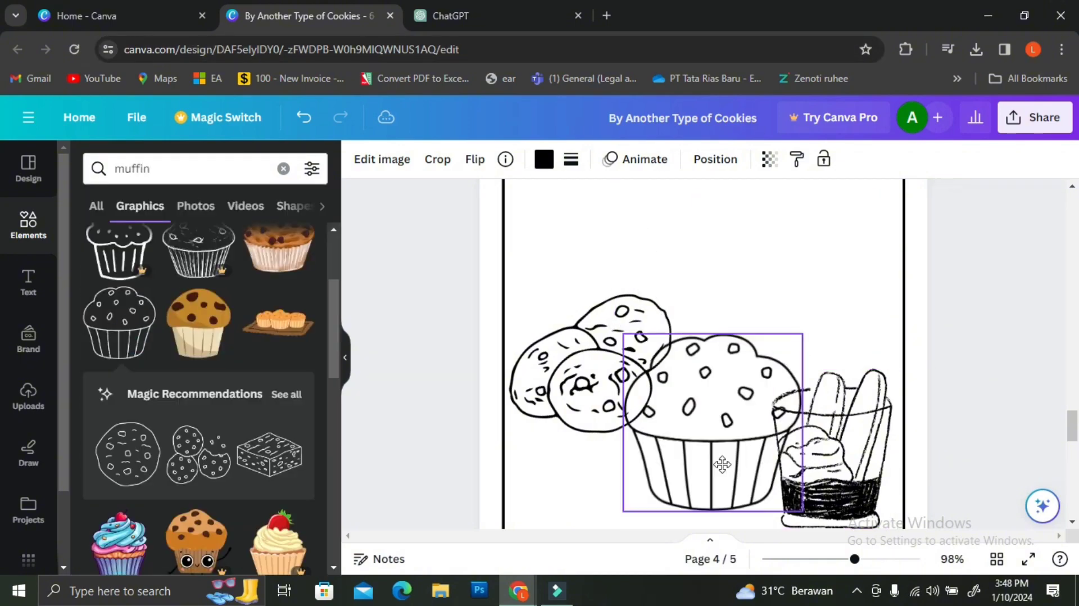
{"action": "left_click_drag", "start_coordinate": [718, 404], "coordinate": [567, 506]}
{"action": "left_click_drag", "start_coordinate": [596, 362], "coordinate": [697, 450]}
Step: Search the graphics for "red velvet" and "macaroon" and look for a suitable drawing to color
{"action": "triple_click", "coordinate": [257, 171]}
{"action": "type", "text": "red velvet"}
{"action": "key", "text": "Return"}
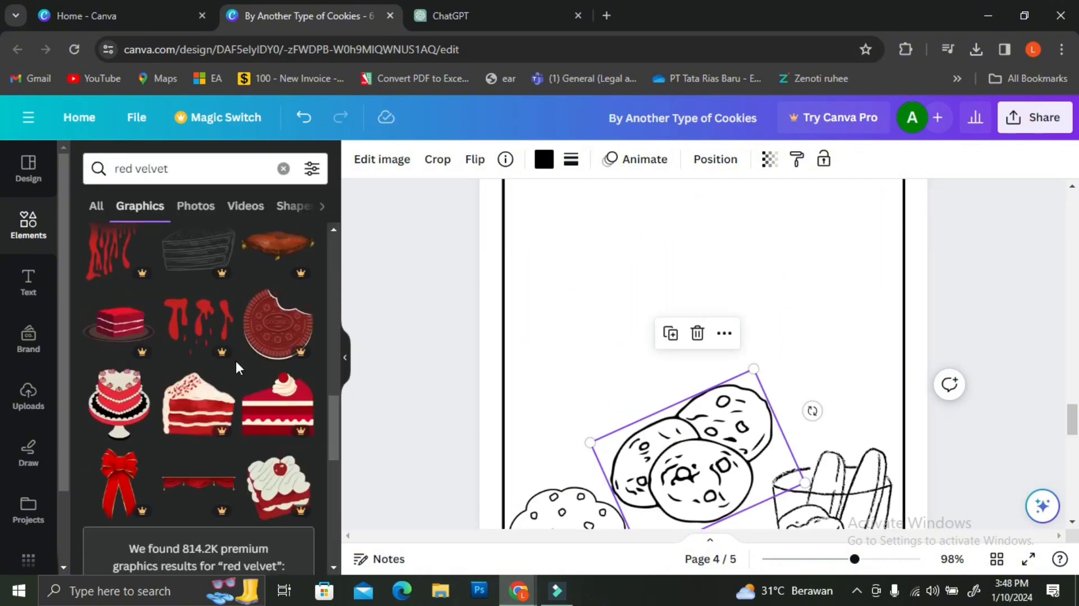
{"action": "triple_click", "coordinate": [246, 167]}
{"action": "type", "text": "macaroon"}
{"action": "key", "text": "Return"}
{"action": "left_click", "coordinate": [300, 297]}
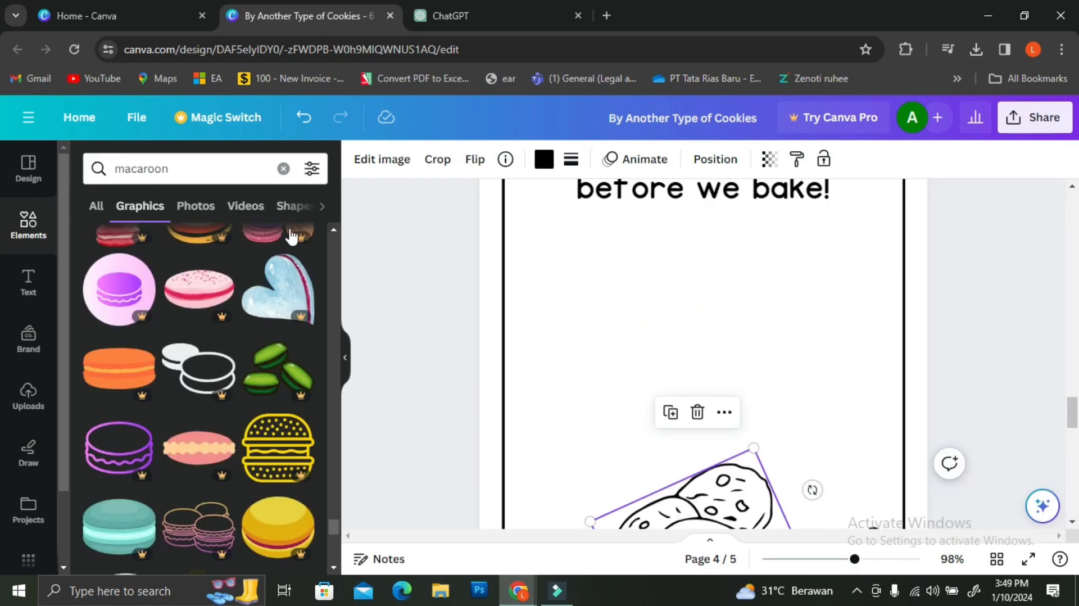
Step: Search the graphics for "eclair" and place the sketched eclair along the right side of the coloring page
{"action": "left_click", "coordinate": [283, 168]}
{"action": "type", "text": "eclair"}
{"action": "key", "text": "Return"}
{"action": "left_click", "coordinate": [279, 244]}
{"action": "scroll", "coordinate": [703, 337], "scroll_direction": "up", "scroll_amount": 5}
{"action": "left_click_drag", "start_coordinate": [703, 484], "coordinate": [812, 482]}
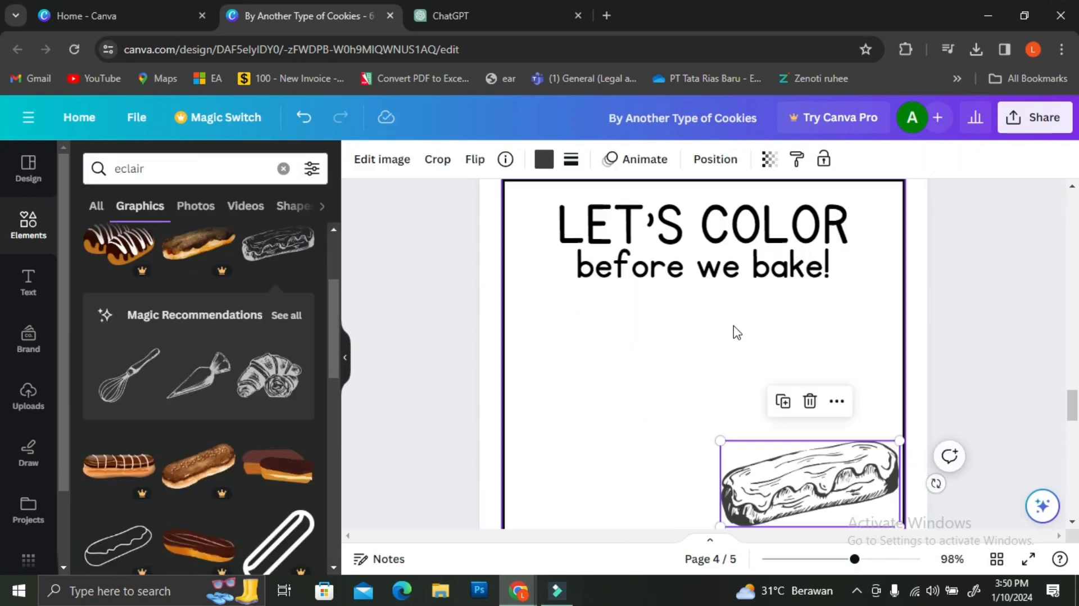
Step: Add the sketched whisk graphic and position it on the left side of the coloring page, opposite the eclair
{"action": "scroll", "coordinate": [735, 332], "scroll_direction": "down", "scroll_amount": 5}
{"action": "scroll", "coordinate": [199, 394], "scroll_direction": "down", "scroll_amount": 6}
{"action": "left_click", "coordinate": [201, 307]}
{"action": "scroll", "coordinate": [703, 338], "scroll_direction": "up", "scroll_amount": 3}
{"action": "left_click_drag", "start_coordinate": [639, 412], "coordinate": [576, 209]}
Step: Search the elements for "sugar" and place a dark grey speckle graphic above the eclair
{"action": "left_click", "coordinate": [283, 169]}
{"action": "type", "text": "sugar"}
{"action": "key", "text": "Return"}
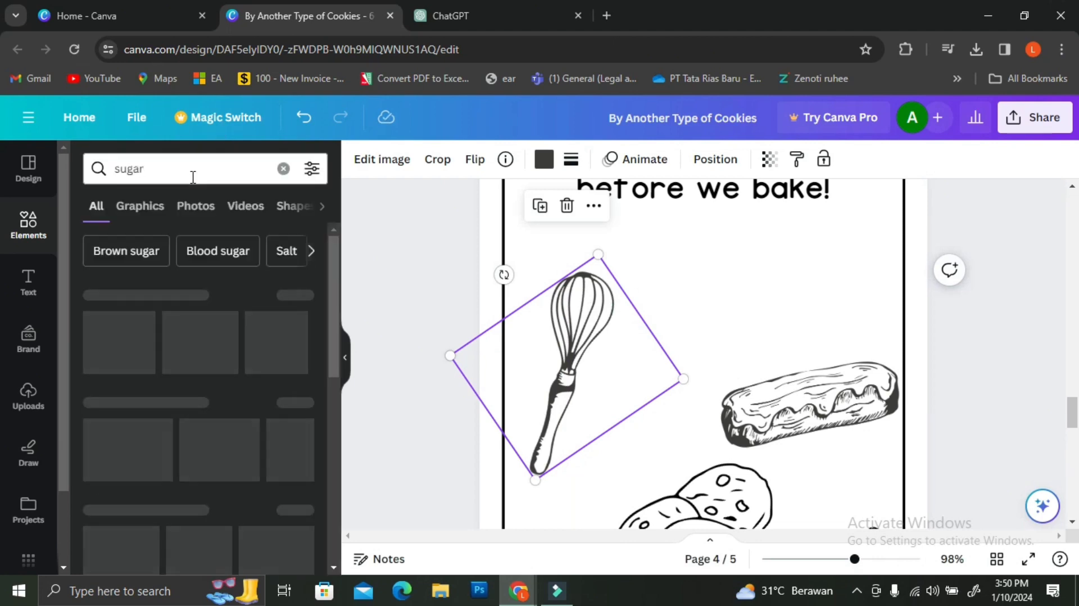
{"action": "left_click", "coordinate": [133, 513]}
{"action": "left_click", "coordinate": [544, 159]}
{"action": "left_click_drag", "start_coordinate": [704, 394], "coordinate": [771, 317]}
Step: Position another copy of the sugar speckles around the tiramisu glass, below the eclair
{"action": "scroll", "coordinate": [704, 337], "scroll_direction": "down", "scroll_amount": 3}
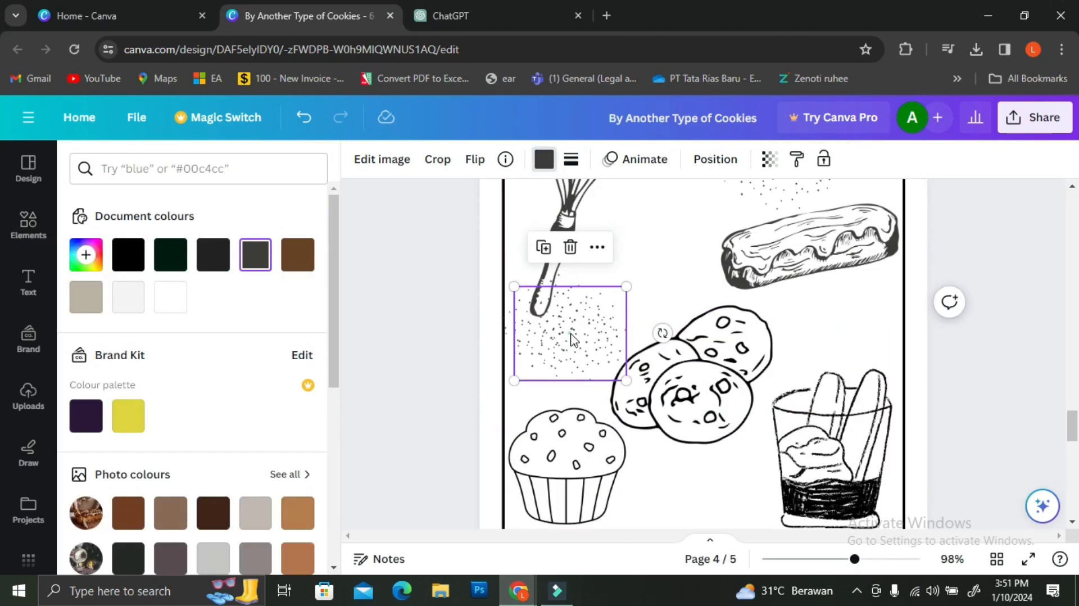
{"action": "left_click_drag", "start_coordinate": [571, 333], "coordinate": [843, 446]}
{"action": "scroll", "coordinate": [703, 338], "scroll_direction": "up", "scroll_amount": 3}
Step: Search the graphics for "flour" and place the bread rolls beneath the subtitle, recolored with dark grey outlines and a very light grey fill
{"action": "left_click", "coordinate": [28, 225]}
{"action": "left_click", "coordinate": [216, 169]}
{"action": "type", "text": "flour"}
{"action": "key", "text": "Return"}
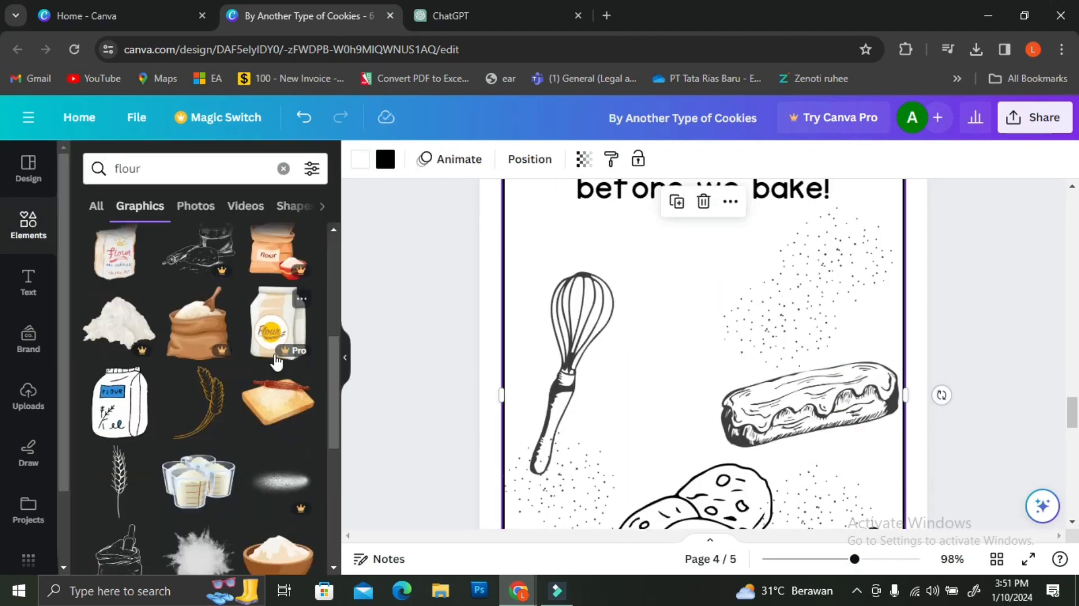
{"action": "left_click", "coordinate": [199, 456]}
{"action": "left_click", "coordinate": [544, 159]}
{"action": "left_click_drag", "start_coordinate": [699, 398], "coordinate": [687, 265]}
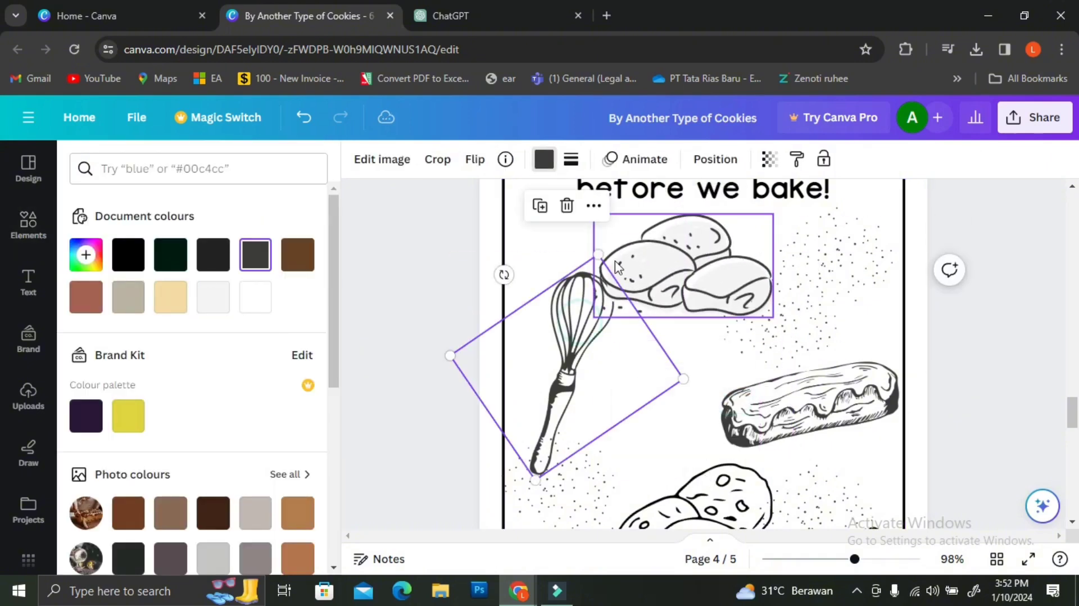
{"action": "left_click", "coordinate": [212, 296]}
{"action": "left_click", "coordinate": [28, 225]}
Step: Add a page after the tiramisu recipe and apply the Easy Chocolate Chip Cookie template, found by searching "recipe"
{"action": "scroll", "coordinate": [863, 372], "scroll_direction": "down", "scroll_amount": 5}
{"action": "scroll", "coordinate": [706, 342], "scroll_direction": "down", "scroll_amount": 10}
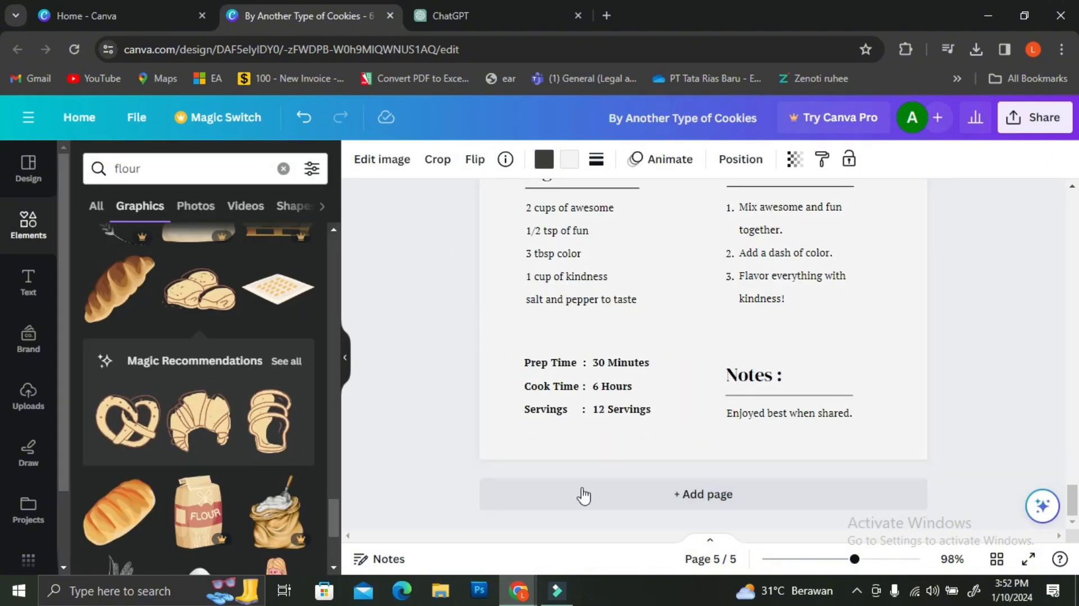
{"action": "left_click", "coordinate": [703, 494]}
{"action": "left_click", "coordinate": [28, 169]}
{"action": "triple_click", "coordinate": [213, 168]}
{"action": "type", "text": "recipe"}
{"action": "key", "text": "Return"}
{"action": "scroll", "coordinate": [197, 365], "scroll_direction": "down", "scroll_amount": 3}
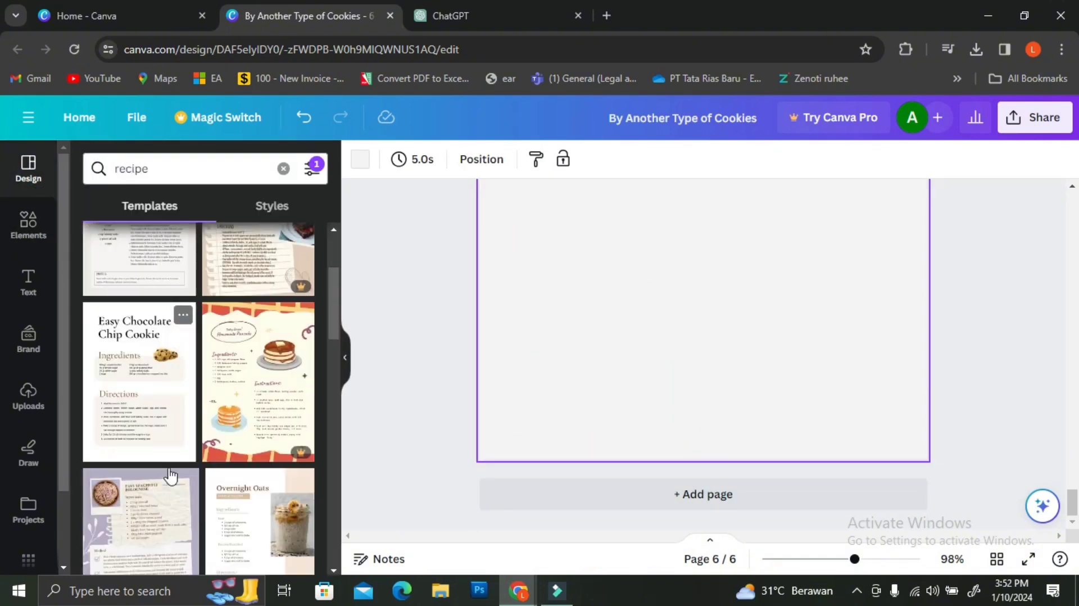
{"action": "left_click", "coordinate": [135, 349]}
Step: Add page 7 at the end and apply the pink cute recipe card template with the Strawberry cupcake recipe
{"action": "scroll", "coordinate": [733, 275], "scroll_direction": "up", "scroll_amount": 5}
{"action": "scroll", "coordinate": [726, 337], "scroll_direction": "down", "scroll_amount": 5}
{"action": "left_click", "coordinate": [636, 493]}
{"action": "scroll", "coordinate": [197, 366], "scroll_direction": "down", "scroll_amount": 5}
{"action": "left_click", "coordinate": [265, 394]}
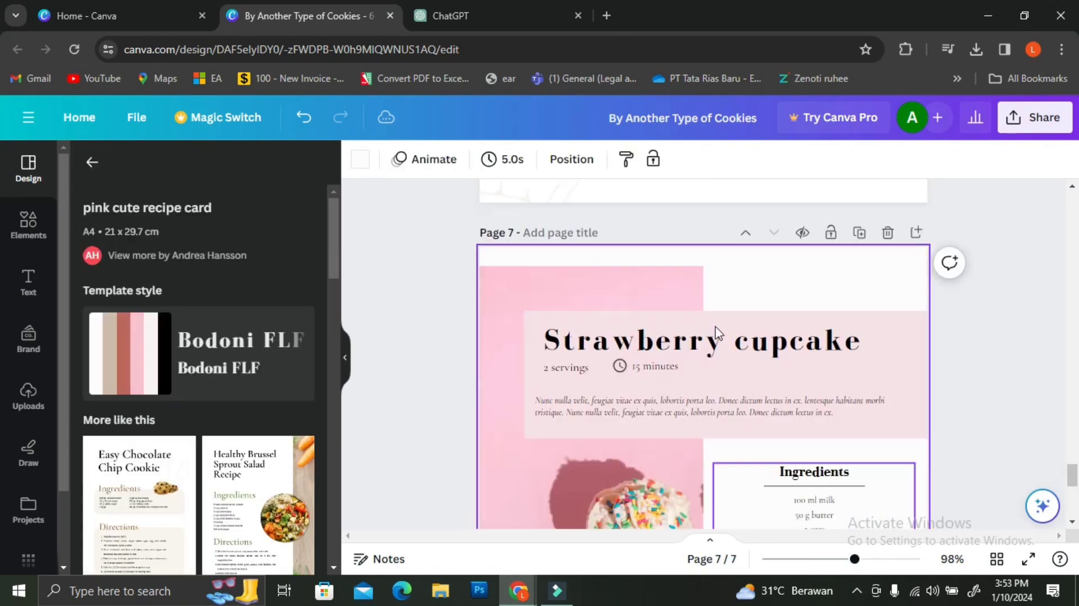
Step: Add page 8, search the templates for "notes", and apply the Beige Clean and Minimalist Simple Lined Paper Notes Document A4 template
{"action": "scroll", "coordinate": [725, 321], "scroll_direction": "up", "scroll_amount": 15}
{"action": "scroll", "coordinate": [726, 325], "scroll_direction": "down", "scroll_amount": 15}
{"action": "scroll", "coordinate": [725, 325], "scroll_direction": "down", "scroll_amount": 10}
{"action": "left_click", "coordinate": [704, 495]}
{"action": "scroll", "coordinate": [197, 366], "scroll_direction": "down", "scroll_amount": 5}
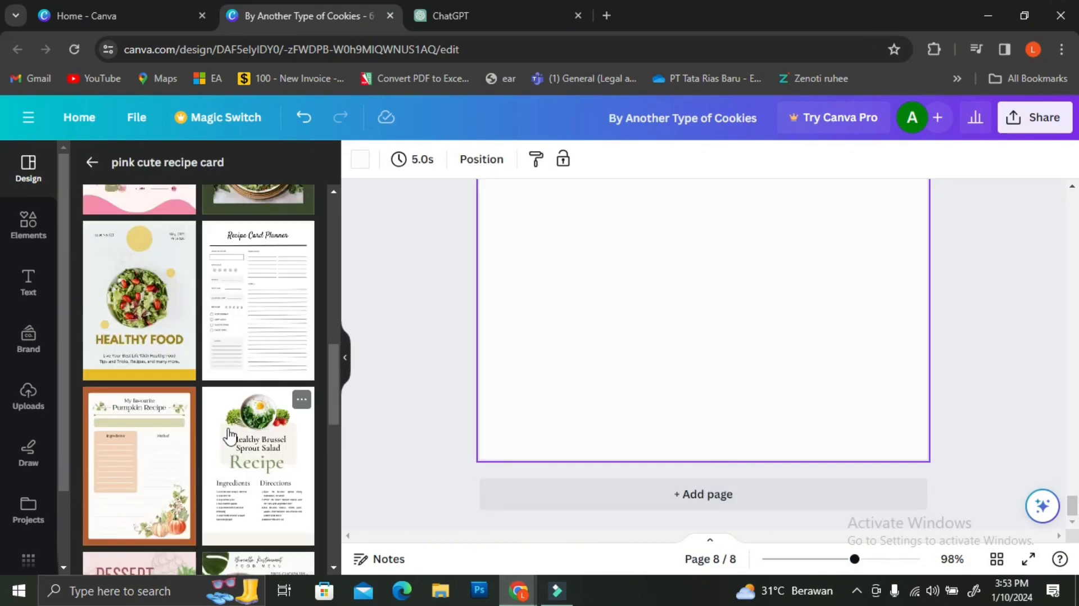
{"action": "left_click", "coordinate": [89, 162]}
{"action": "triple_click", "coordinate": [186, 168]}
{"action": "type", "text": "notes"}
{"action": "key", "text": "Return"}
{"action": "scroll", "coordinate": [281, 348], "scroll_direction": "down", "scroll_amount": 10}
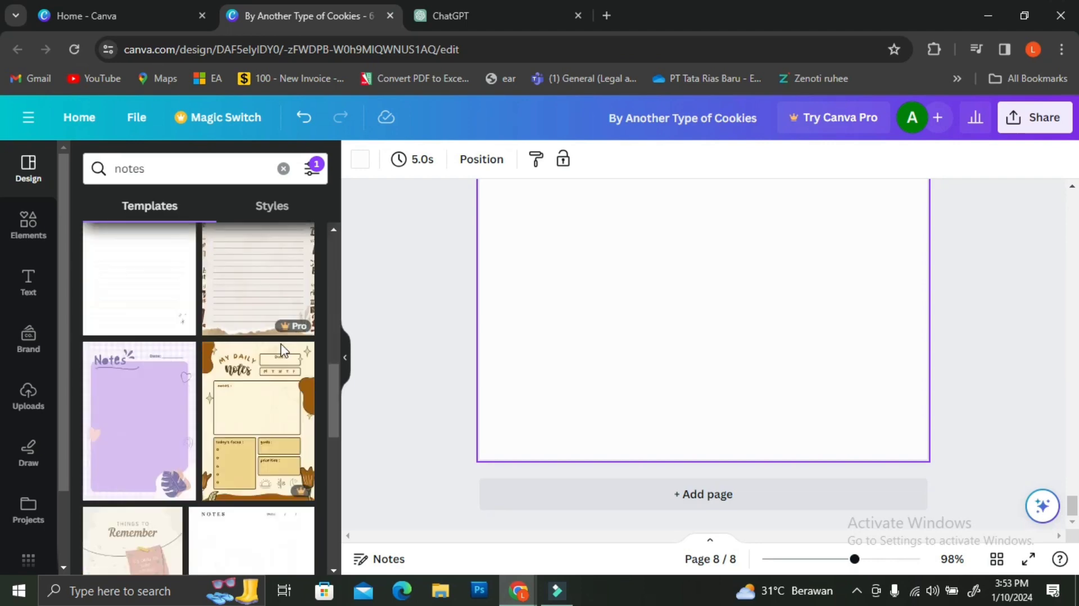
{"action": "left_click", "coordinate": [139, 315]}
Step: Duplicate the "my notes" page twice
{"action": "scroll", "coordinate": [817, 330], "scroll_direction": "up", "scroll_amount": 12}
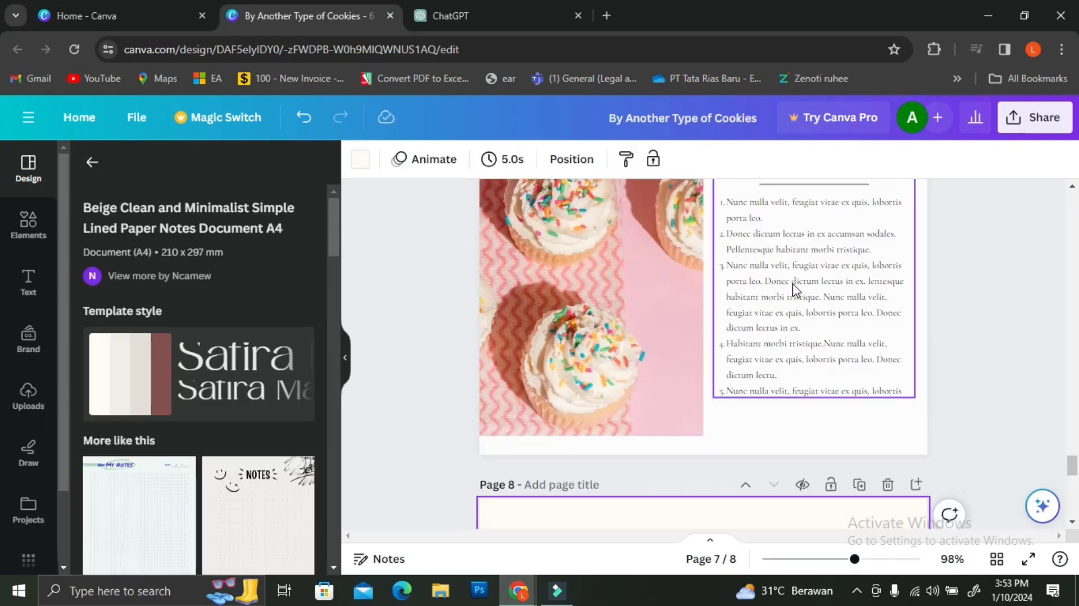
{"action": "scroll", "coordinate": [796, 292], "scroll_direction": "down", "scroll_amount": 3}
{"action": "left_click", "coordinate": [861, 326]}
{"action": "left_click", "coordinate": [861, 326]}
Step: Look over the finished pages and review the order of the whole ebook in grid view
{"action": "scroll", "coordinate": [800, 369], "scroll_direction": "down", "scroll_amount": 2}
{"action": "scroll", "coordinate": [800, 368], "scroll_direction": "up", "scroll_amount": 15}
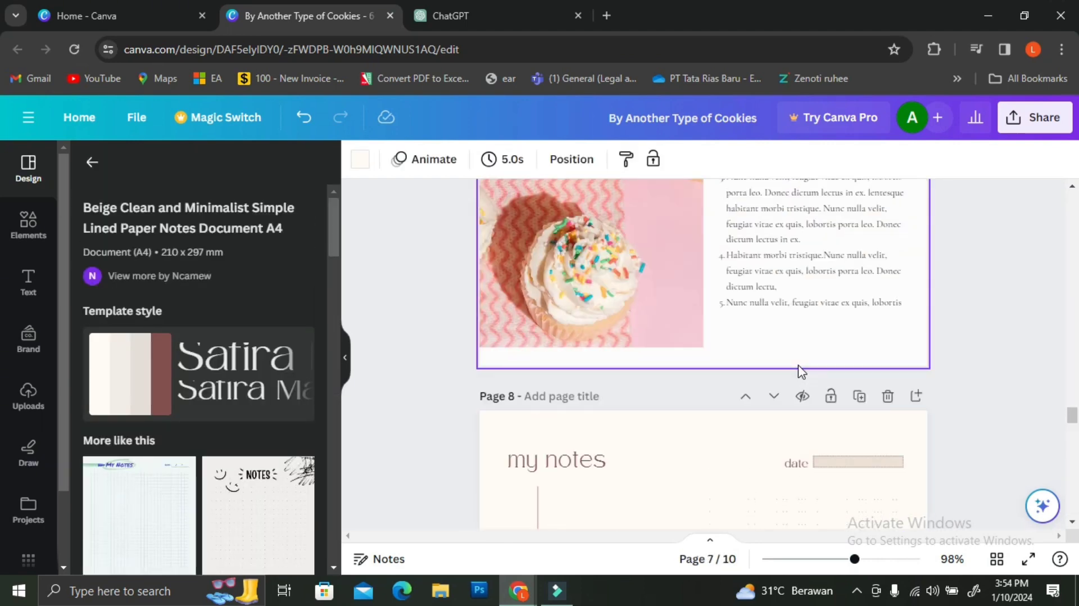
{"action": "scroll", "coordinate": [804, 367], "scroll_direction": "down", "scroll_amount": 4}
{"action": "scroll", "coordinate": [1038, 301], "scroll_direction": "up", "scroll_amount": 3}
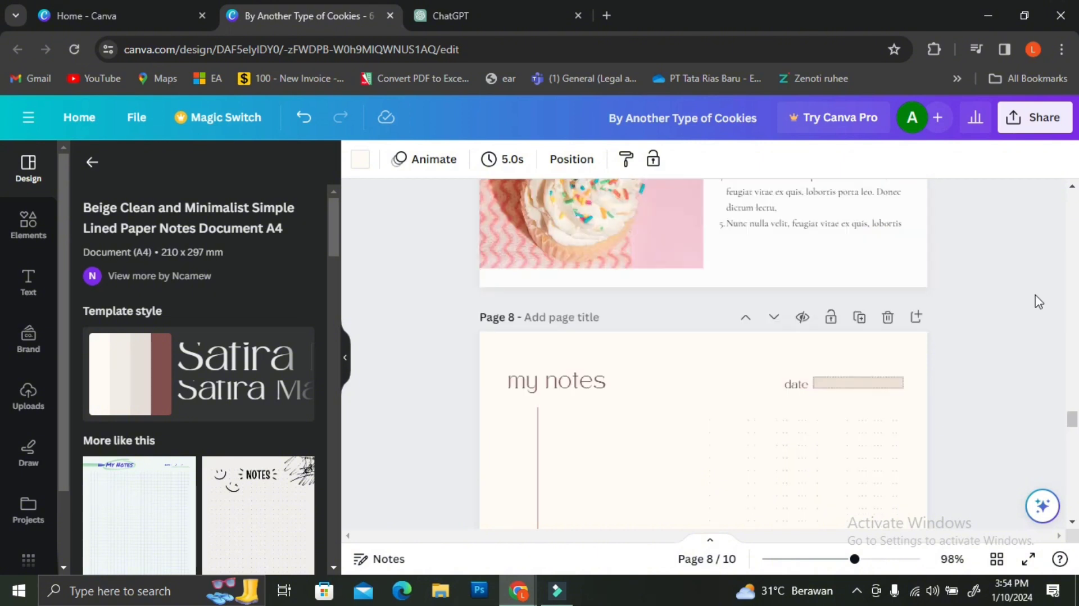
{"action": "left_click", "coordinate": [997, 559]}
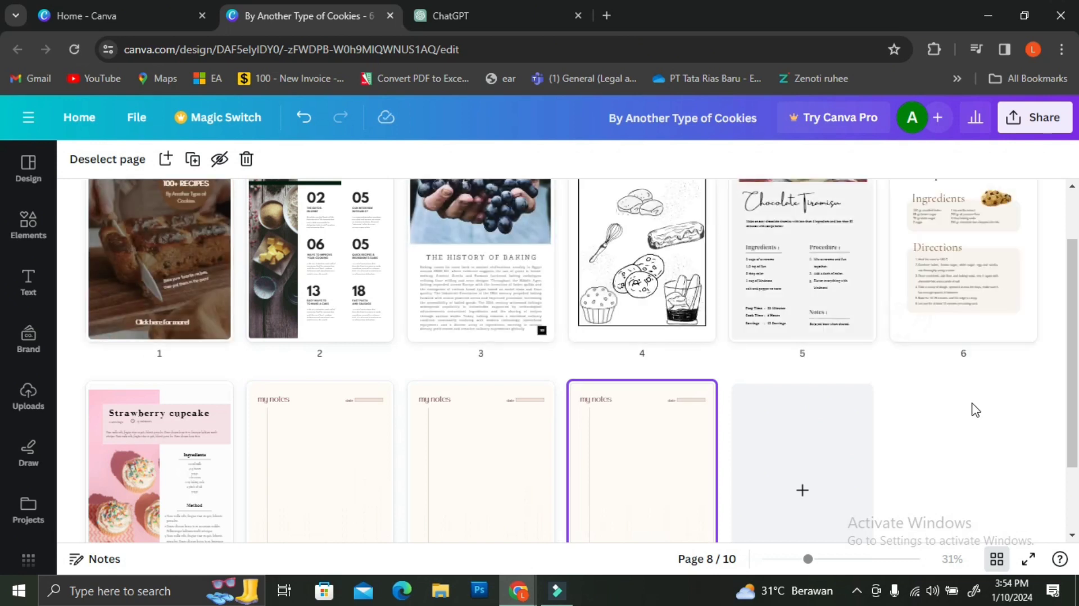
{"action": "scroll", "coordinate": [976, 414], "scroll_direction": "up", "scroll_amount": 2}
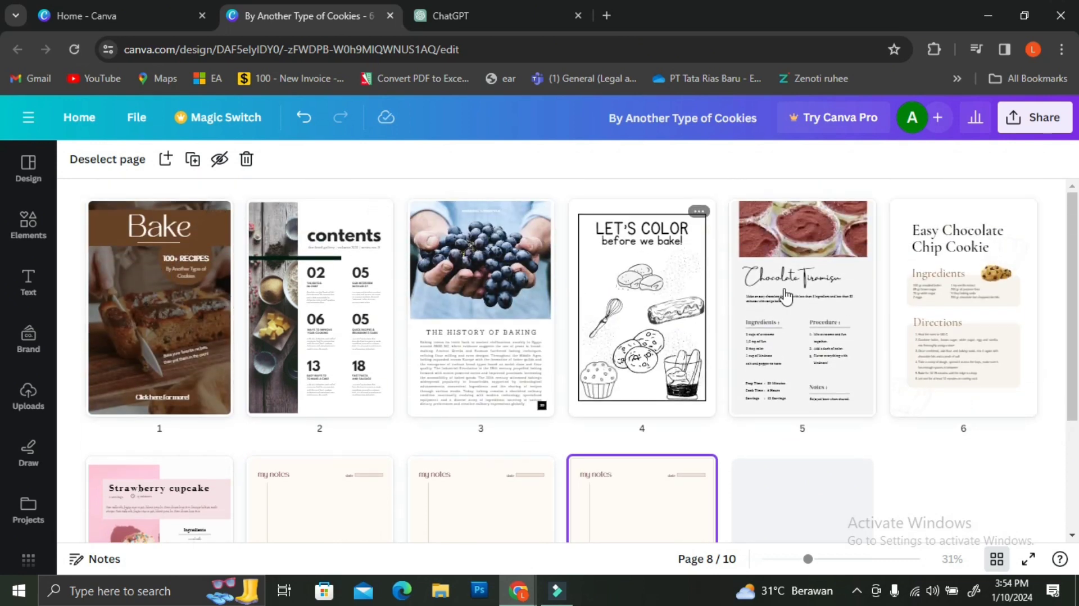
Step: Download all 10 pages of the ebook as a PDF Standard file
{"action": "scroll", "coordinate": [441, 388], "scroll_direction": "down", "scroll_amount": 4}
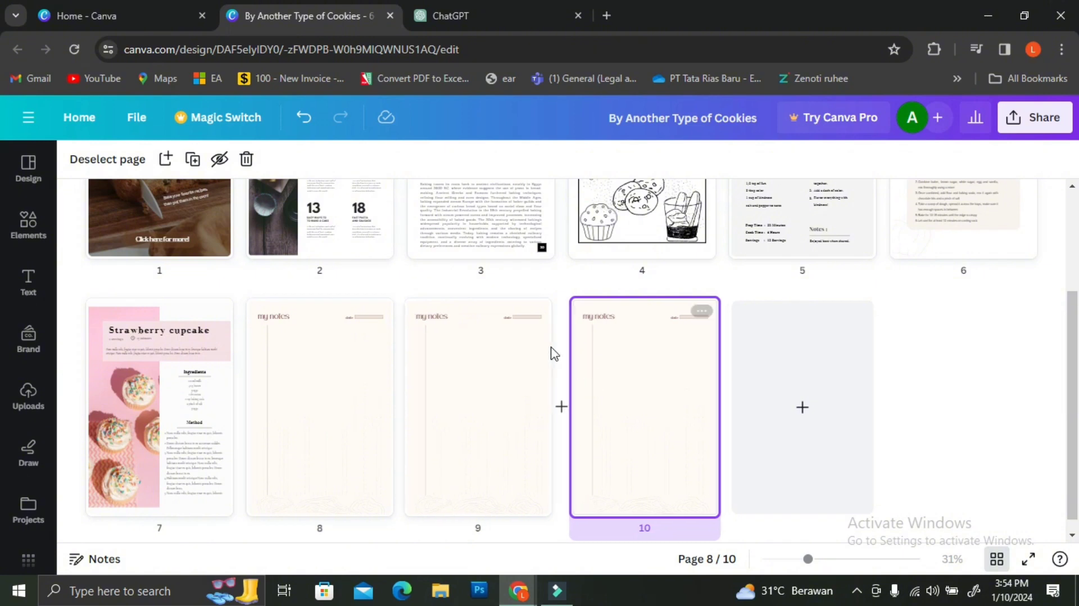
{"action": "scroll", "coordinate": [550, 353], "scroll_direction": "up", "scroll_amount": 2}
{"action": "scroll", "coordinate": [553, 350], "scroll_direction": "up", "scroll_amount": 2}
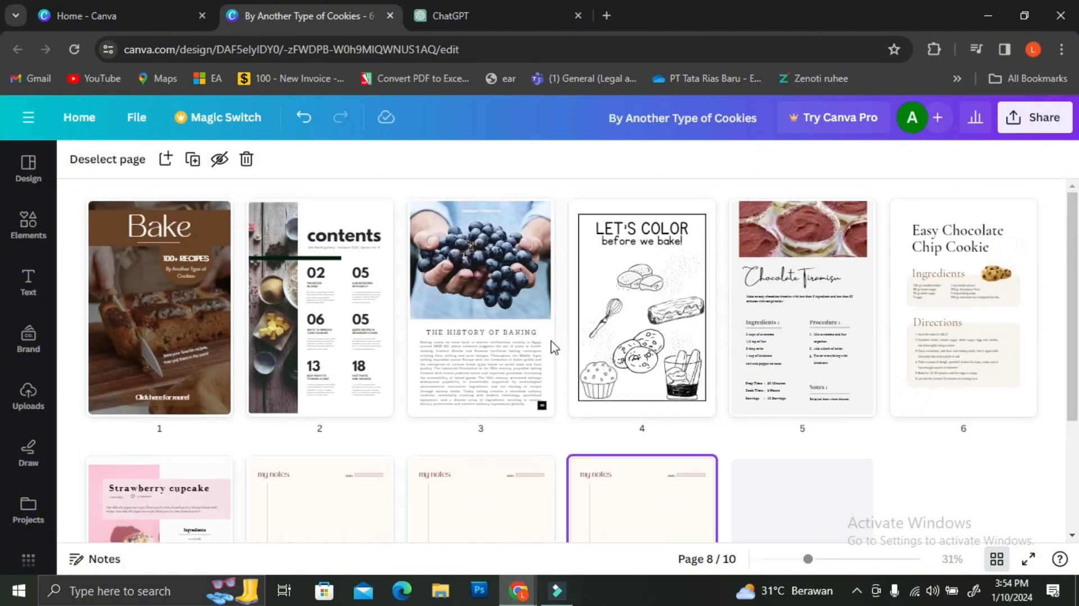
{"action": "left_click", "coordinate": [1037, 118]}
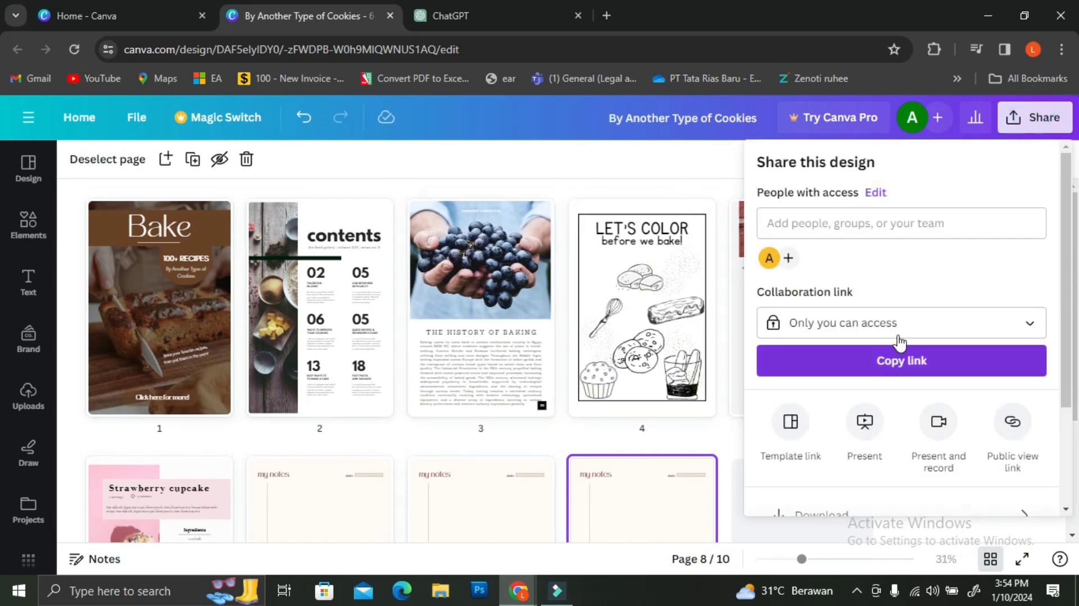
{"action": "scroll", "coordinate": [909, 250], "scroll_direction": "down", "scroll_amount": 2}
{"action": "left_click", "coordinate": [847, 379]}
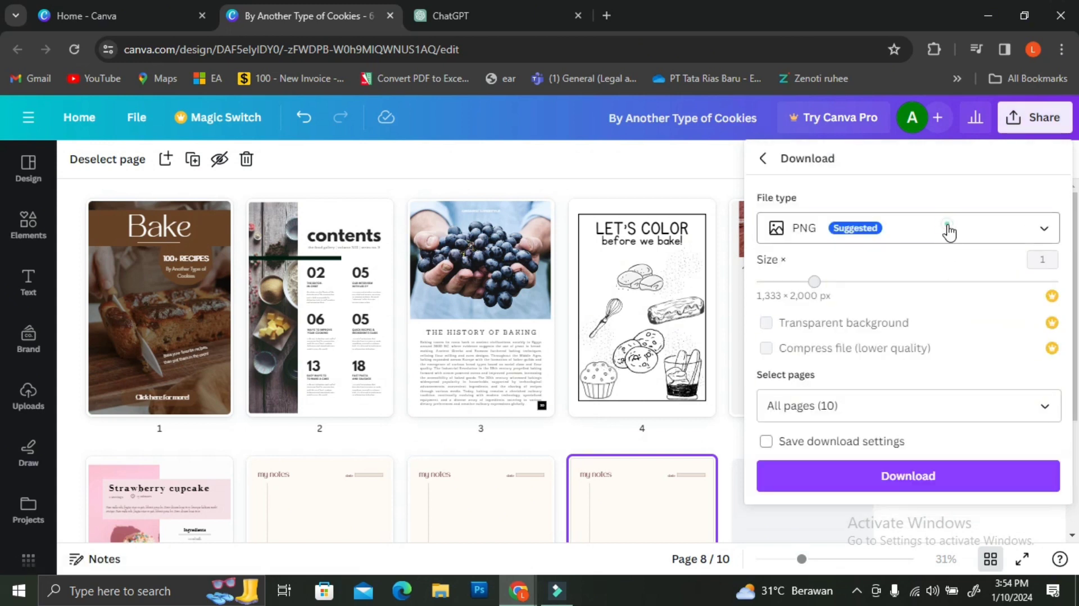
{"action": "left_click", "coordinate": [947, 231]}
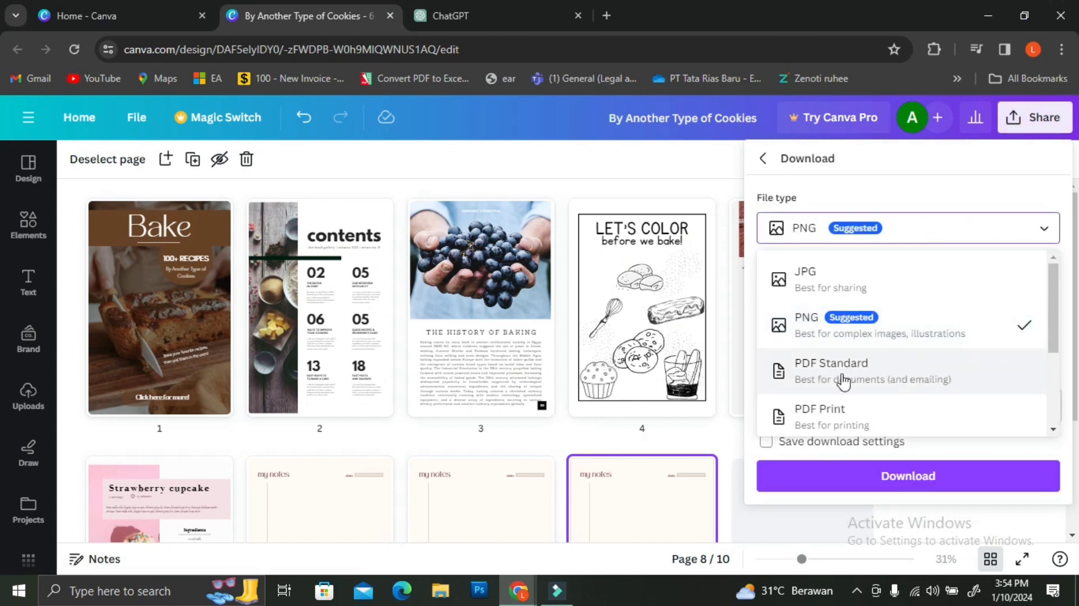
{"action": "left_click", "coordinate": [843, 380]}
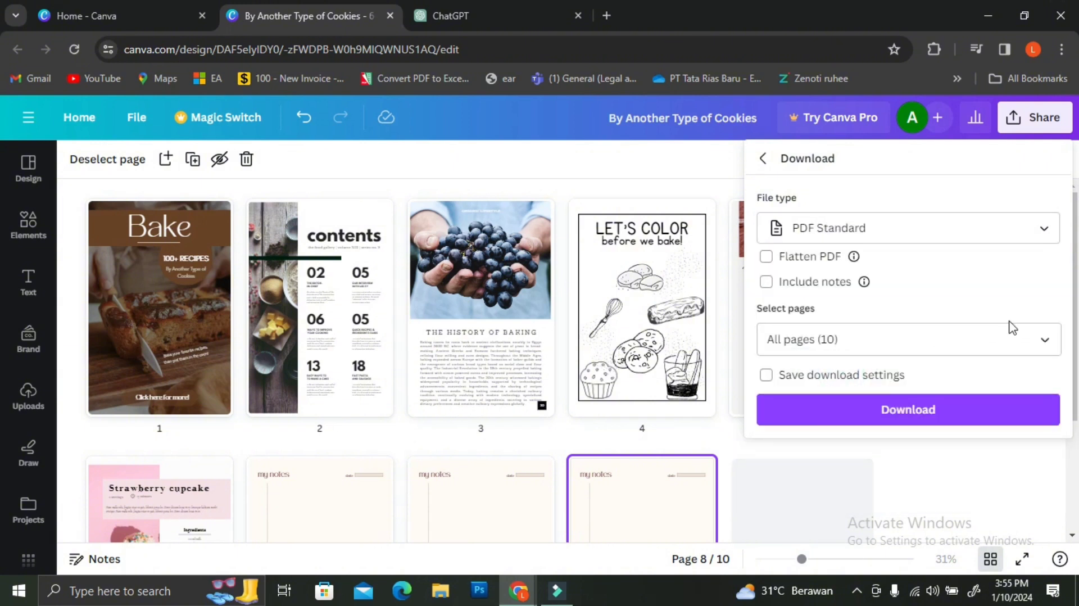
{"action": "left_click", "coordinate": [914, 409]}
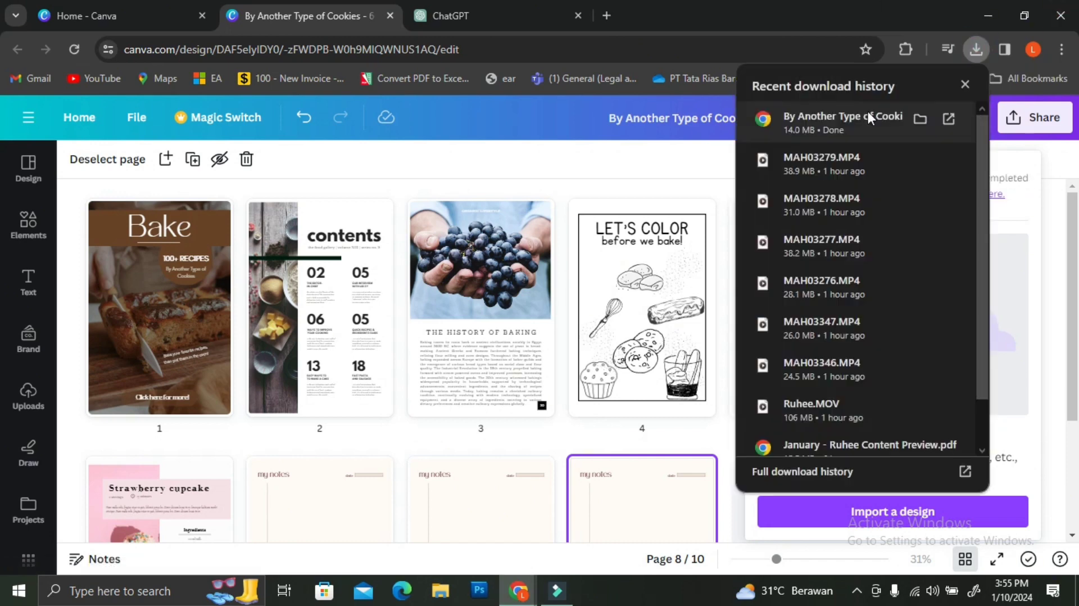
Step: Open the downloaded PDF and follow the "Click here for more!" link on its cover page
{"action": "left_click", "coordinate": [866, 112]}
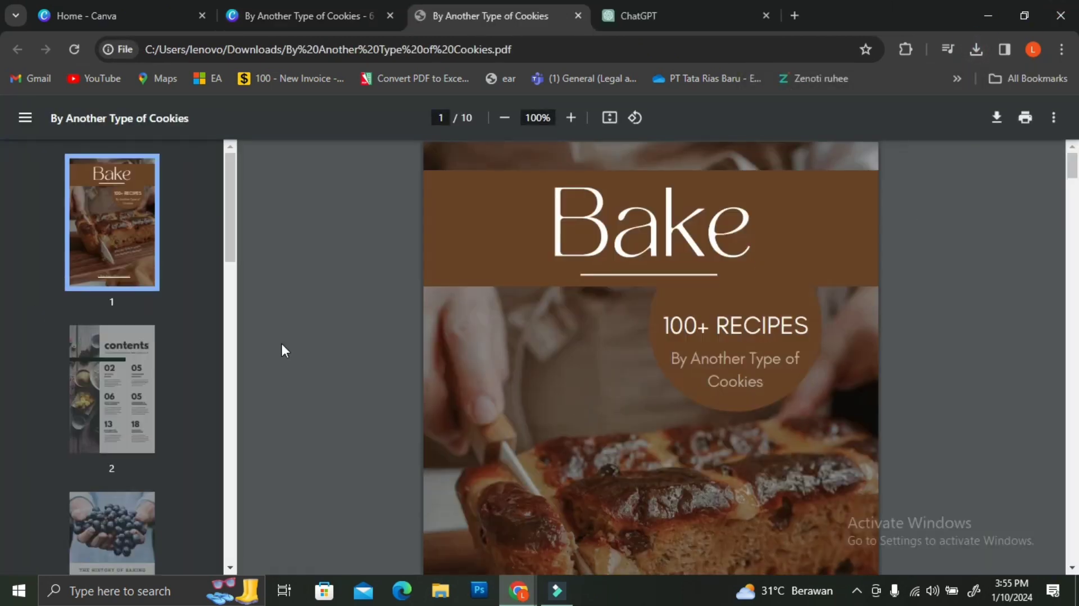
{"action": "scroll", "coordinate": [321, 385], "scroll_direction": "down", "scroll_amount": 3}
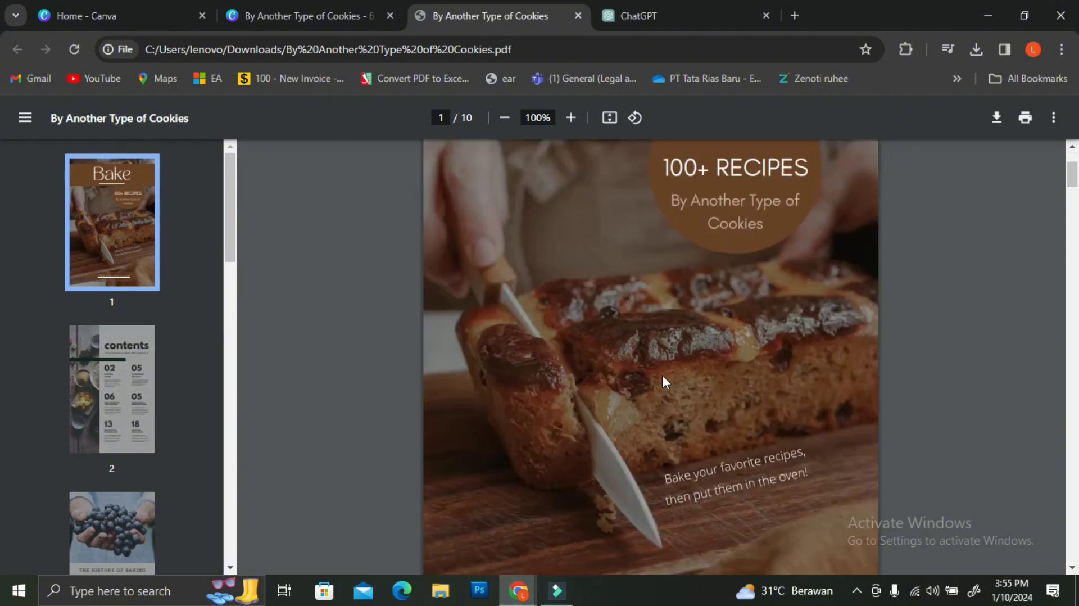
{"action": "scroll", "coordinate": [662, 376], "scroll_direction": "down", "scroll_amount": 4}
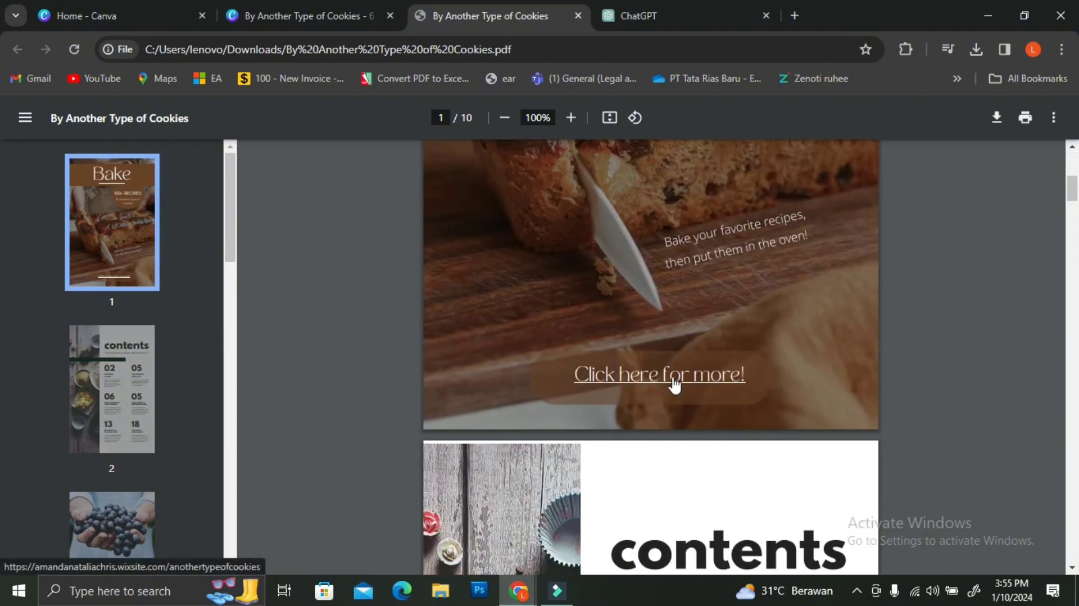
{"action": "left_click", "coordinate": [674, 387]}
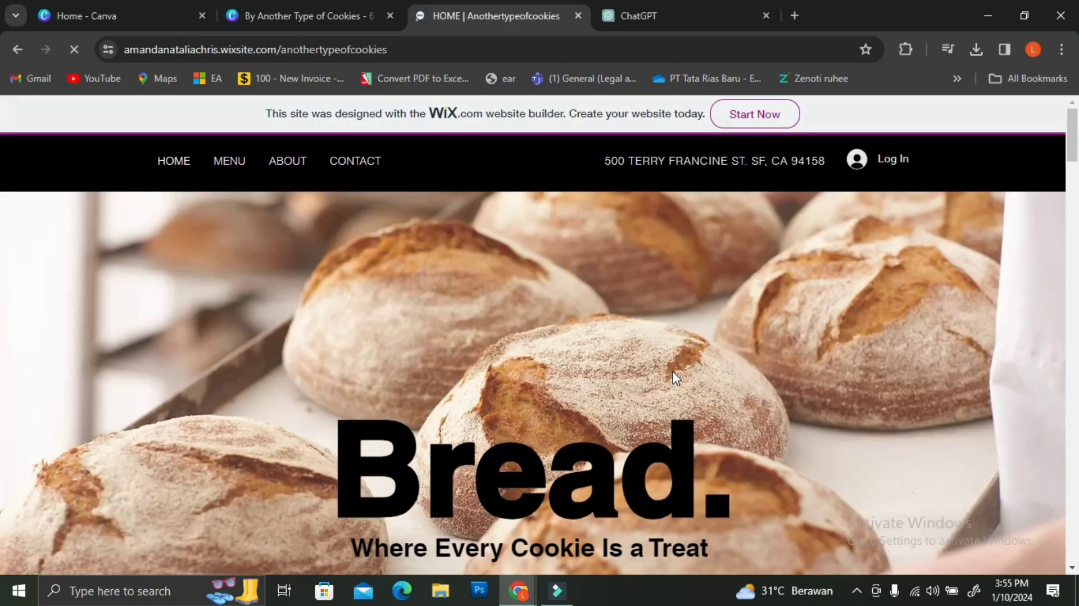
Step: Look through the sections of the linked bakery website's home page and return to its beginning
{"action": "scroll", "coordinate": [674, 377], "scroll_direction": "down", "scroll_amount": 8}
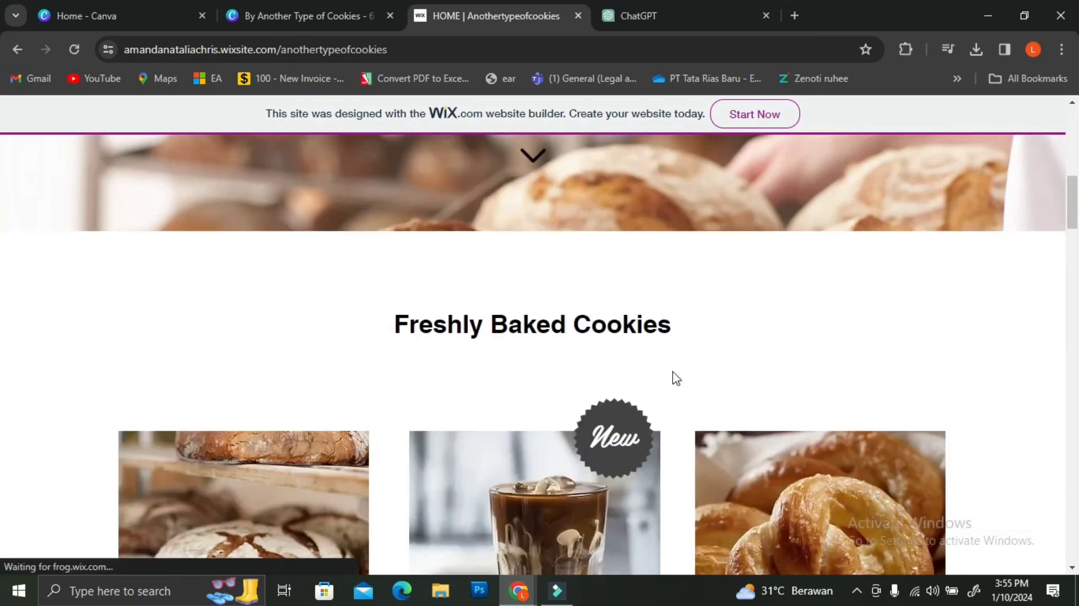
{"action": "scroll", "coordinate": [677, 377], "scroll_direction": "down", "scroll_amount": 10}
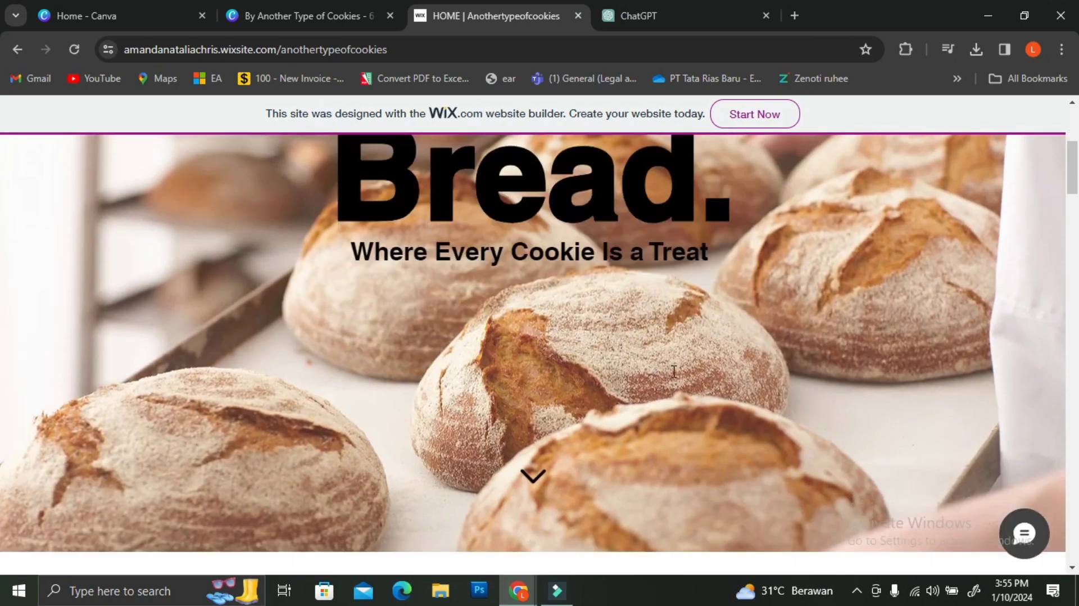
{"action": "scroll", "coordinate": [676, 378], "scroll_direction": "down", "scroll_amount": 15}
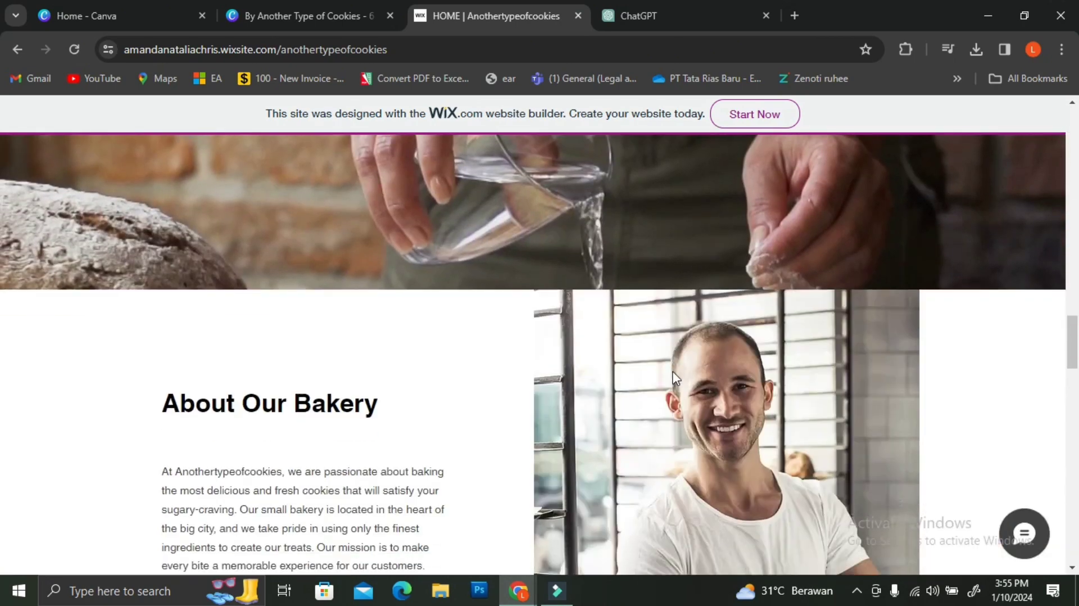
{"action": "scroll", "coordinate": [676, 377], "scroll_direction": "down", "scroll_amount": 10}
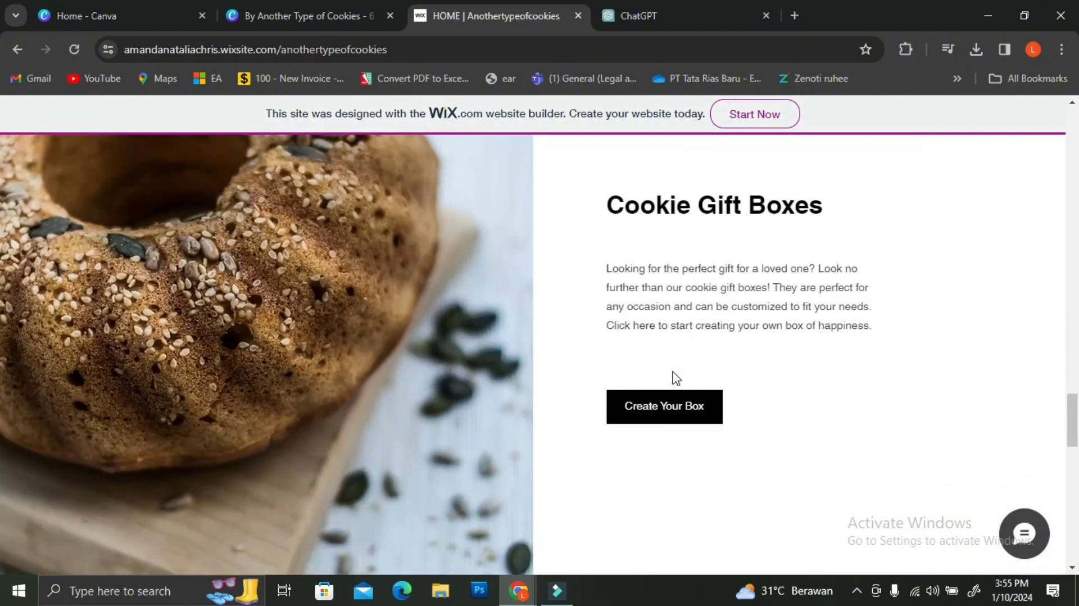
{"action": "scroll", "coordinate": [677, 377], "scroll_direction": "up", "scroll_amount": 20}
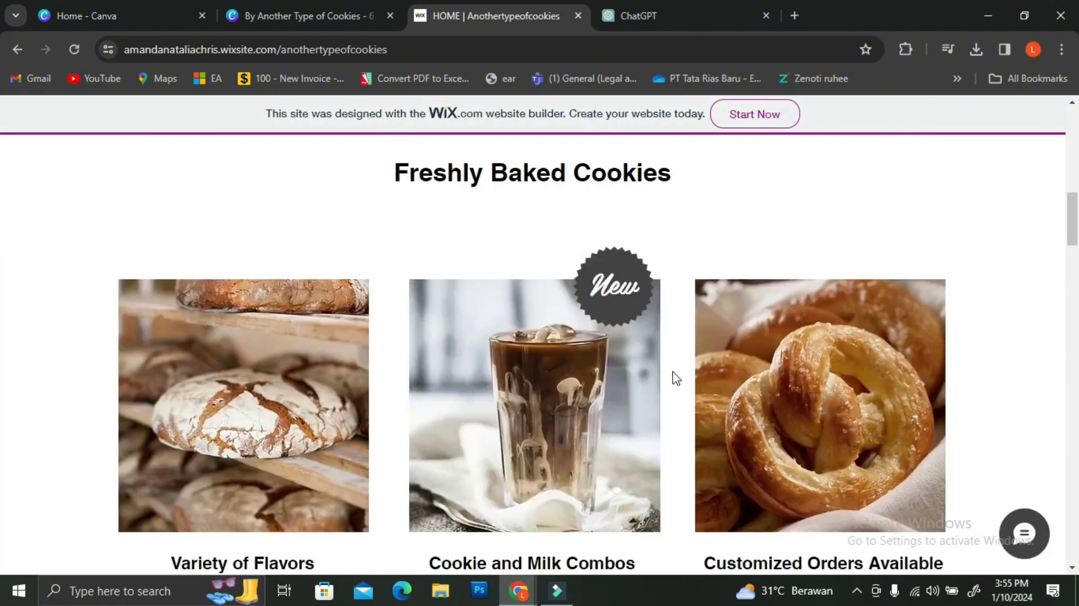
{"action": "scroll", "coordinate": [676, 378], "scroll_direction": "up", "scroll_amount": 10}
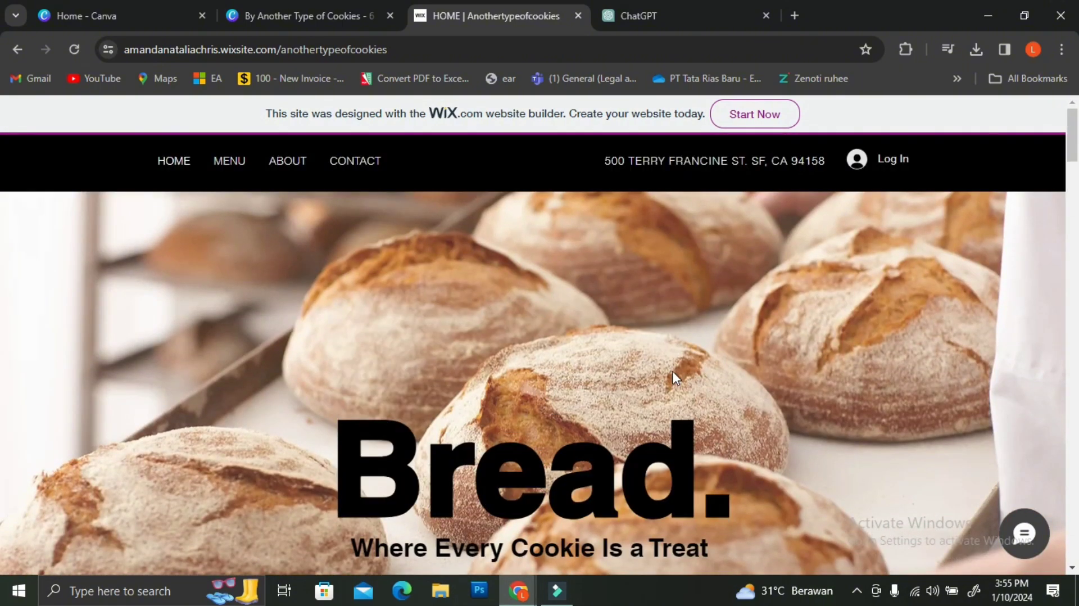